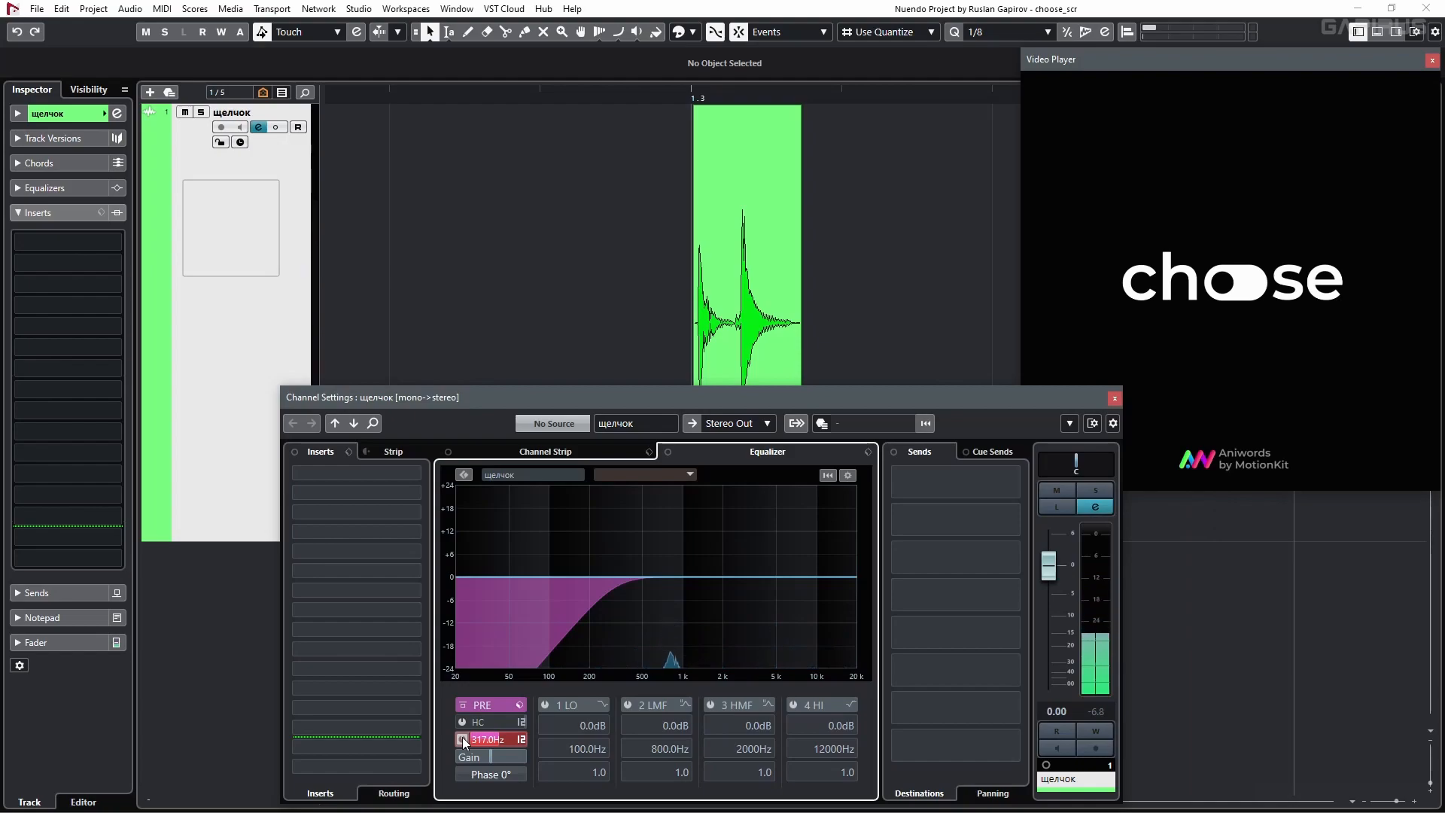
- Close the щелчок channel settings and set the click event's transpose to 7
click(1114, 398)
click(763, 382)
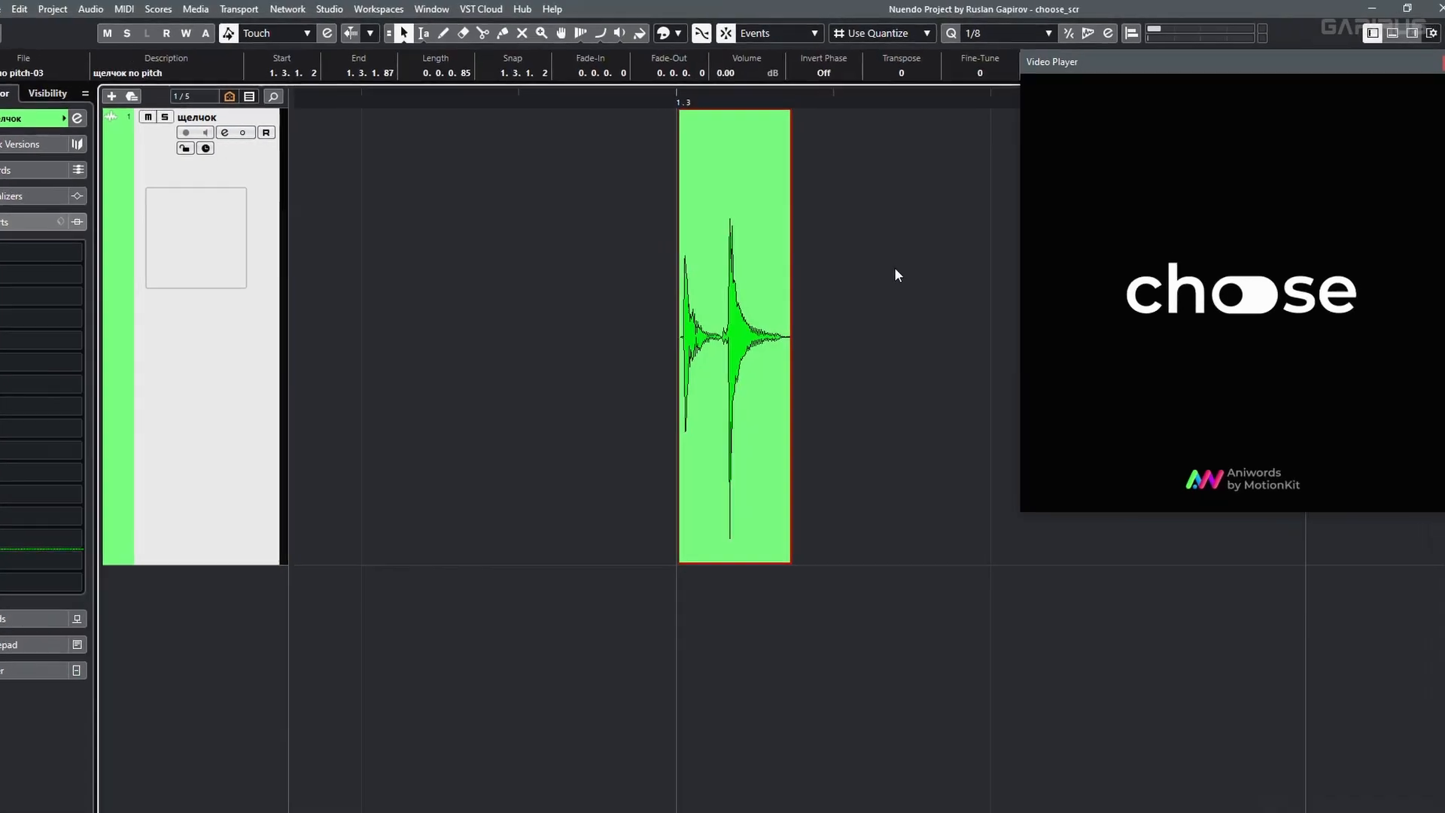
scroll(862, 102, up, 1)
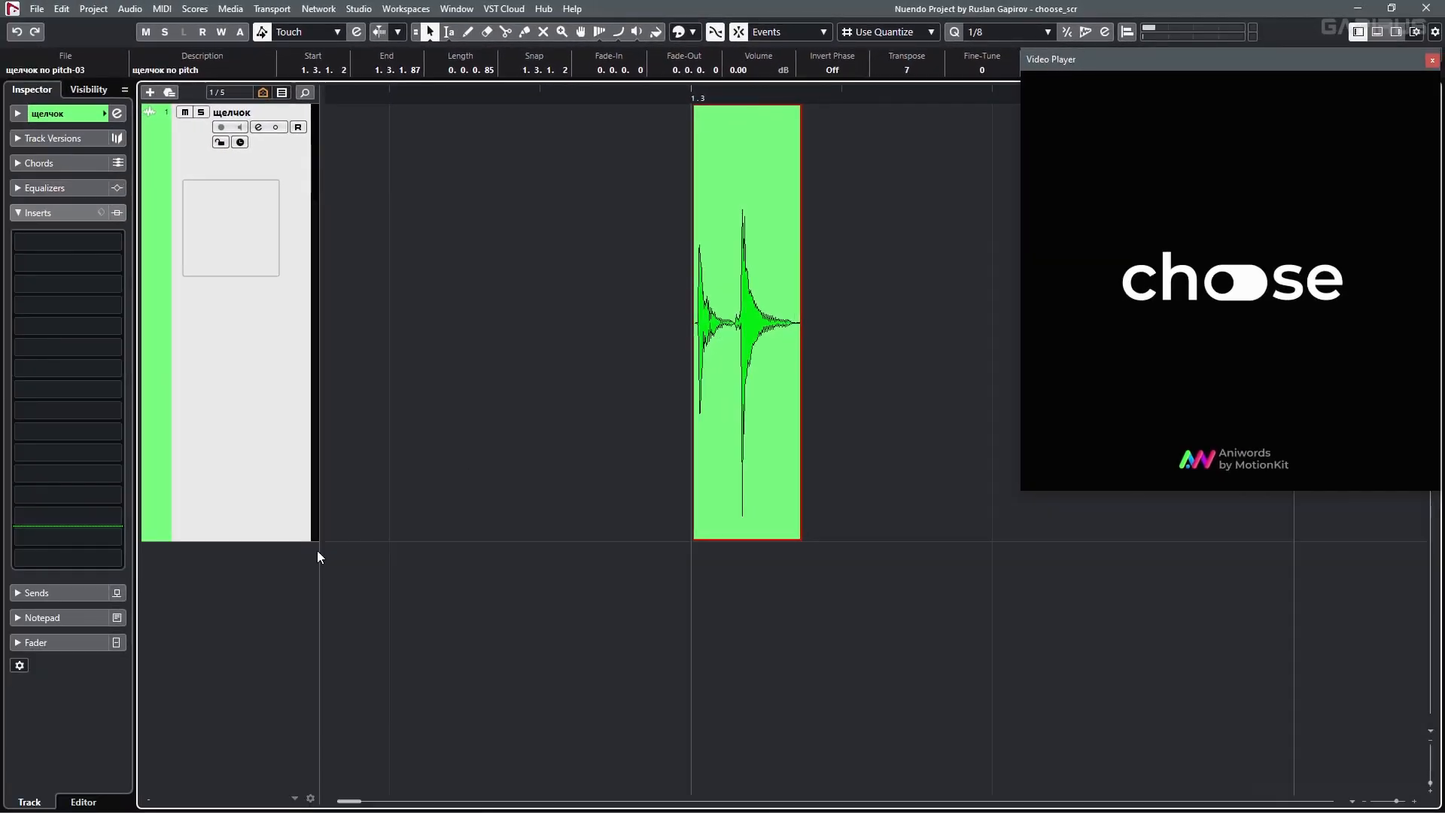
- Set the transpose of the second click event, after 2.2, to 4
scroll(264, 780, down, 2)
scroll(505, 536, down, 2)
click(1006, 429)
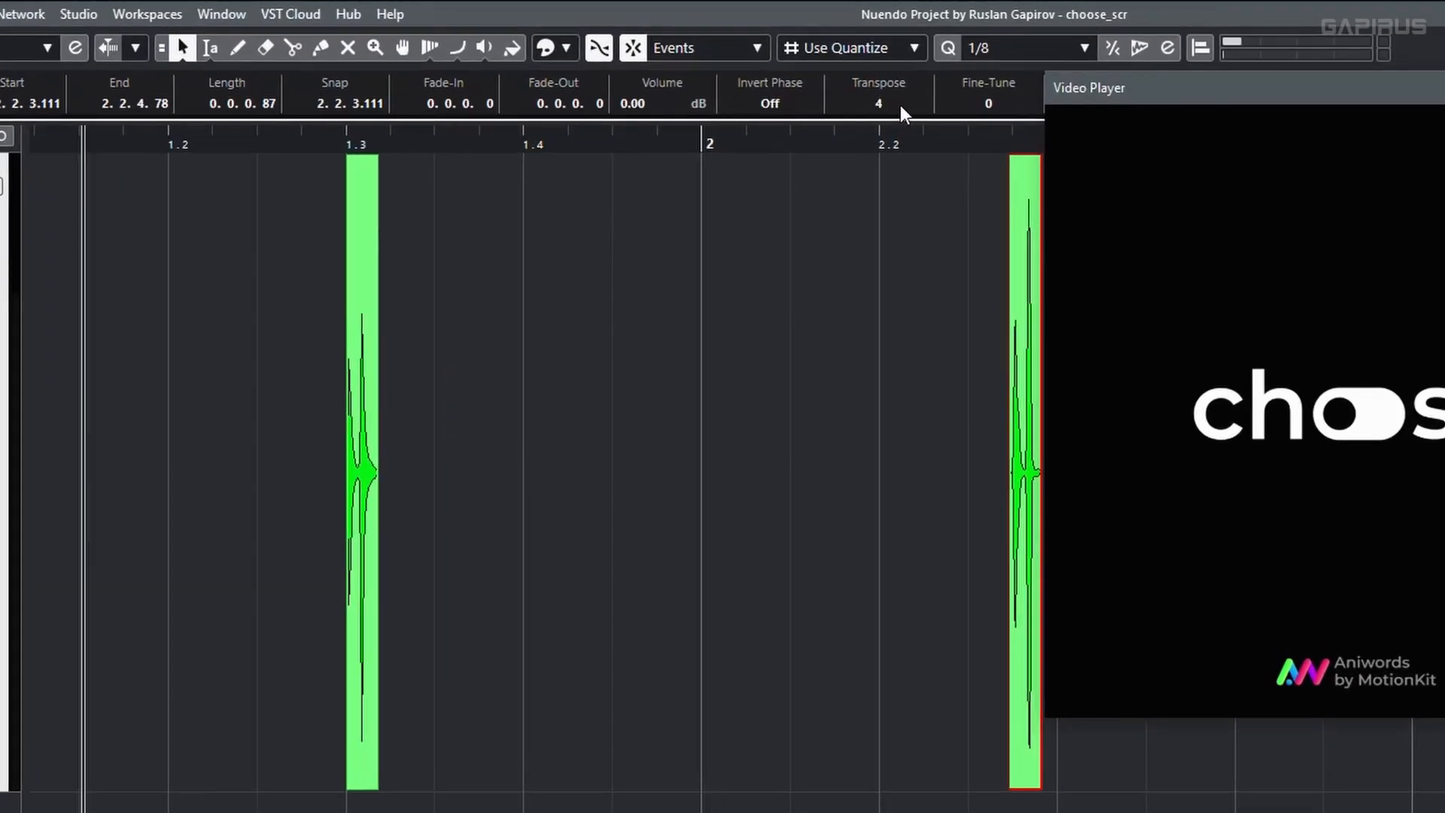
scroll(900, 106, up, 4)
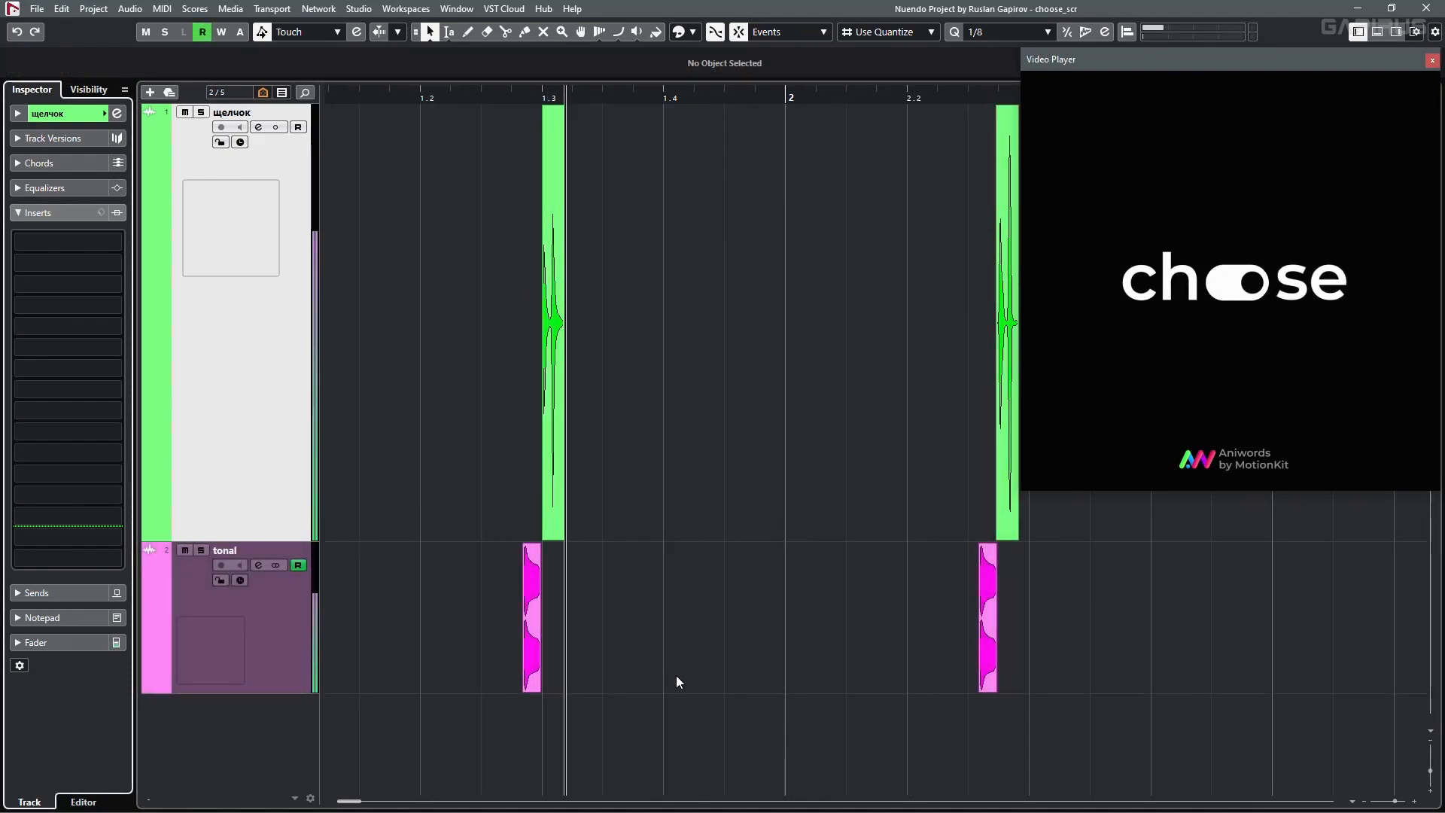
- Reduce the height of the щелчок and tonal tracks and mute both of them
scroll(624, 678, up, 5)
scroll(650, 676, up, 1)
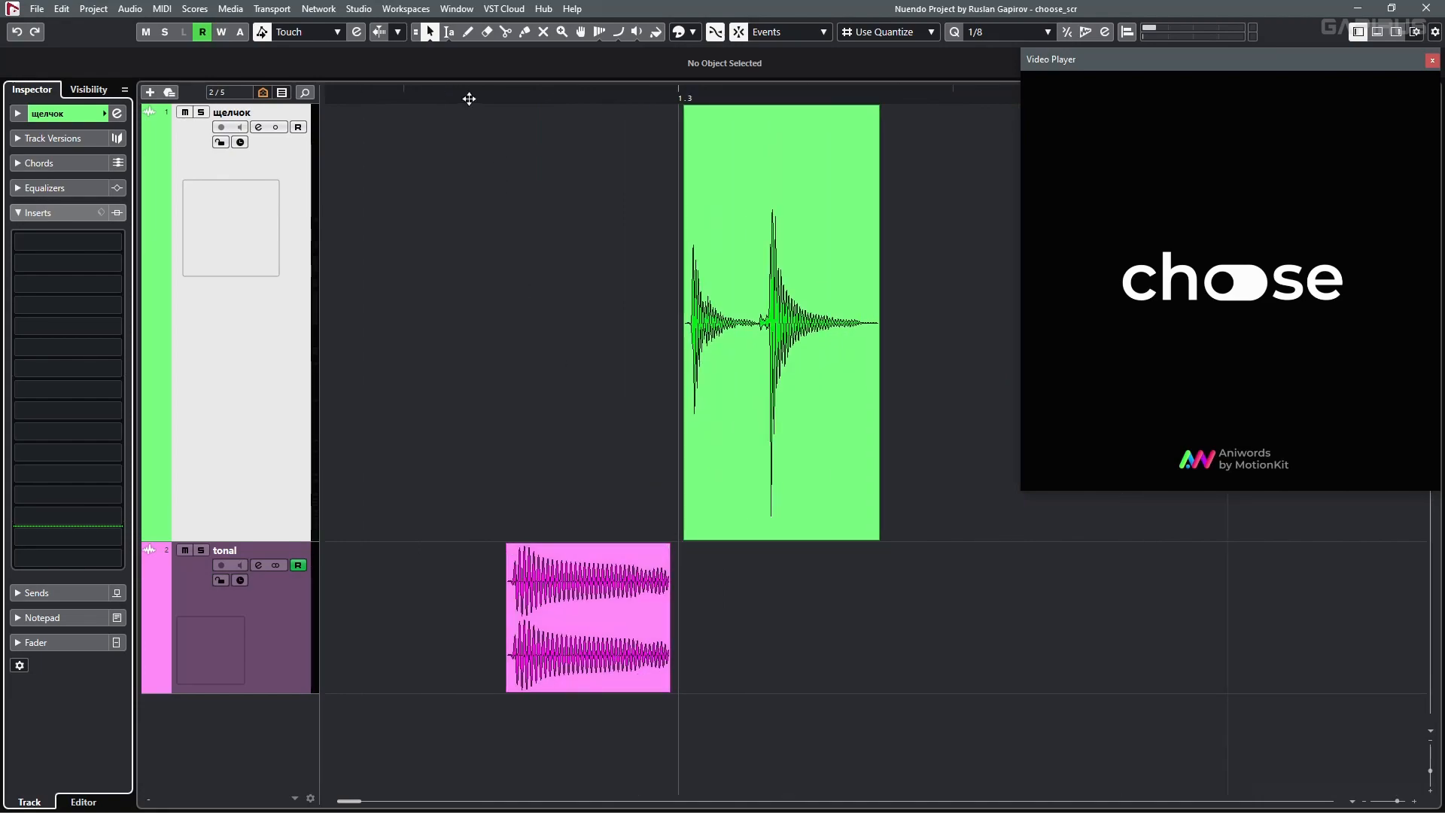
shift+click(271, 617)
drag(319, 541, 319, 150)
key(m)
- Add an audio track named ПРИМЕР and load TestGenerator on it with a sine waveform
click(152, 93)
text(ПРИМЕР)
key(Return)
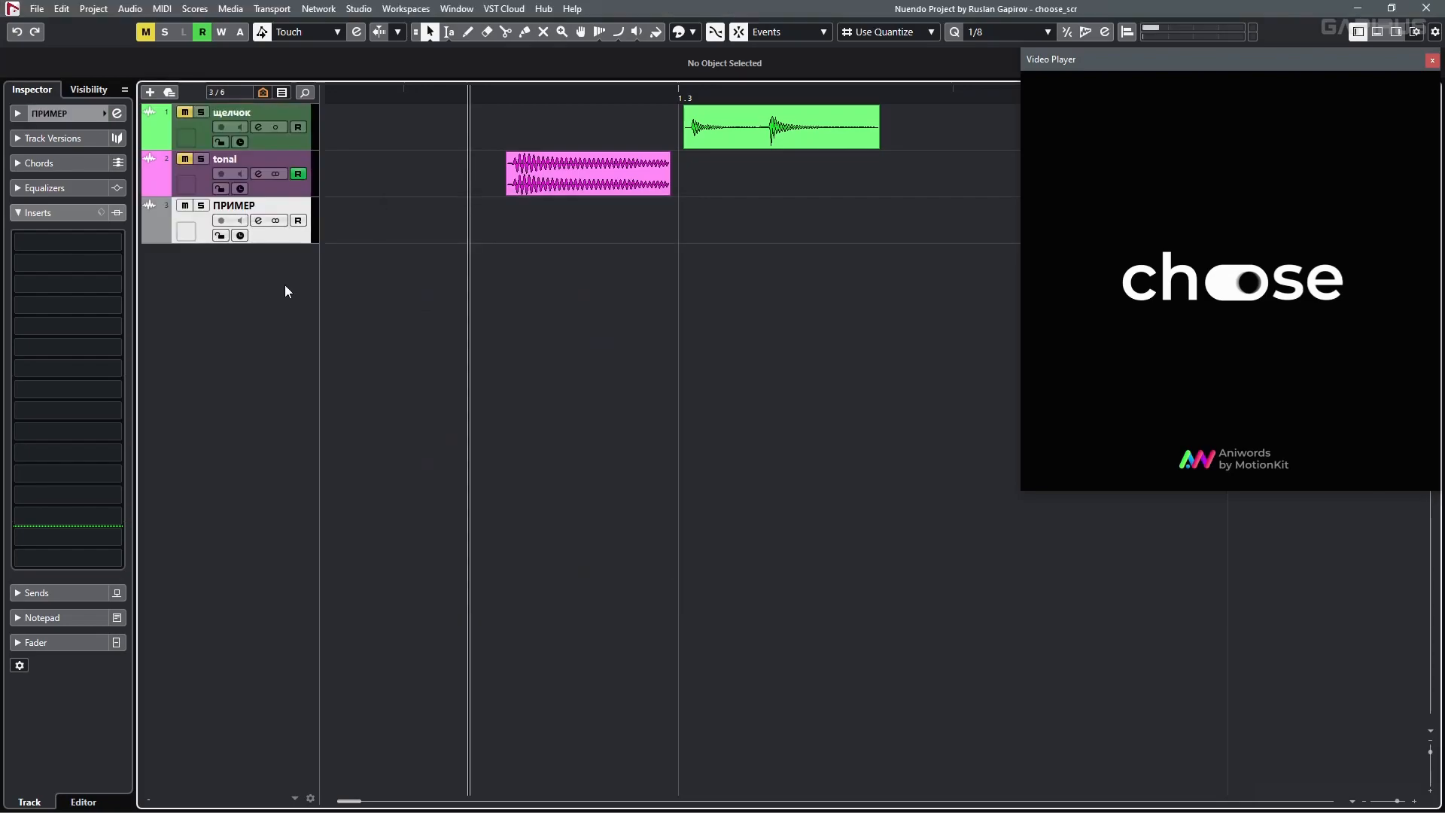
click(72, 240)
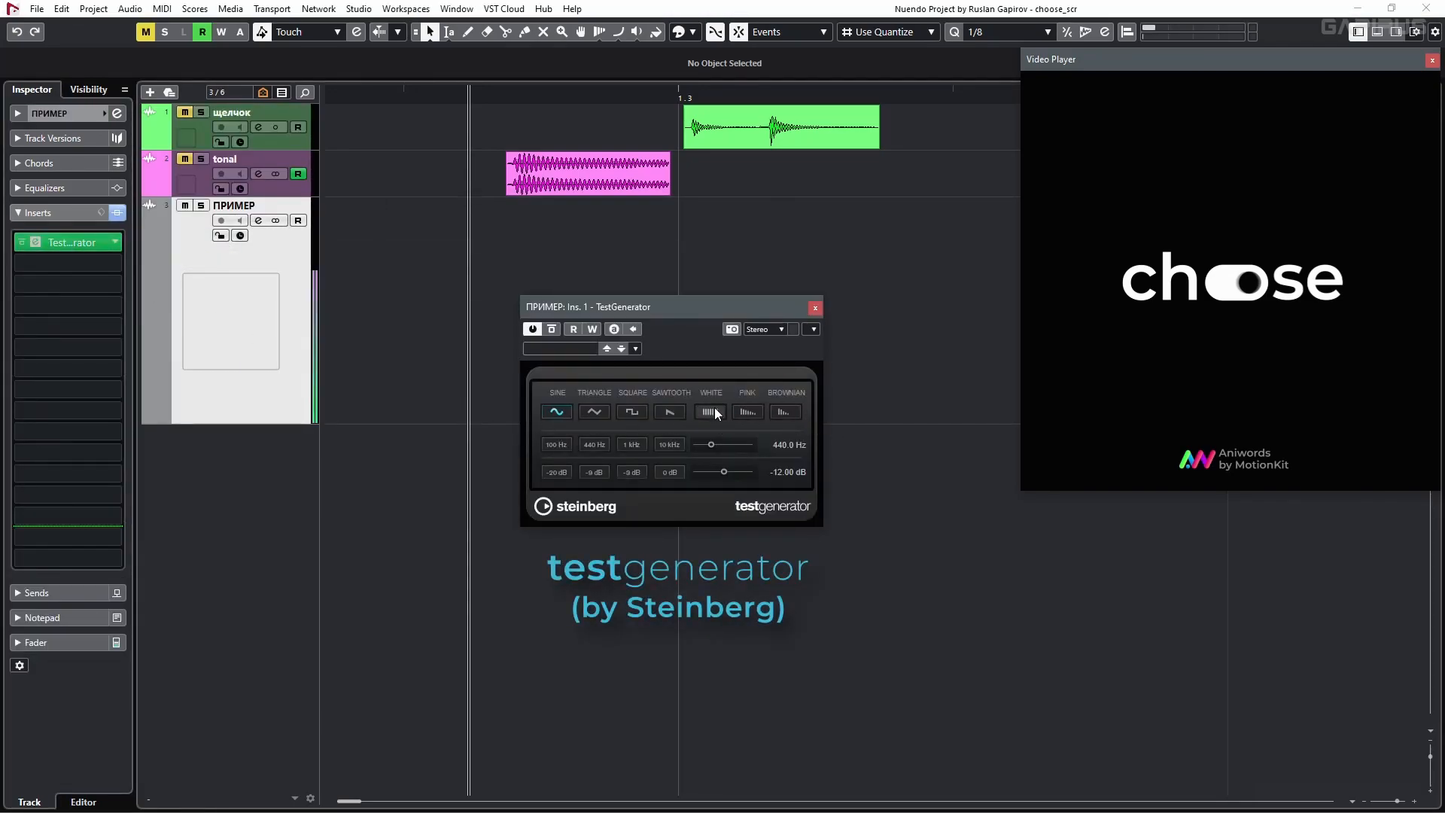
click(564, 411)
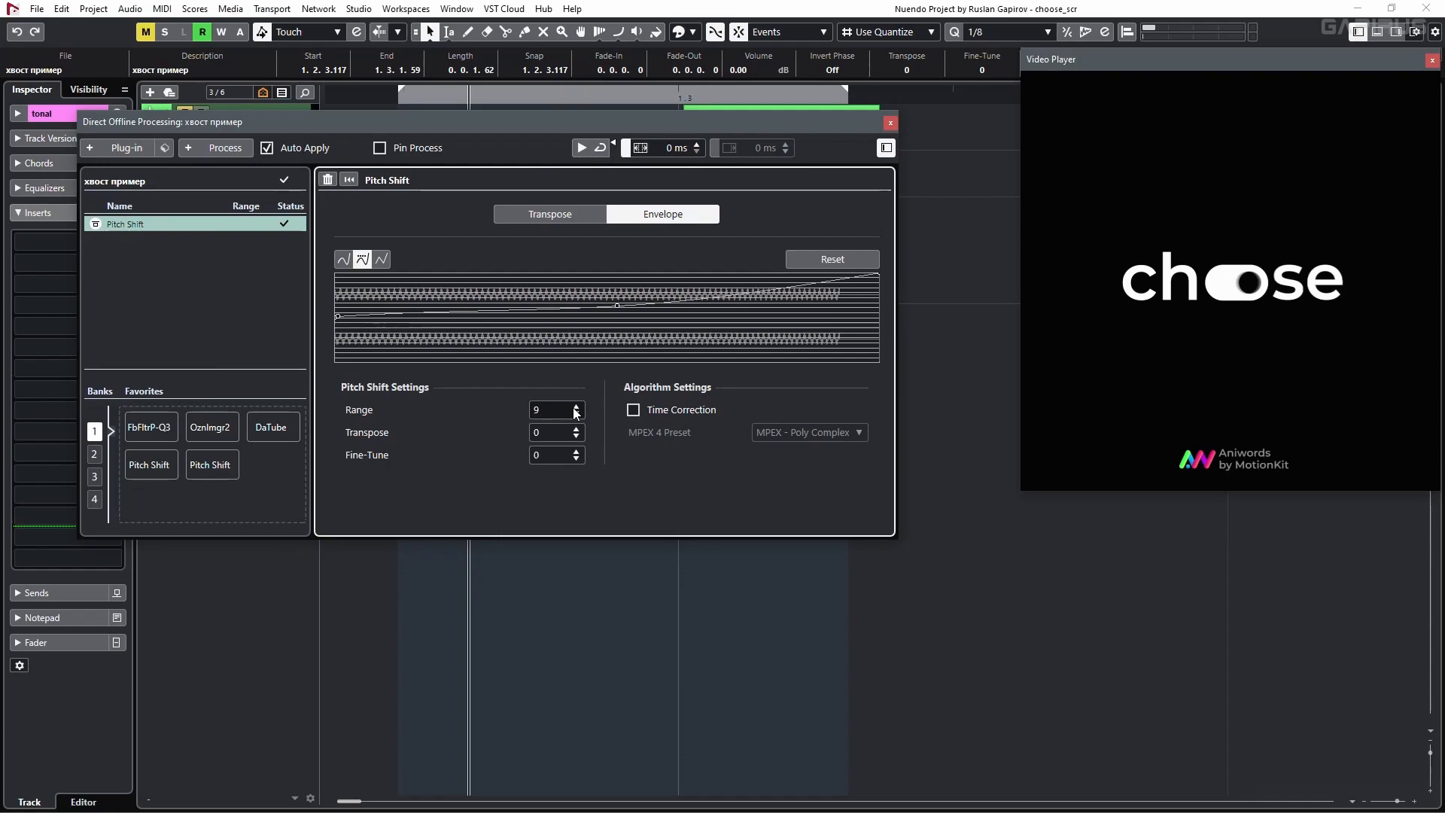
- Close the offline processing and time-stretch the хвост пример event to a length of 0.0.0.83, playing it back
click(891, 122)
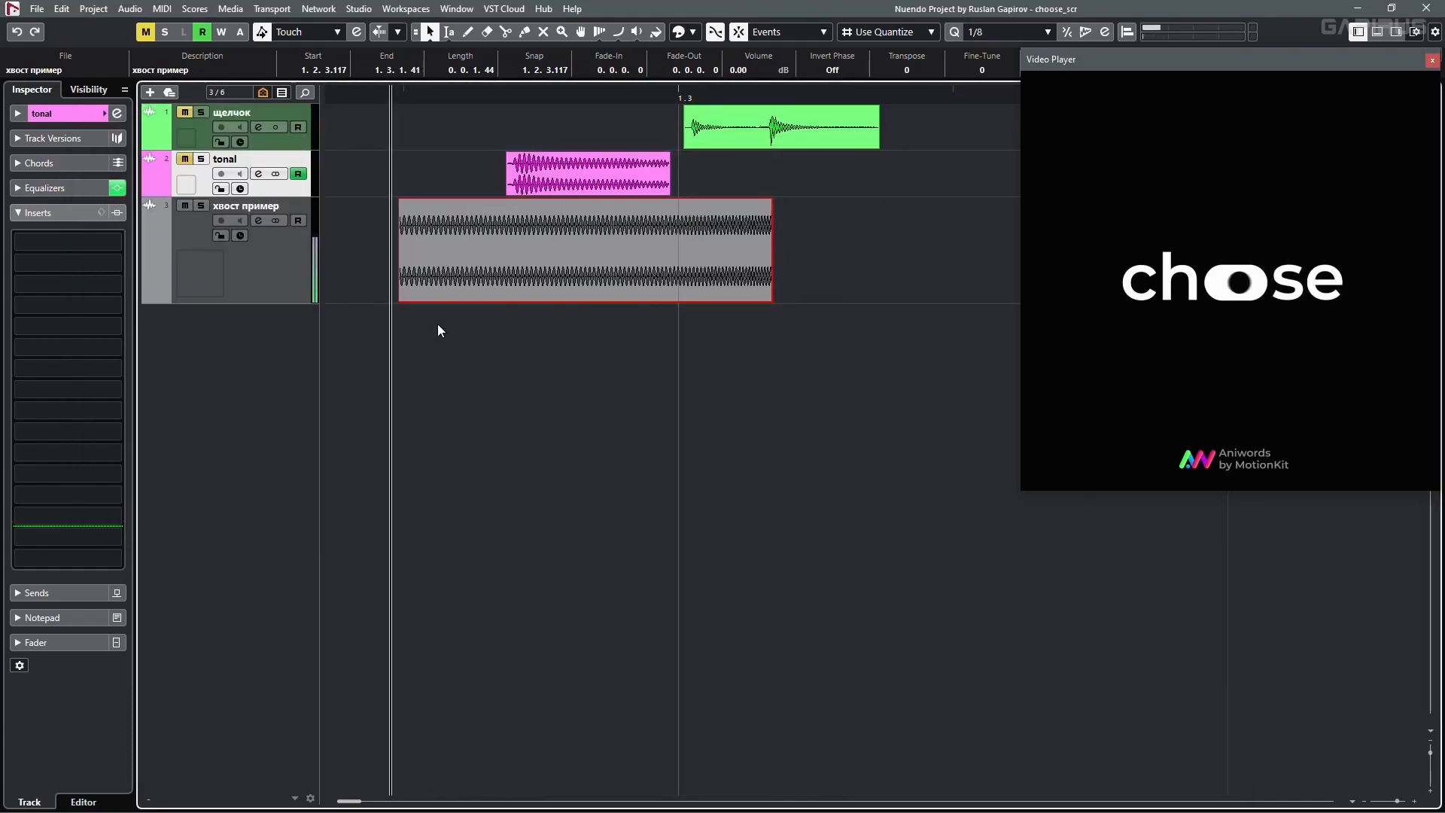
drag(770, 301, 584, 301)
key(space)
key(space)
key(space)
key(space)
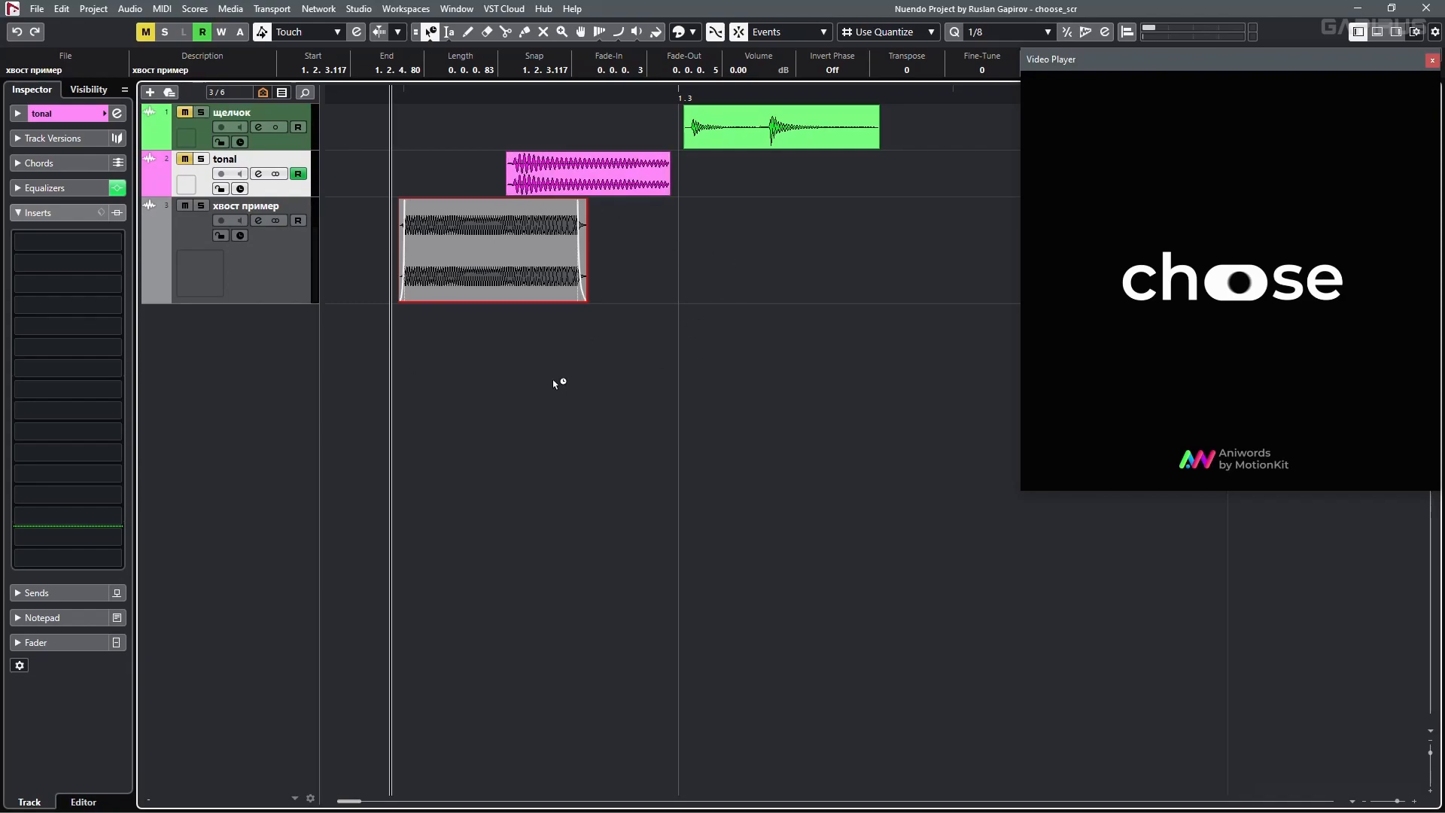
key(space)
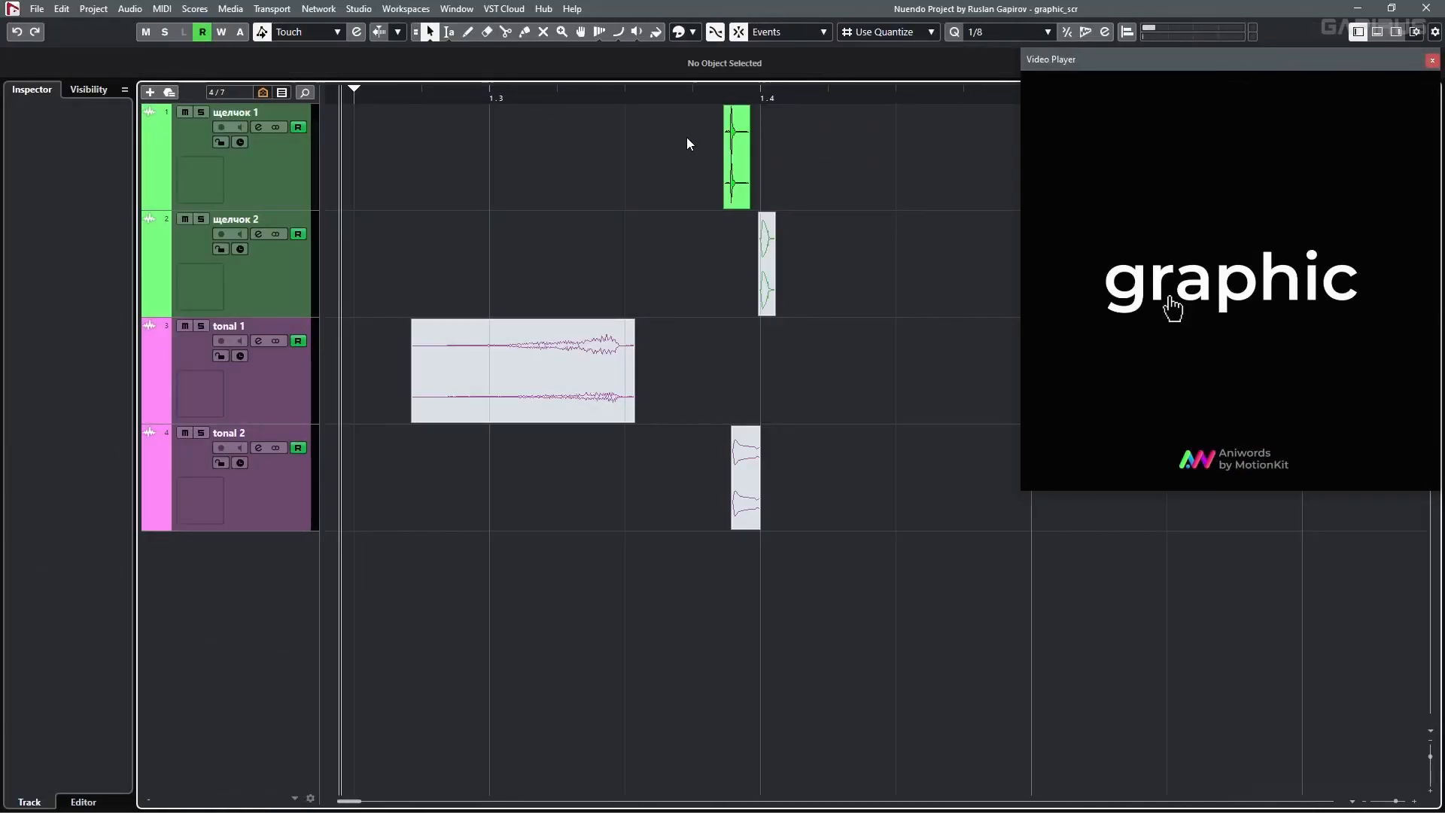
- Audition the layers of the graphic project with the Mute tool, unmuting the events on щелчок 2, tonal 2 and tonal 1
key(space)
key(7)
key(space)
drag(703, 233, 766, 197)
click(718, 98)
key(space)
key(space)
click(749, 179)
key(space)
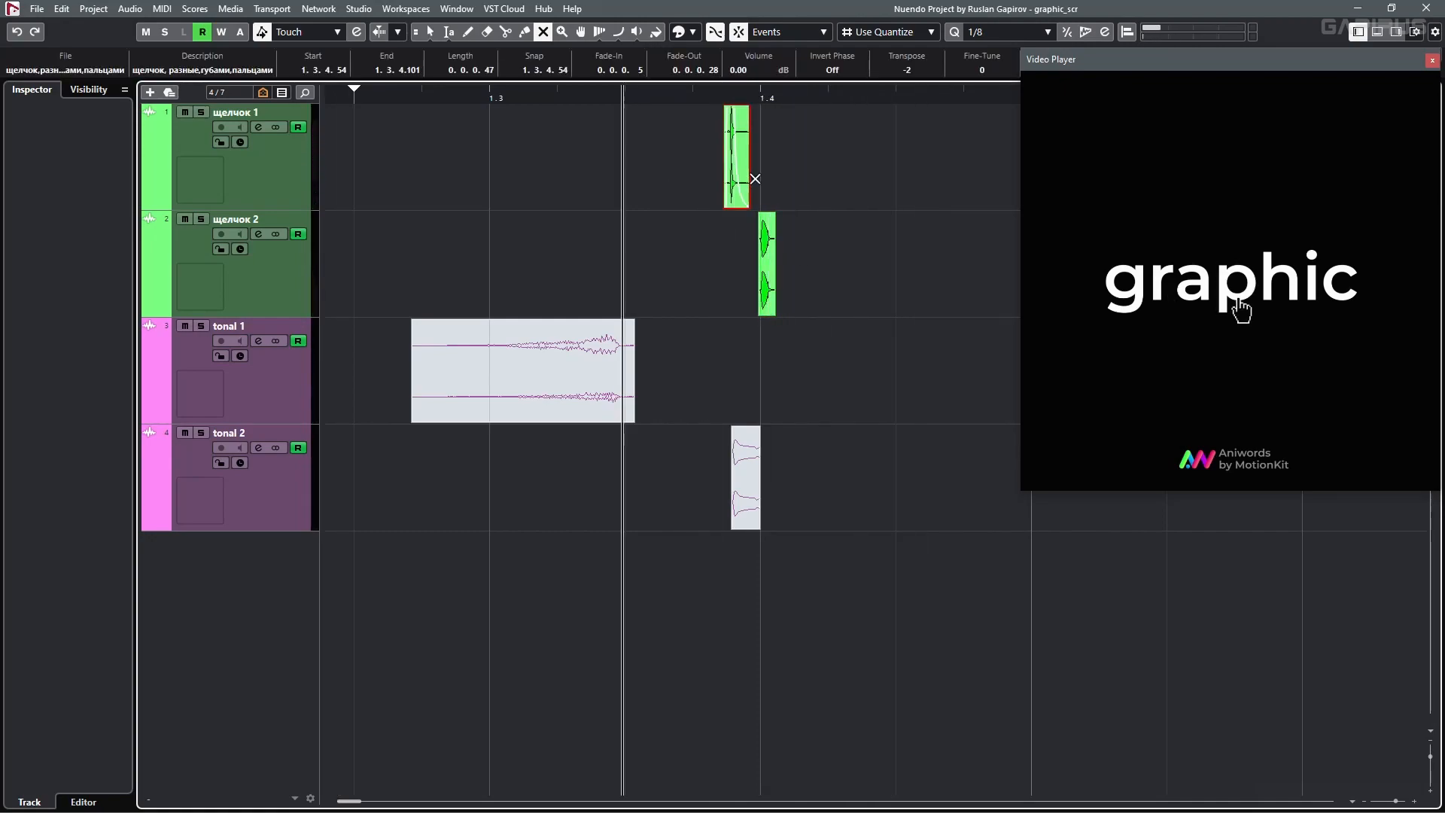
drag(711, 416, 774, 477)
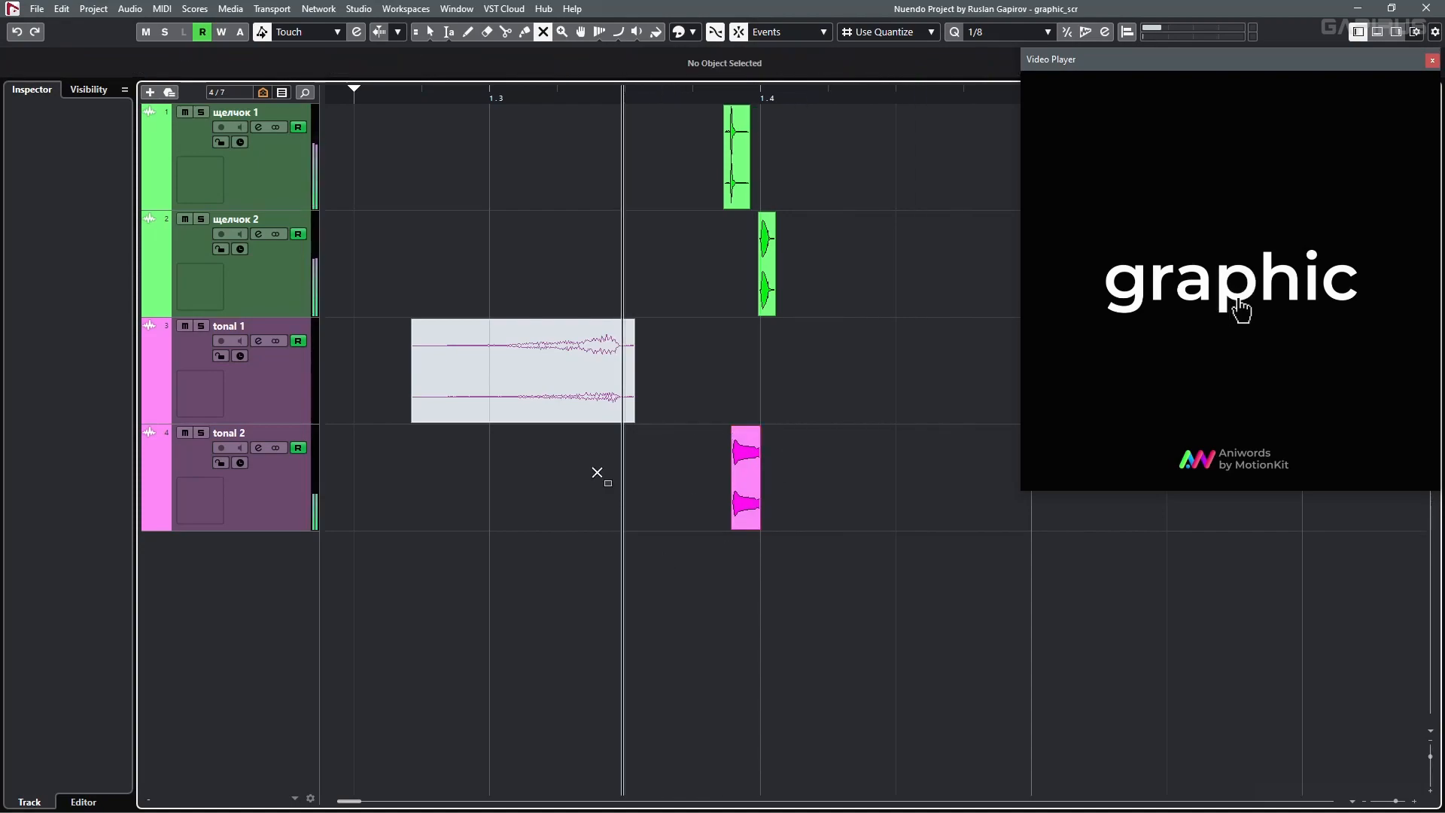
drag(614, 489, 548, 375)
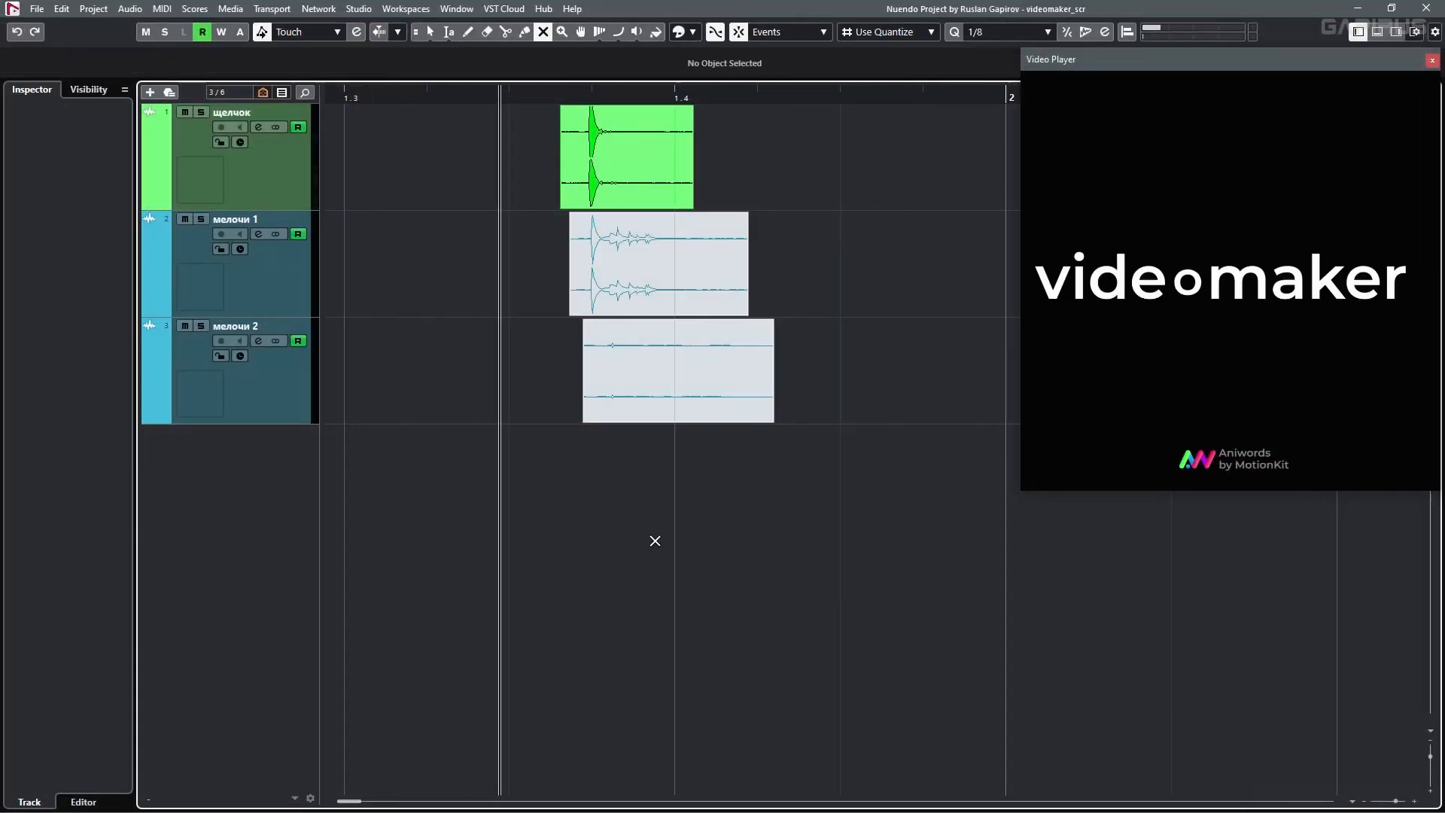
- Unmute the events on мелочи 1 and мелочи 2 in the videomaker project and play them back
drag(575, 326, 653, 446)
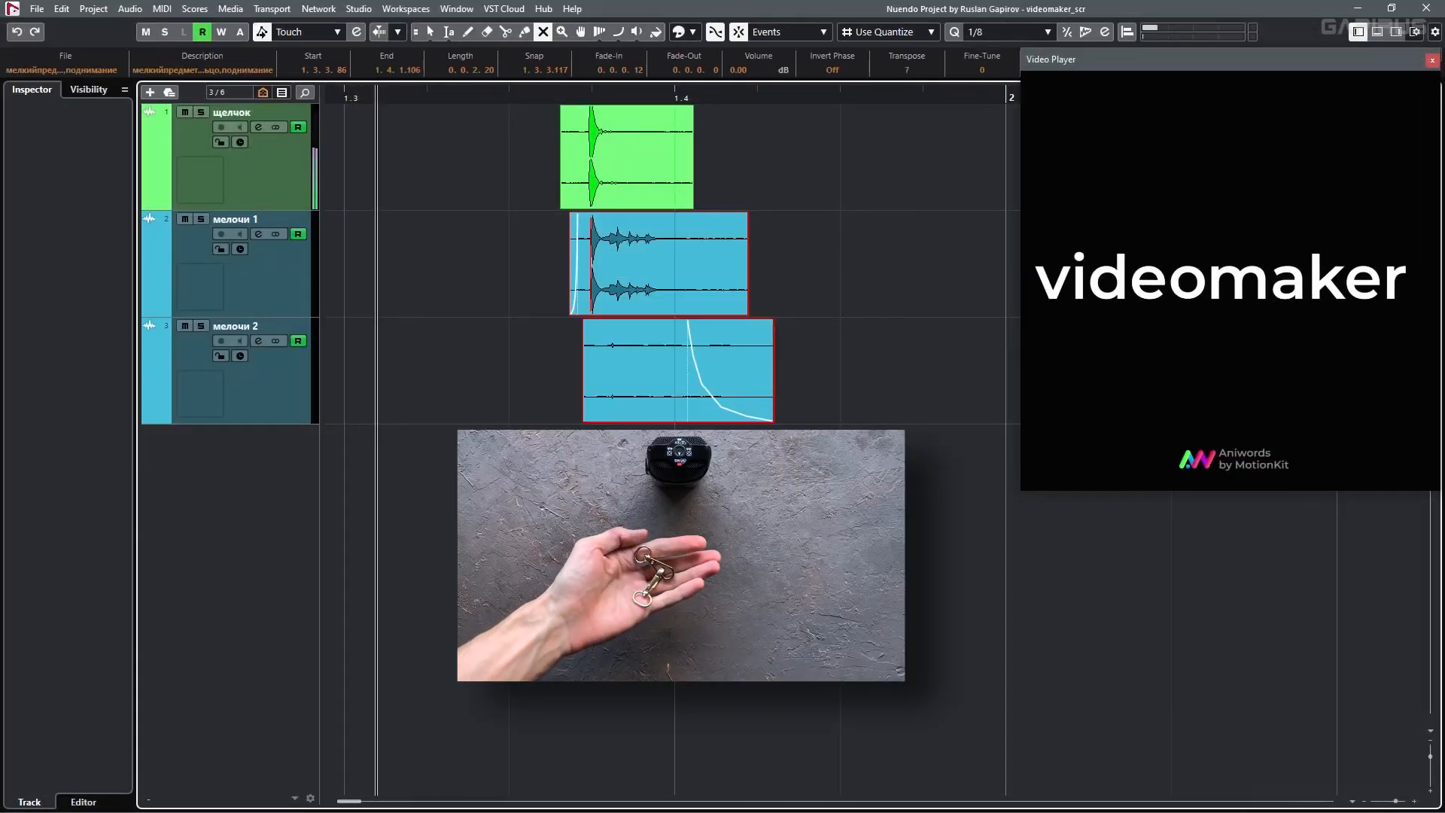
key(space)
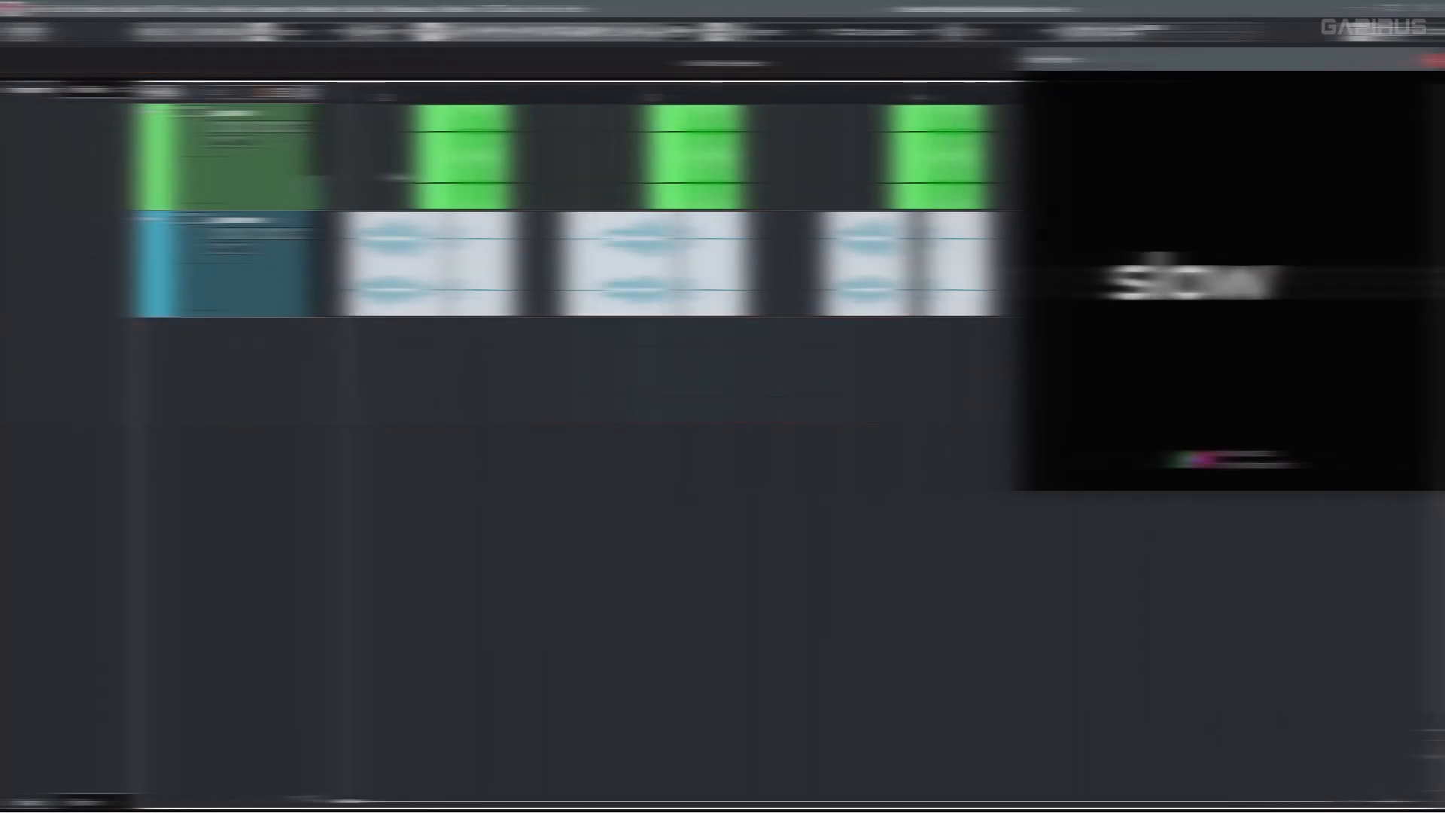
- Unmute all events on the движение track of the slow project with the Mute tool and play them with the clicks
key(space)
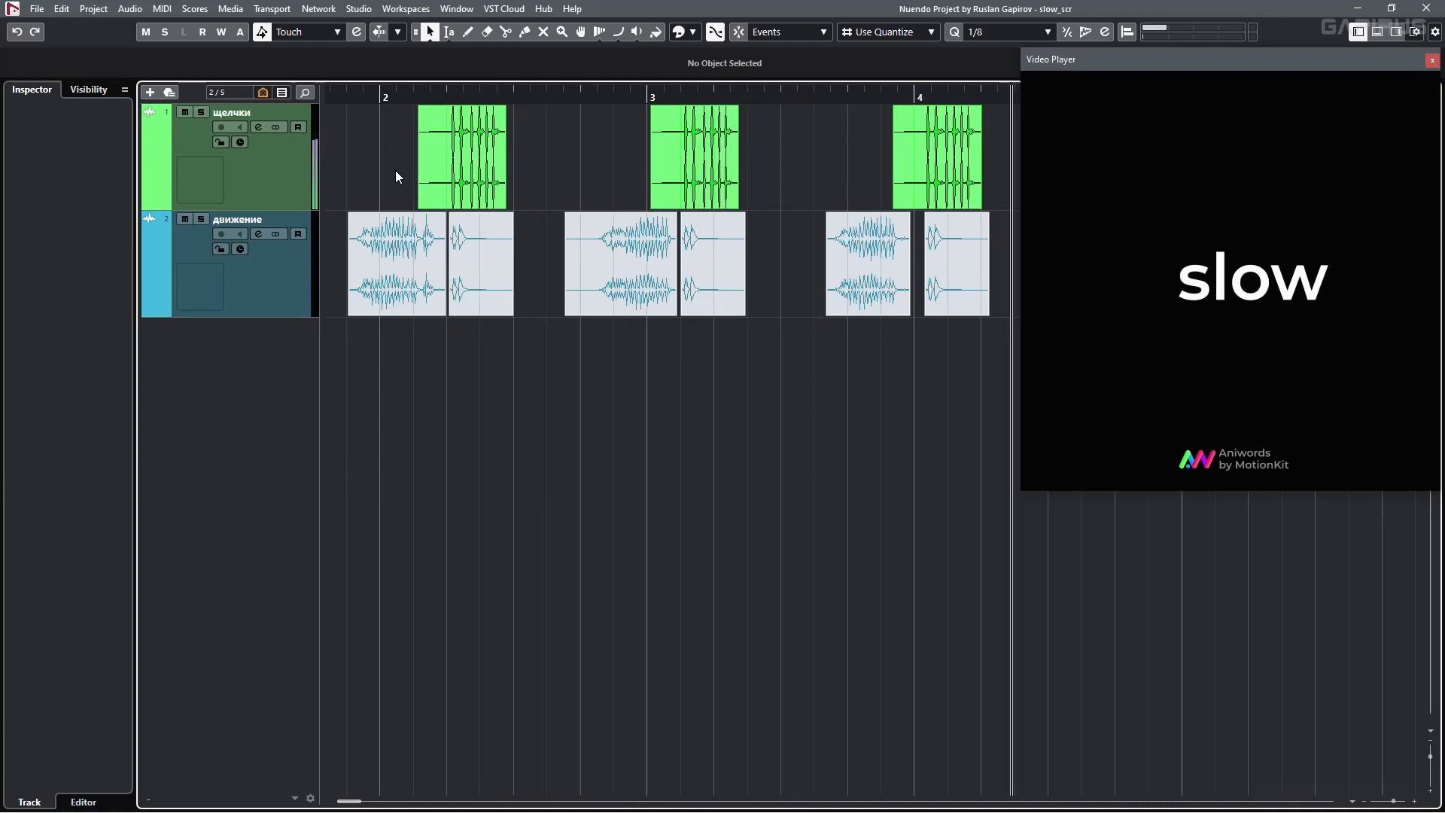
key(space)
key(7)
drag(399, 341, 955, 343)
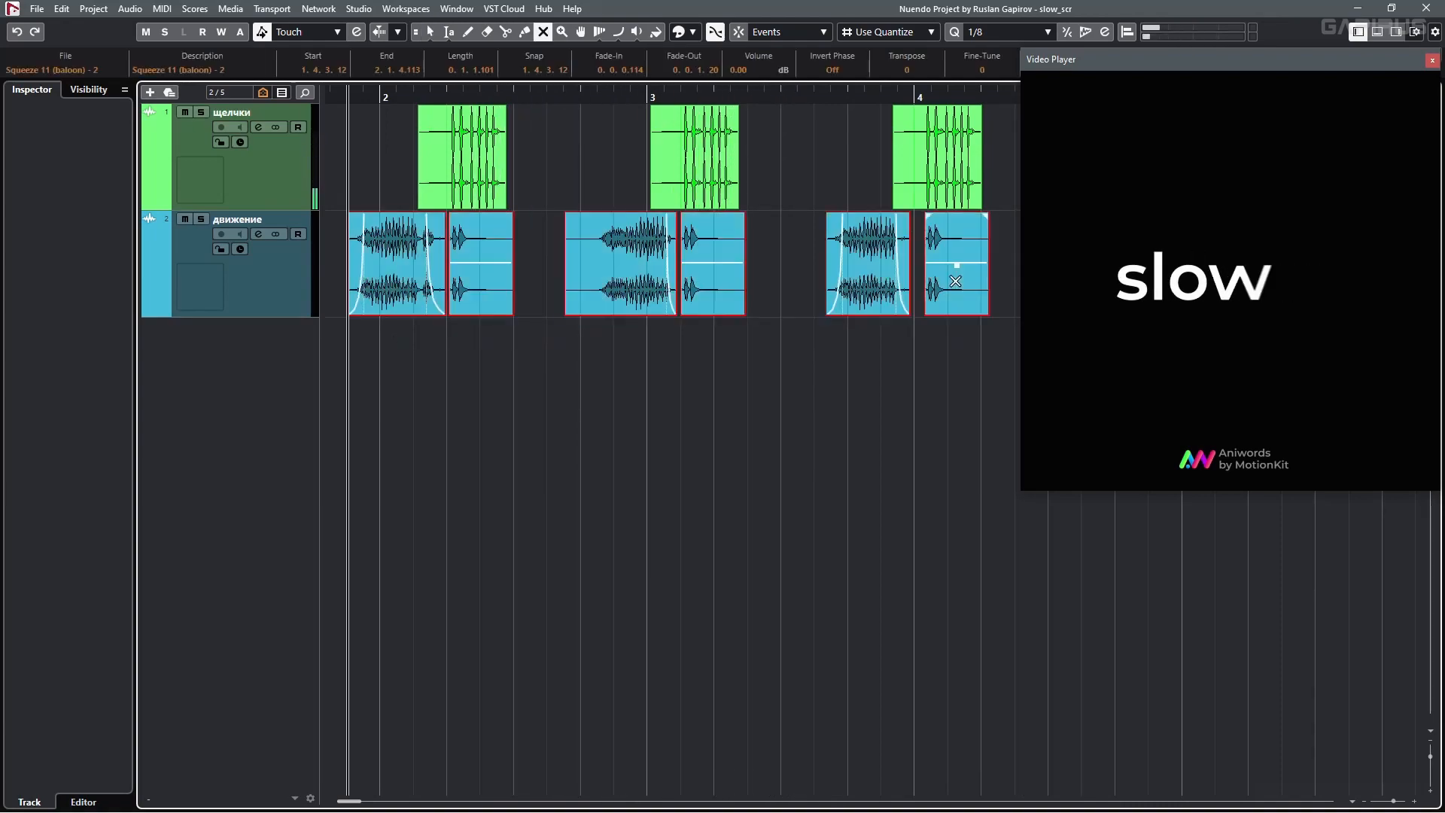
key(space)
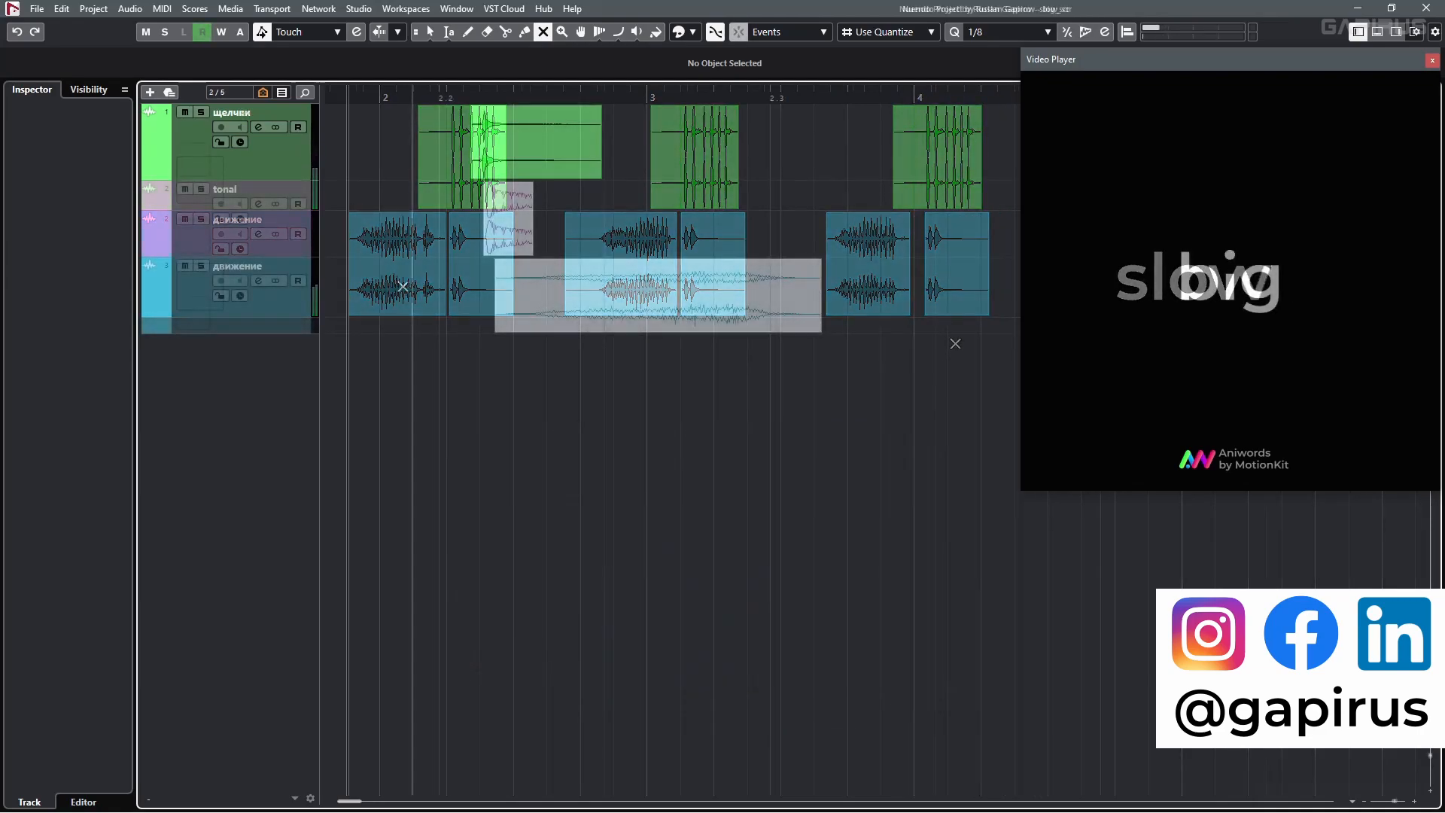
- Unmute the events on the tonal and движение tracks of the big project
click(494, 226)
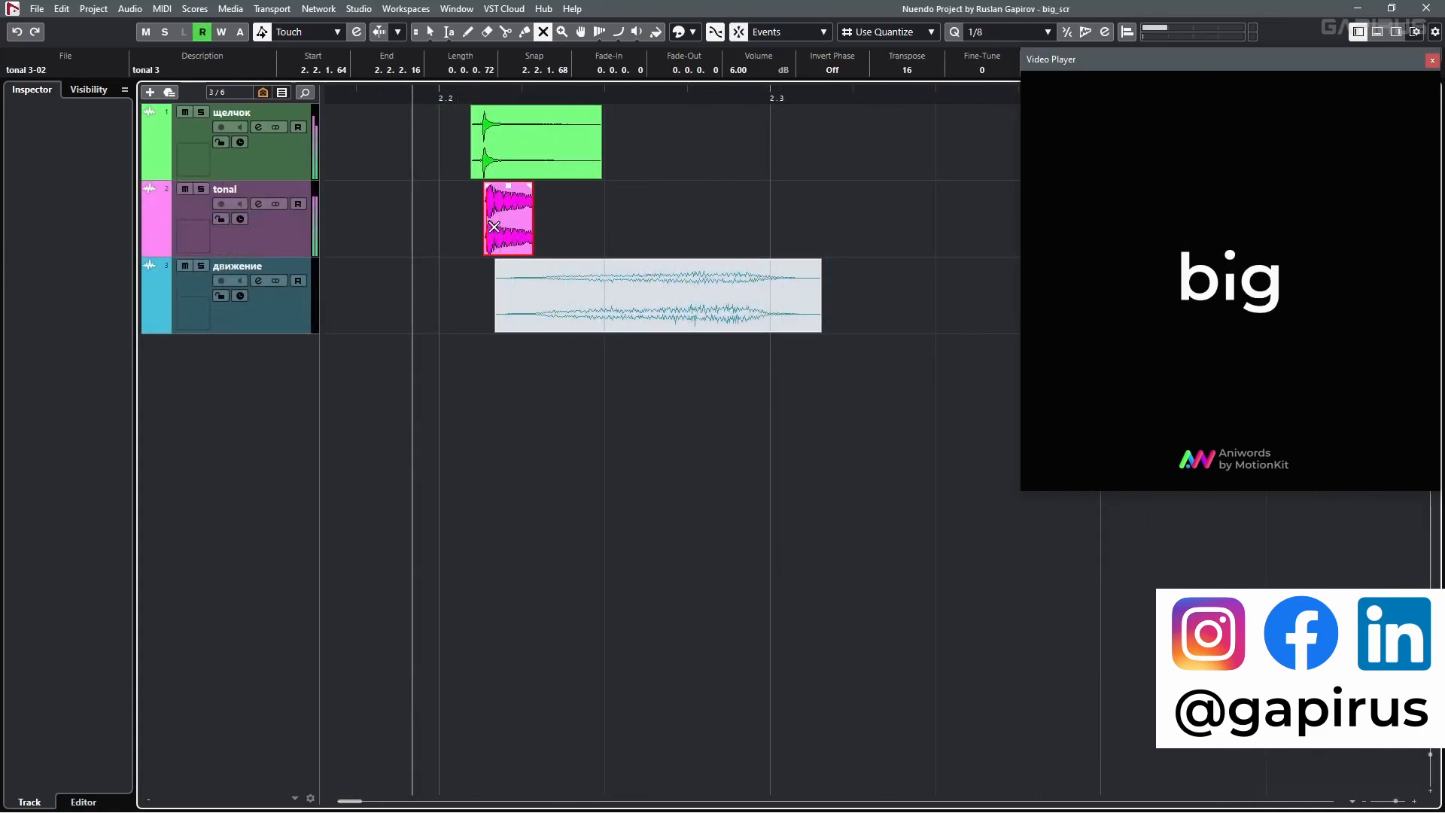
click(528, 285)
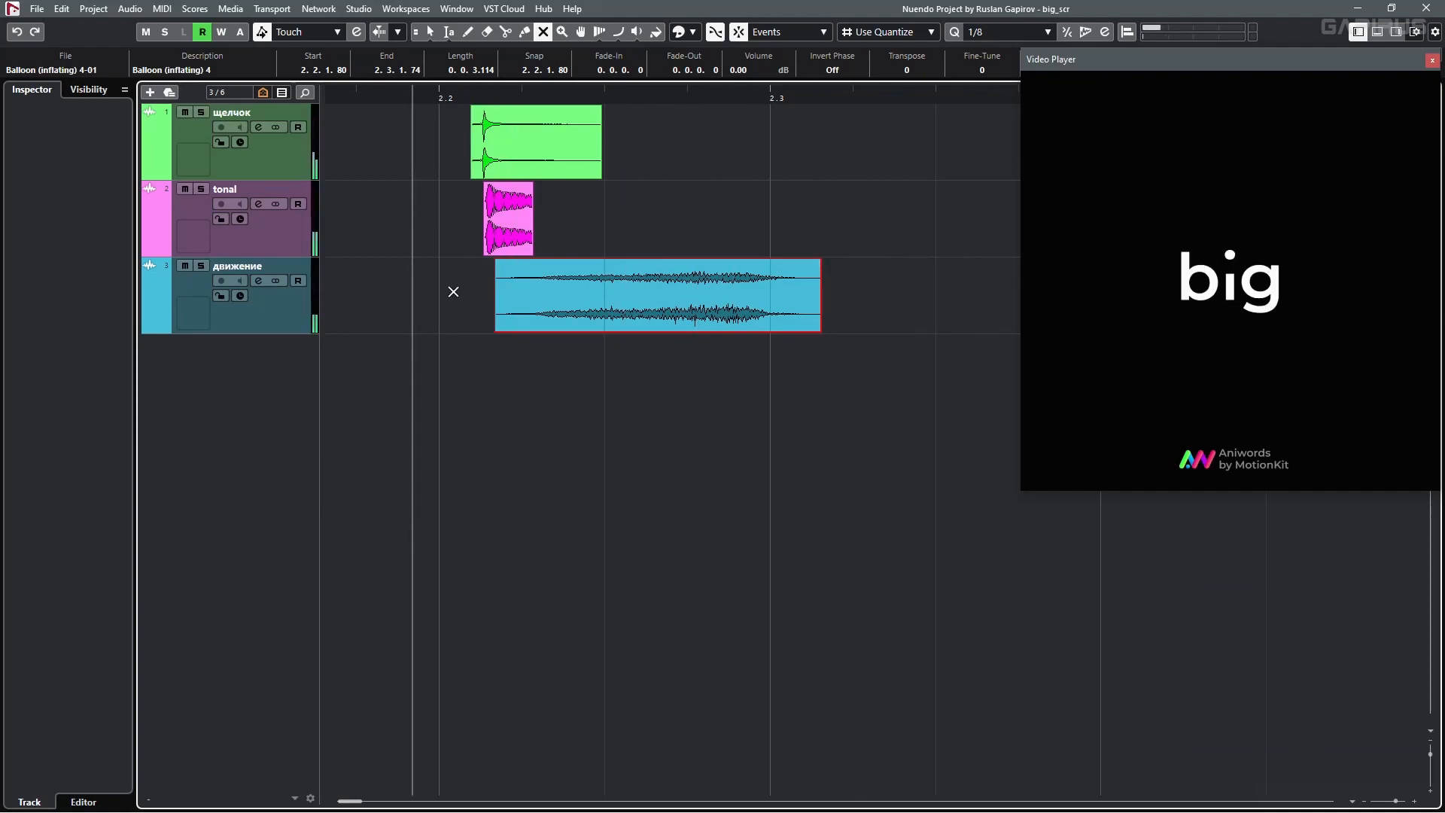
- Open the движение track's ReCenter insert and compare its sound bypassed and active during playback
click(289, 312)
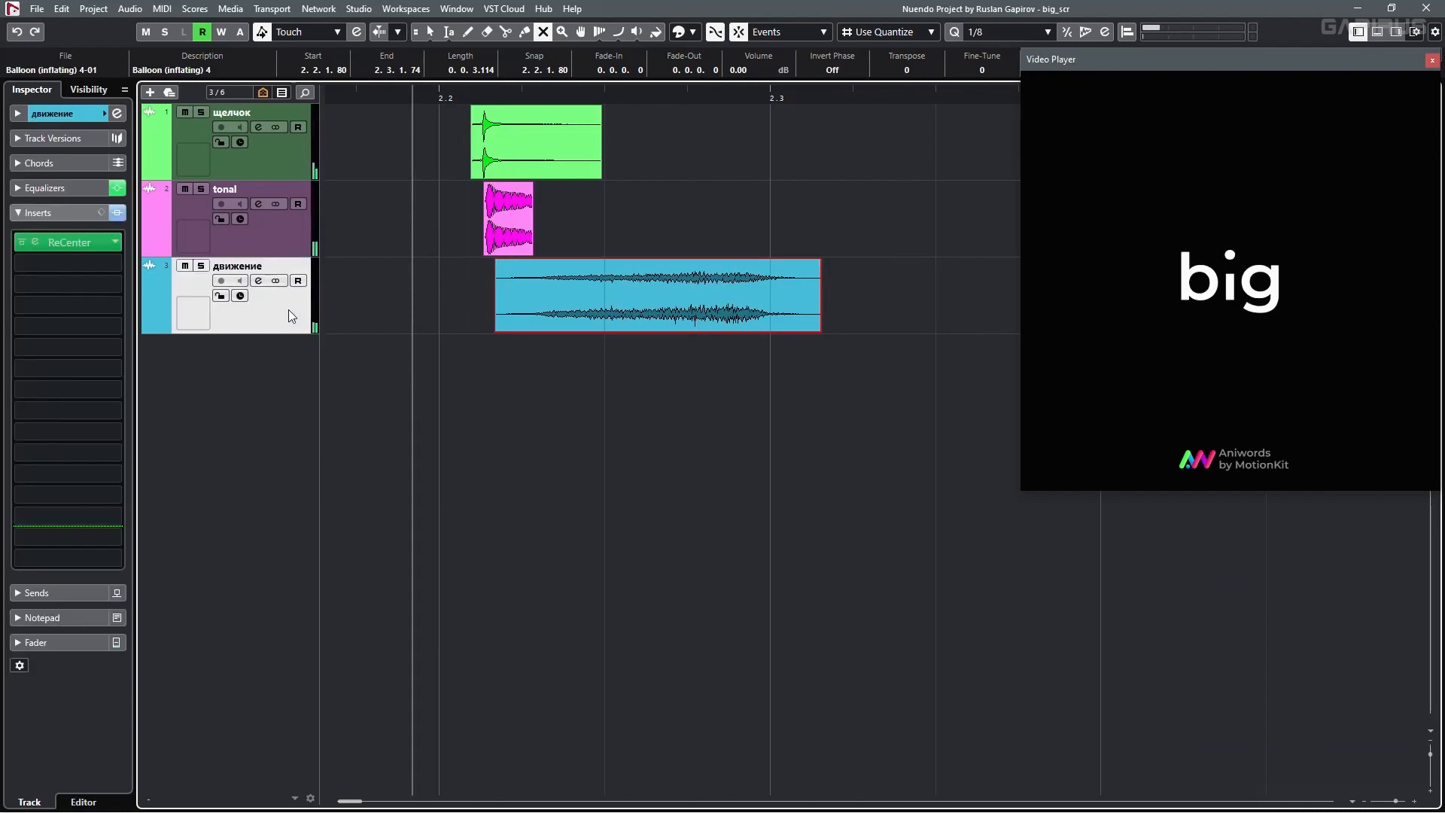
click(67, 243)
drag(579, 410, 606, 361)
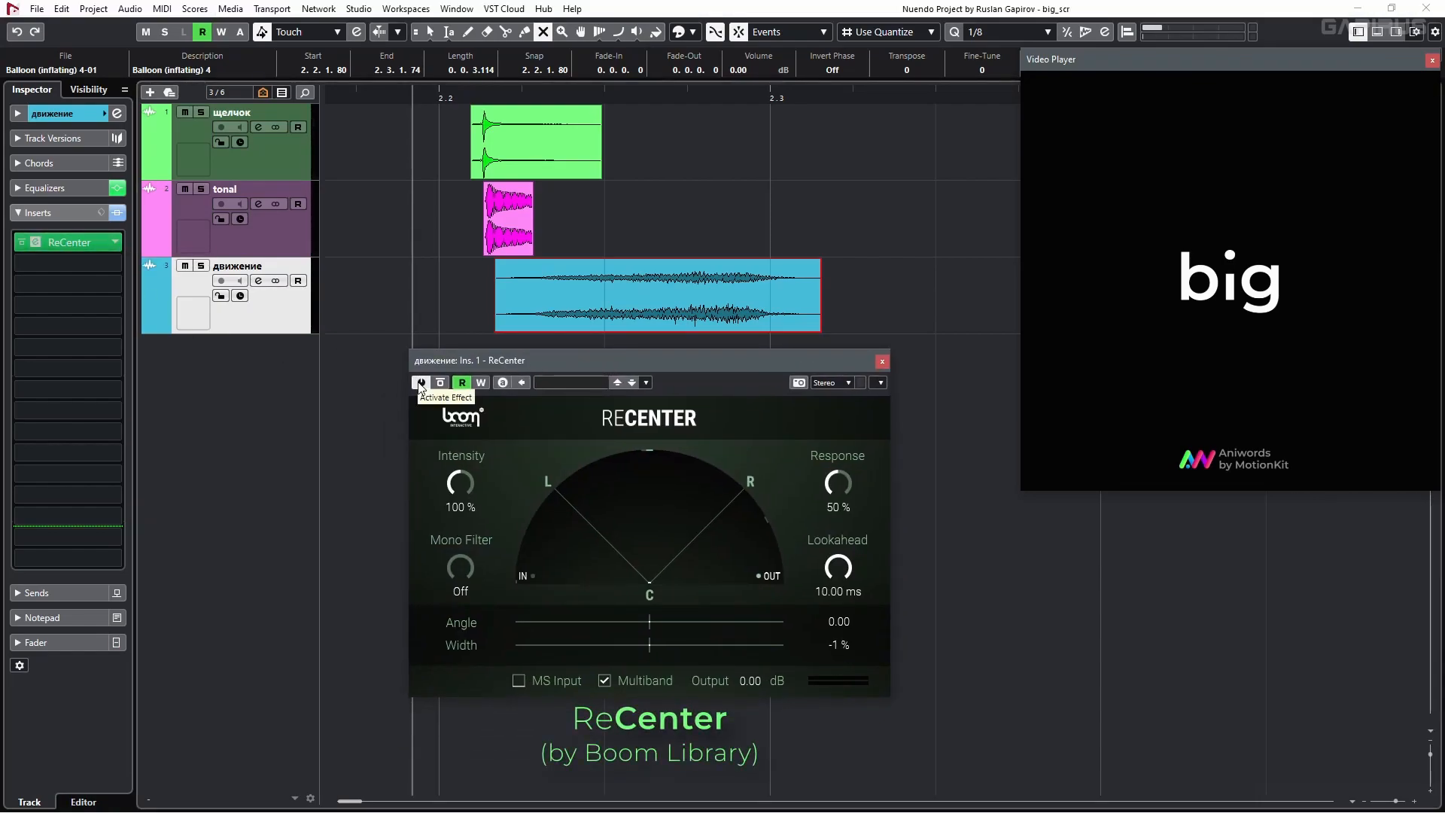
key(space)
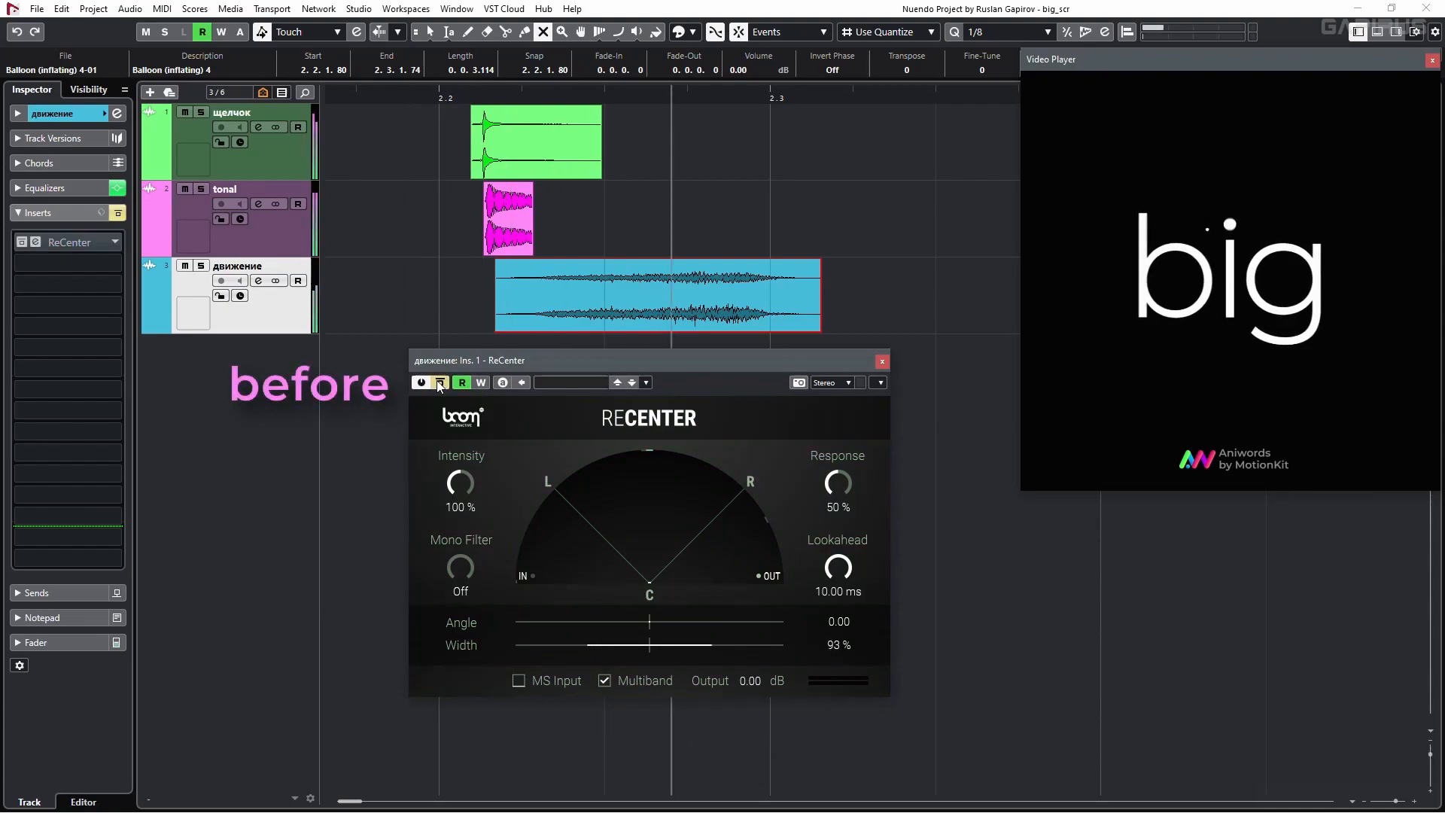
click(438, 382)
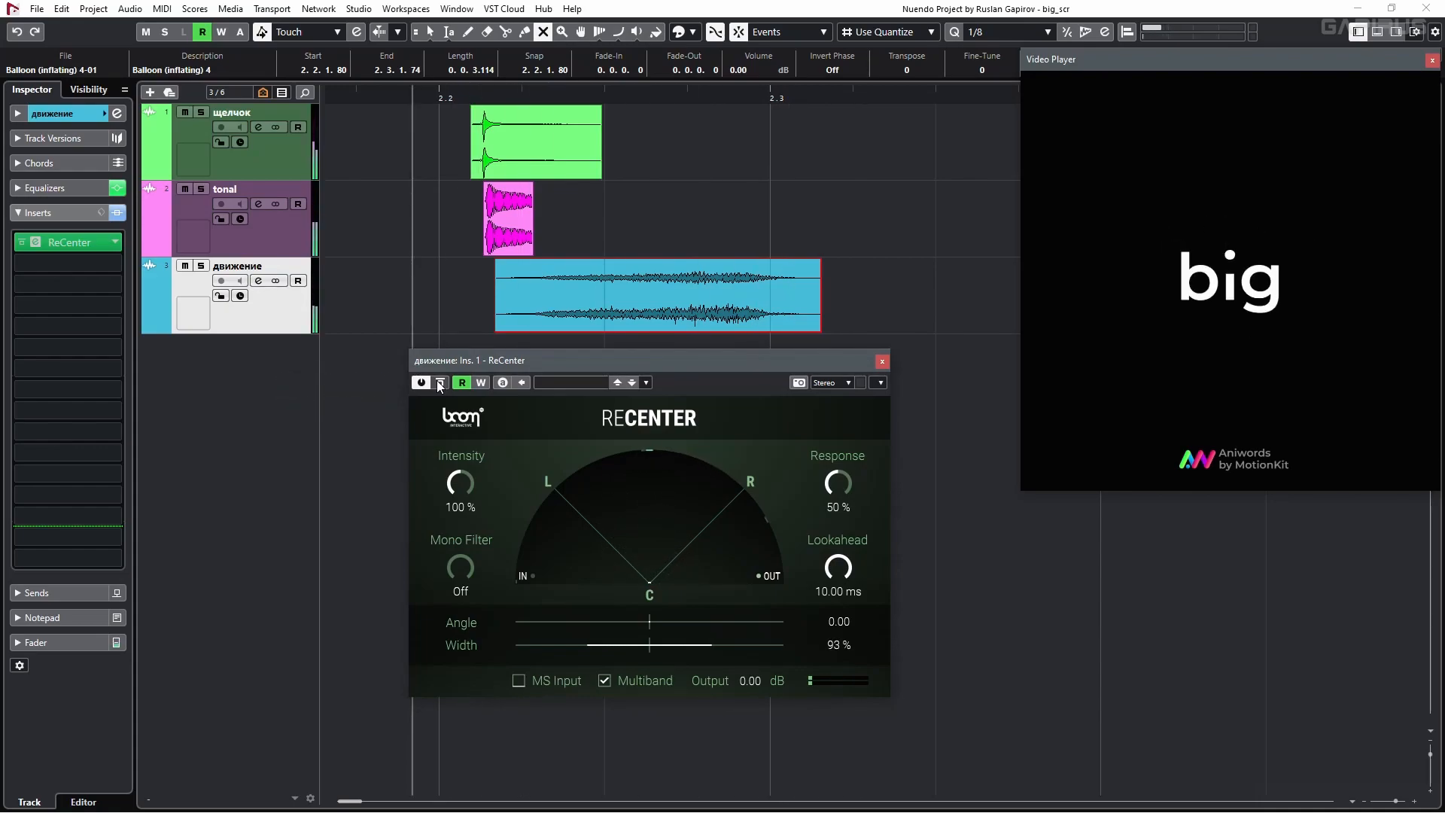
- Show the ReCenter width automation of the движение track and play it while watching the plug-in's Width value
drag(452, 364, 867, 376)
click(149, 326)
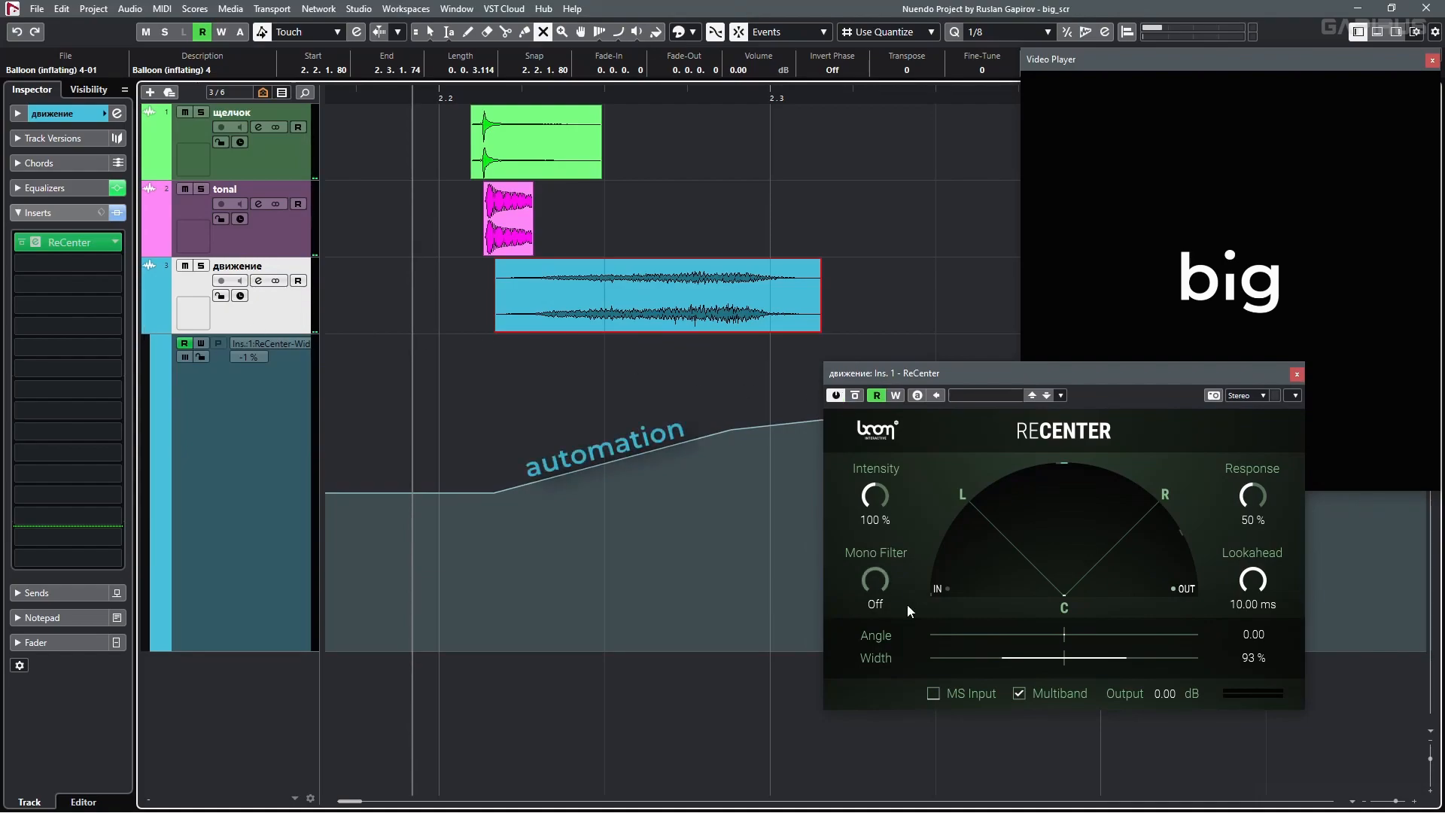
key(space)
key(space)
key(space)
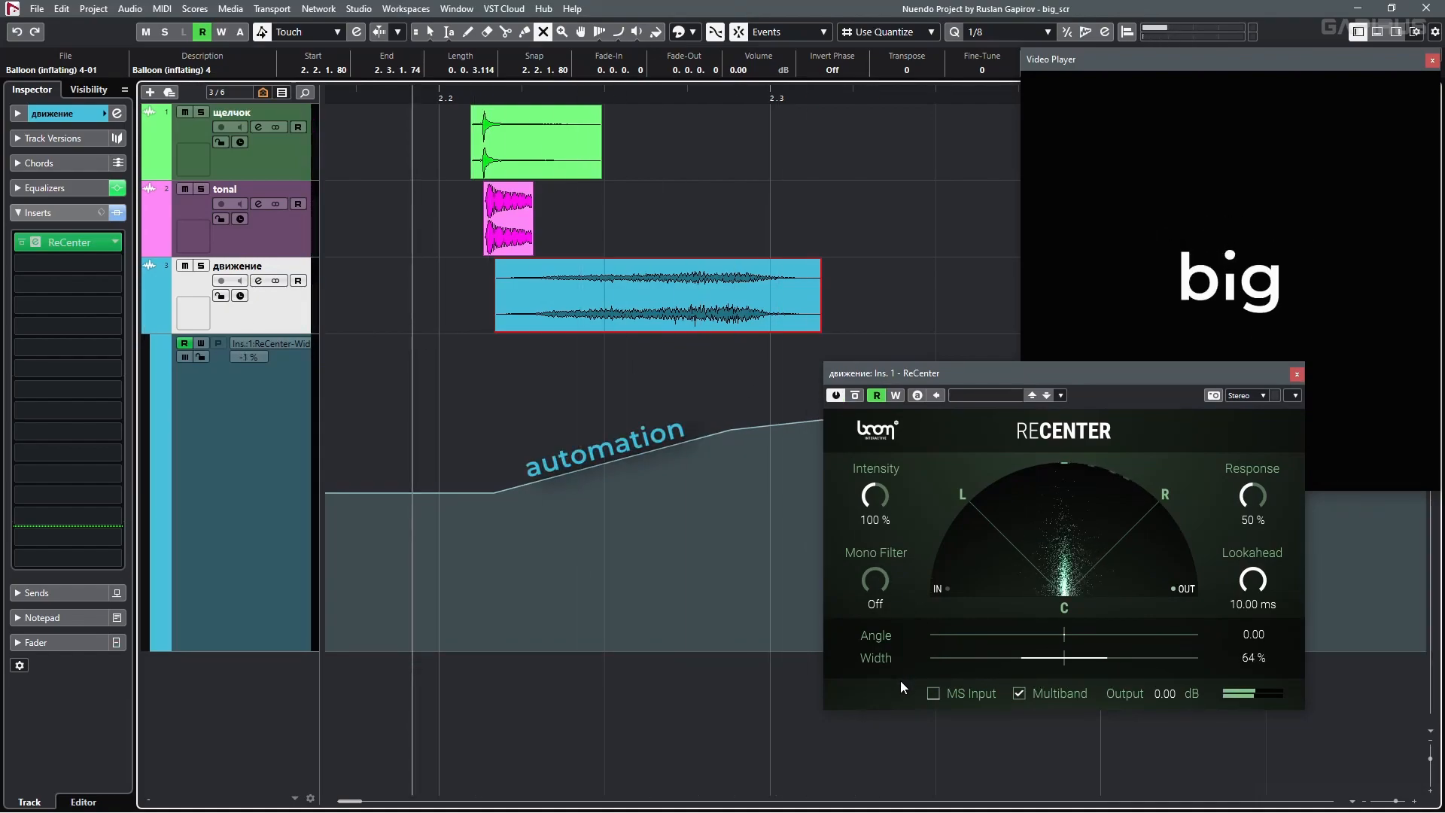
key(space)
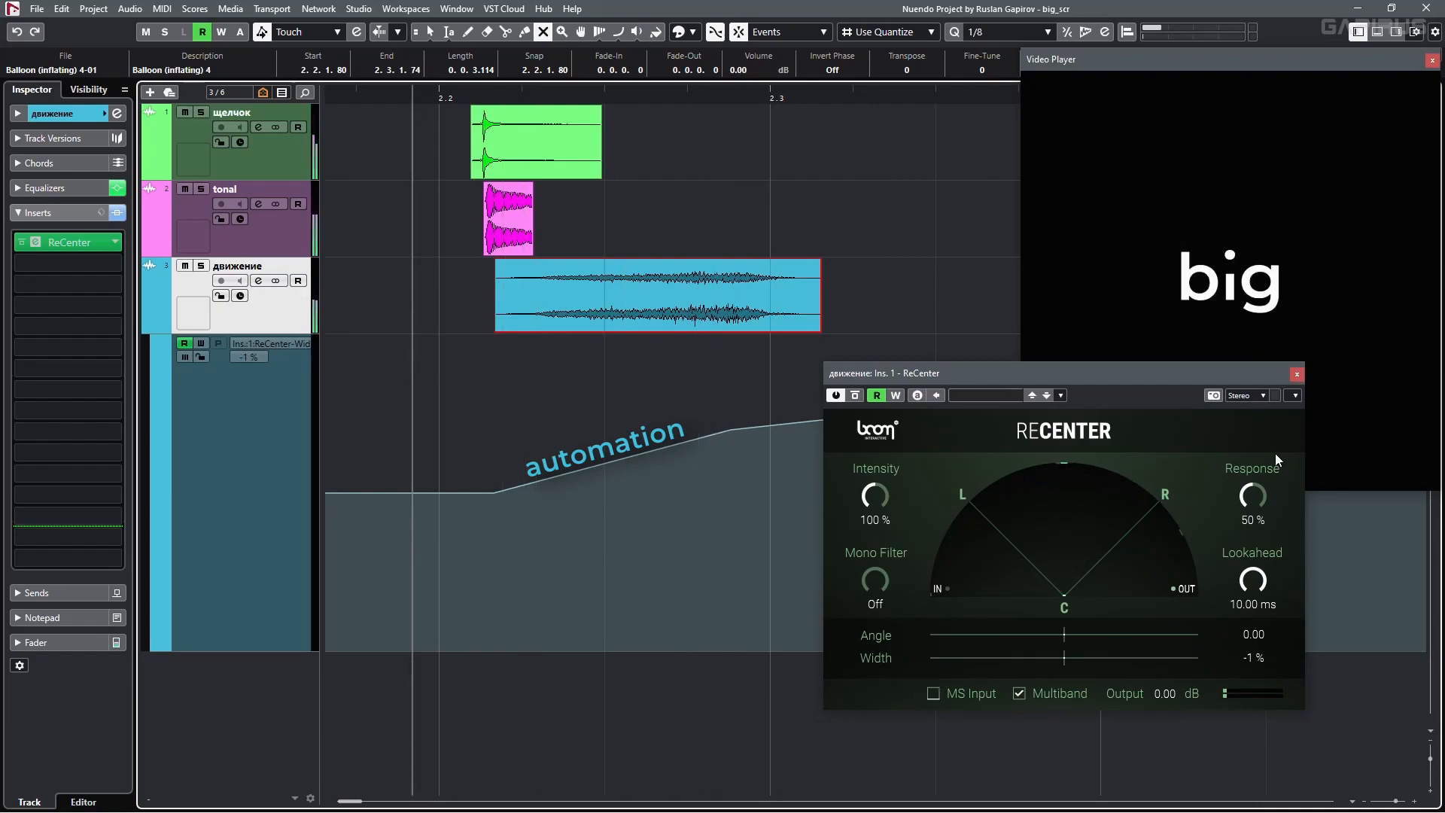
- Close the ReCenter window and hide the движение track's automation lane
click(1296, 374)
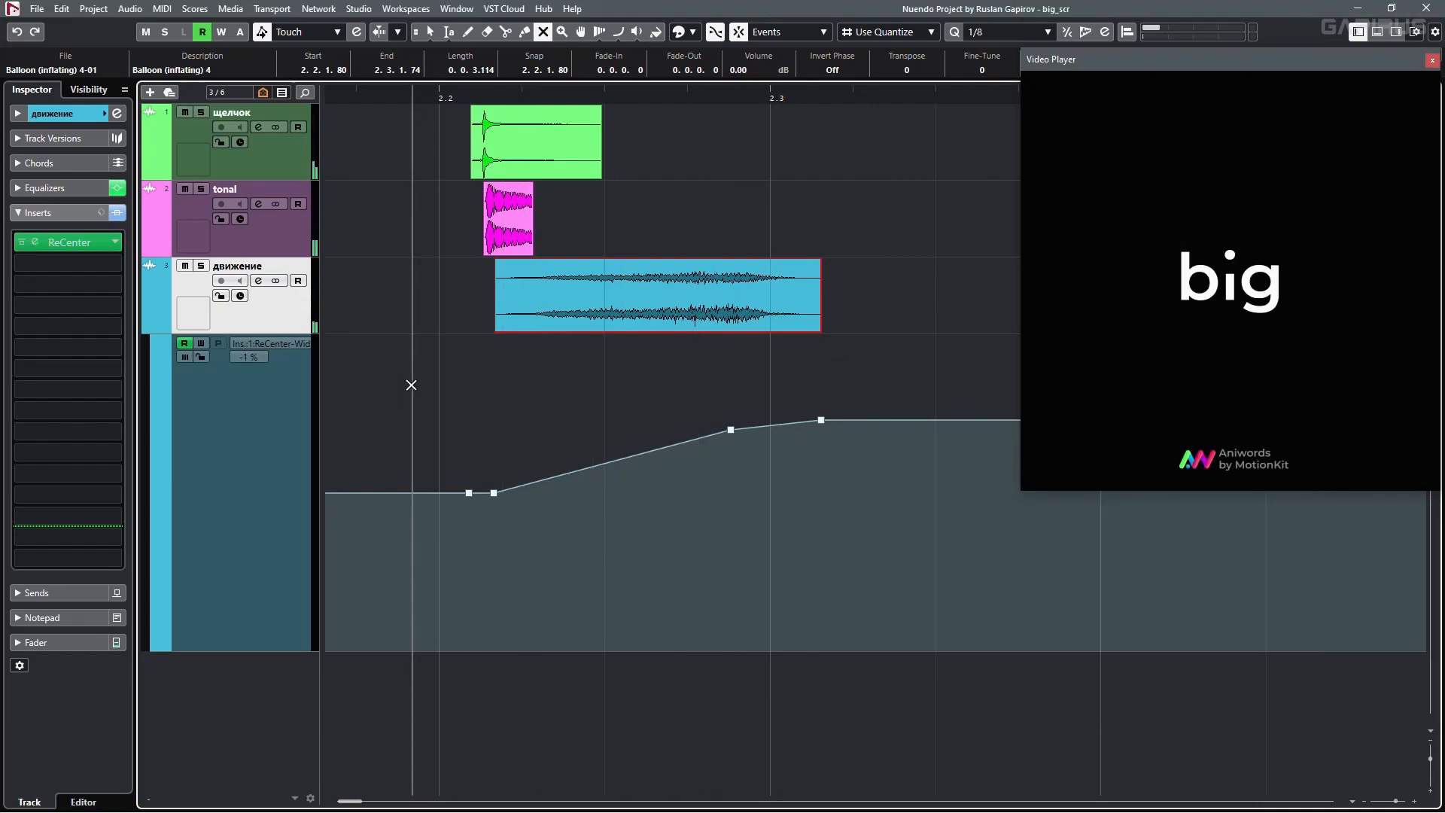
click(149, 323)
click(578, 409)
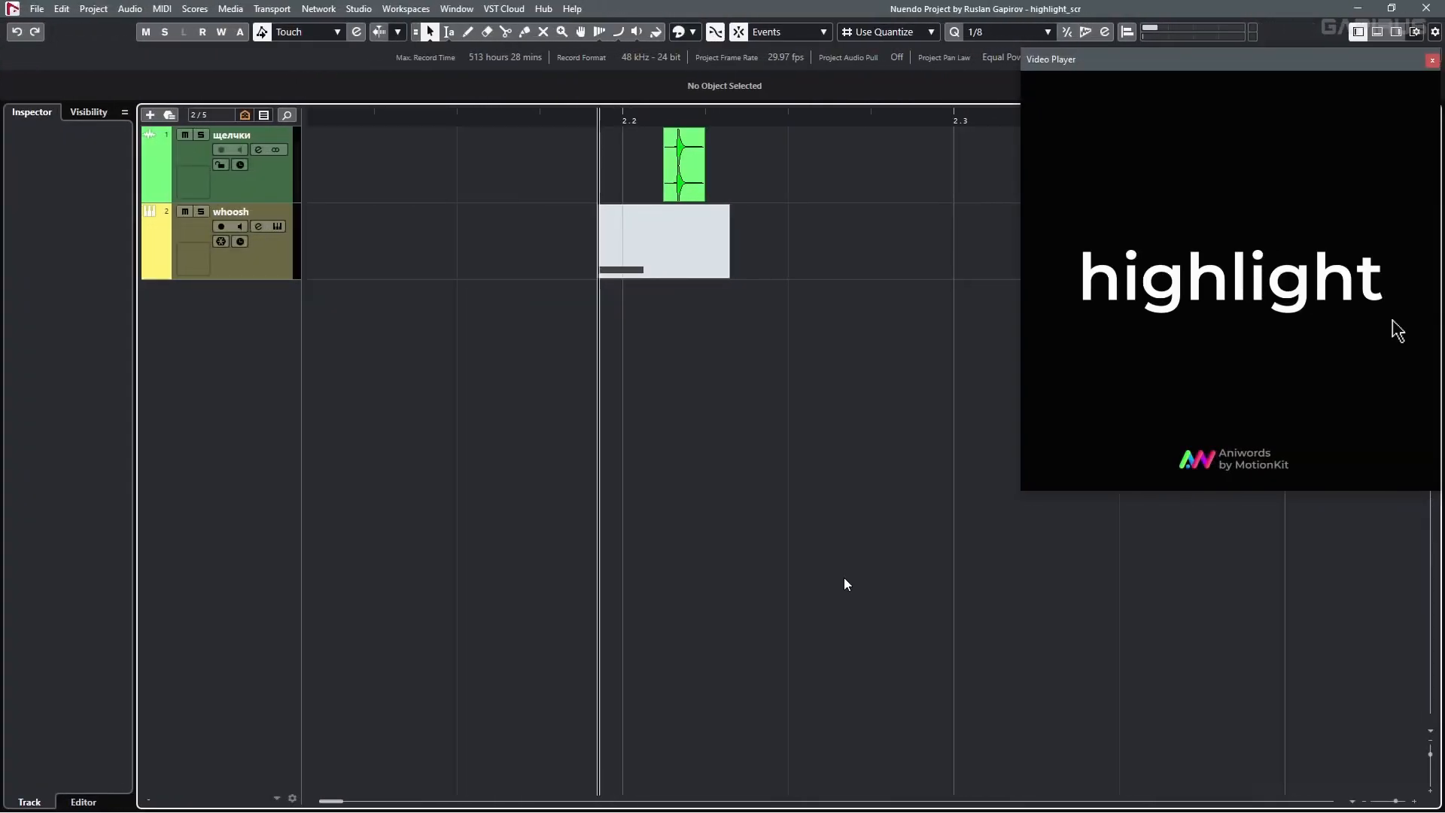
- Duplicate the single click event on the щелчки track eight times in a row
click(690, 181)
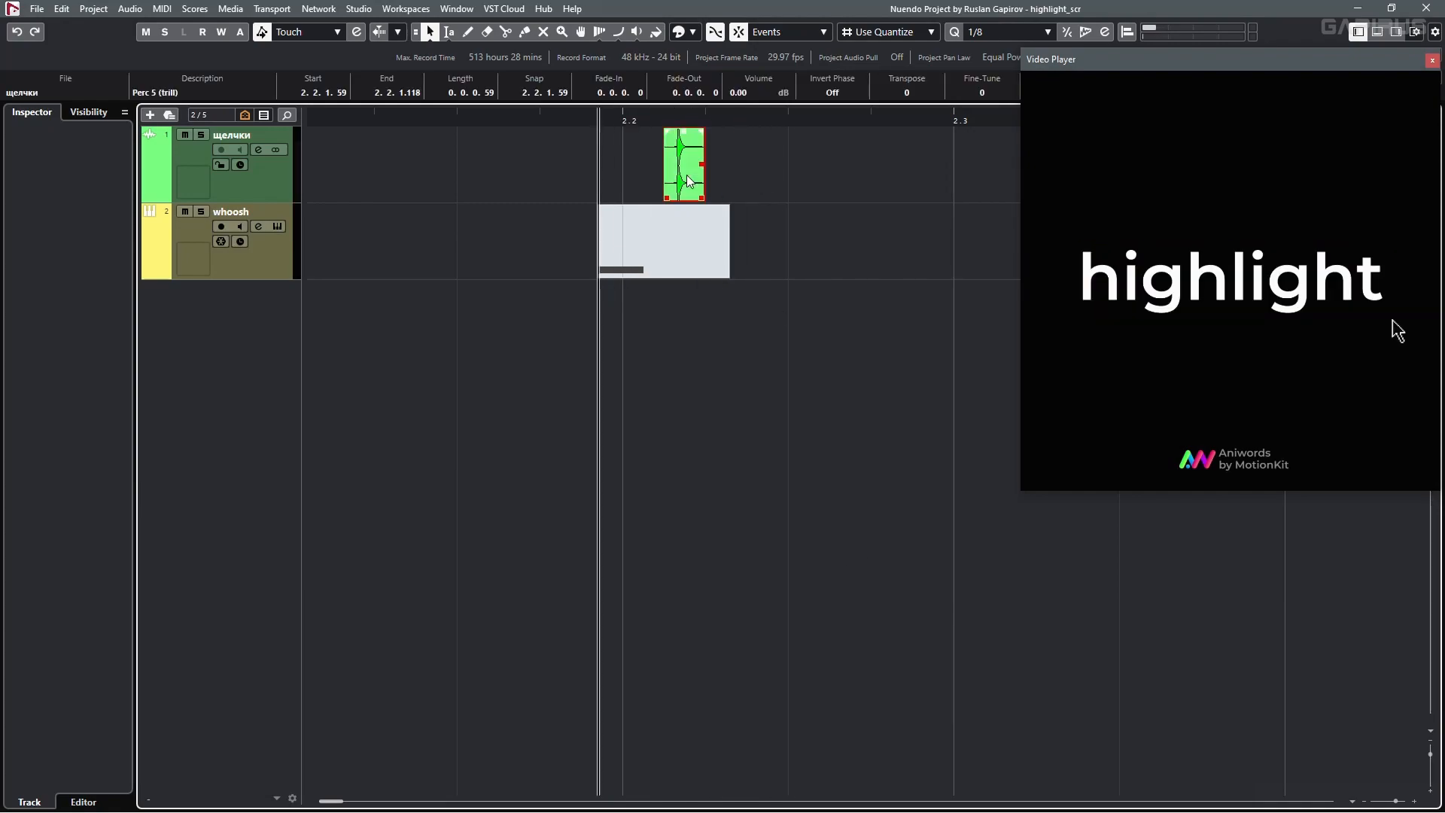
key(ctrl+d)
key(ctrl+d)
key(ctrl+d)
key(ctrl+d)
key(ctrl+d)
key(ctrl+d)
key(ctrl+d)
key(ctrl+d)
- Select all the click events on the щелчки track and bounce them into one event
scroll(917, 187, right, 3)
drag(917, 186, 522, 157)
key(ctrl+b)
key(Return)
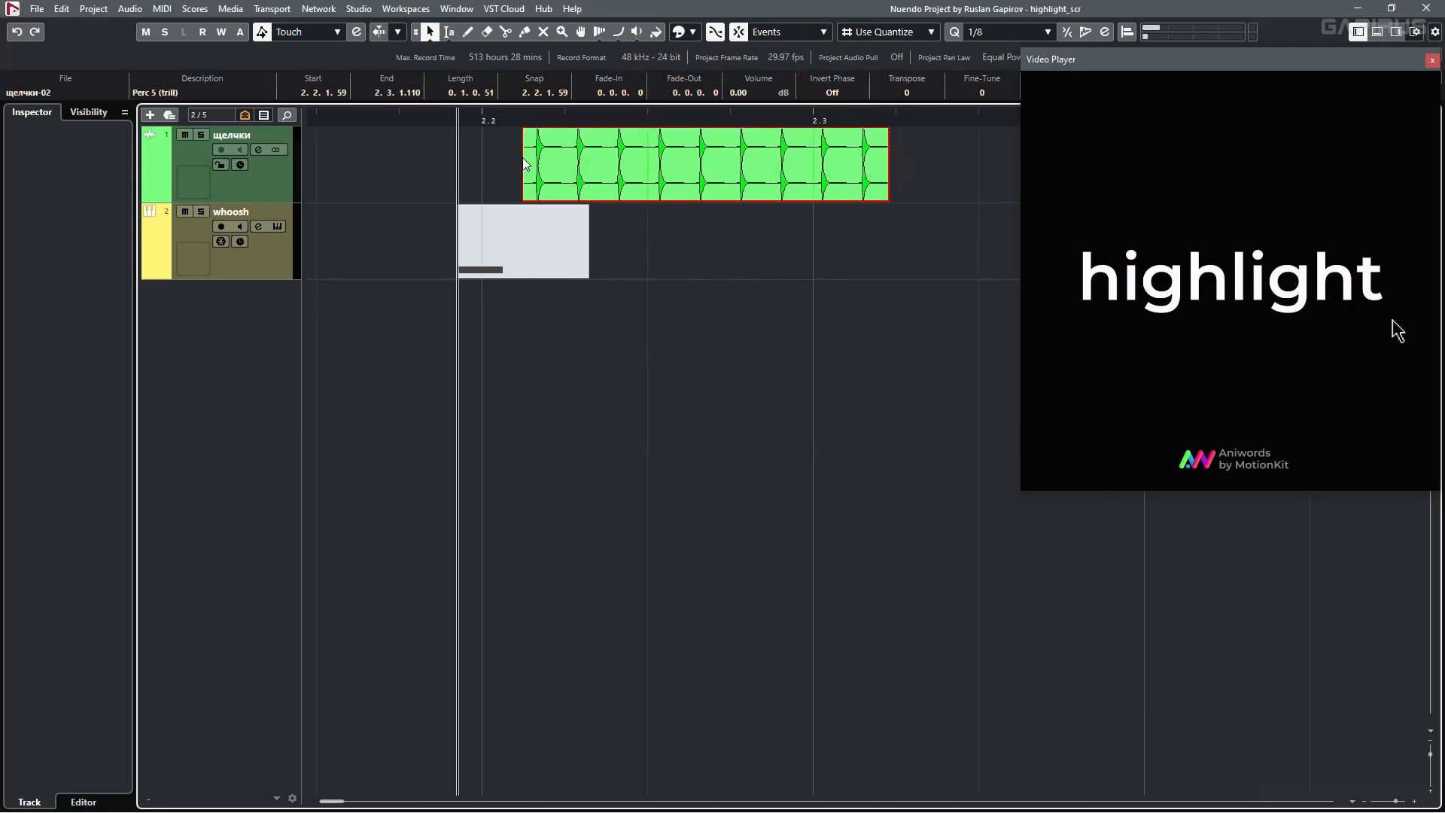
- Apply offline Pitch Shift to the bounced click event using a rising envelope with a range of 12
key(F7)
click(290, 572)
click(719, 615)
click(720, 616)
click(719, 616)
click(719, 615)
click(720, 616)
click(719, 616)
click(719, 615)
click(719, 616)
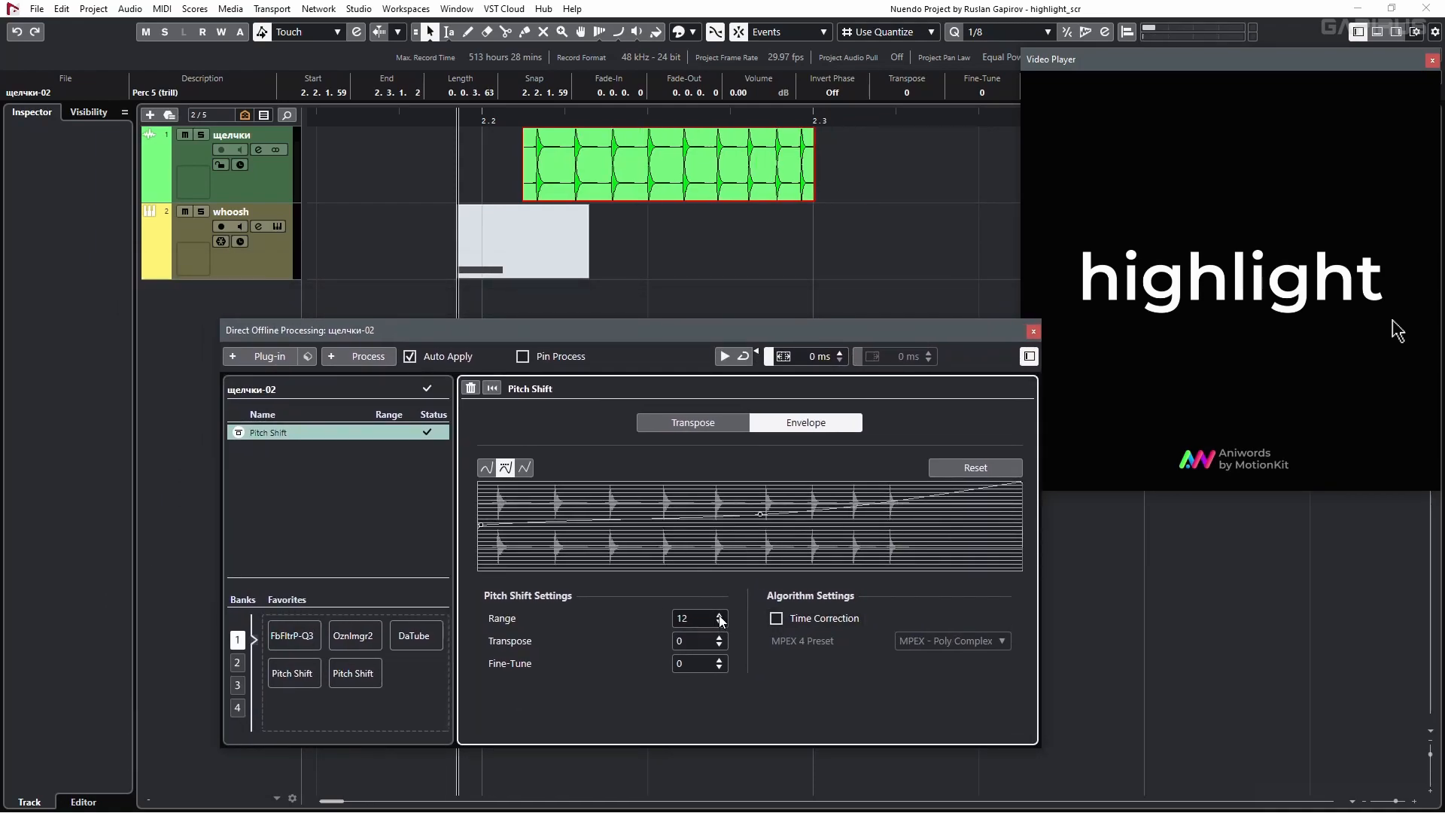
click(1033, 331)
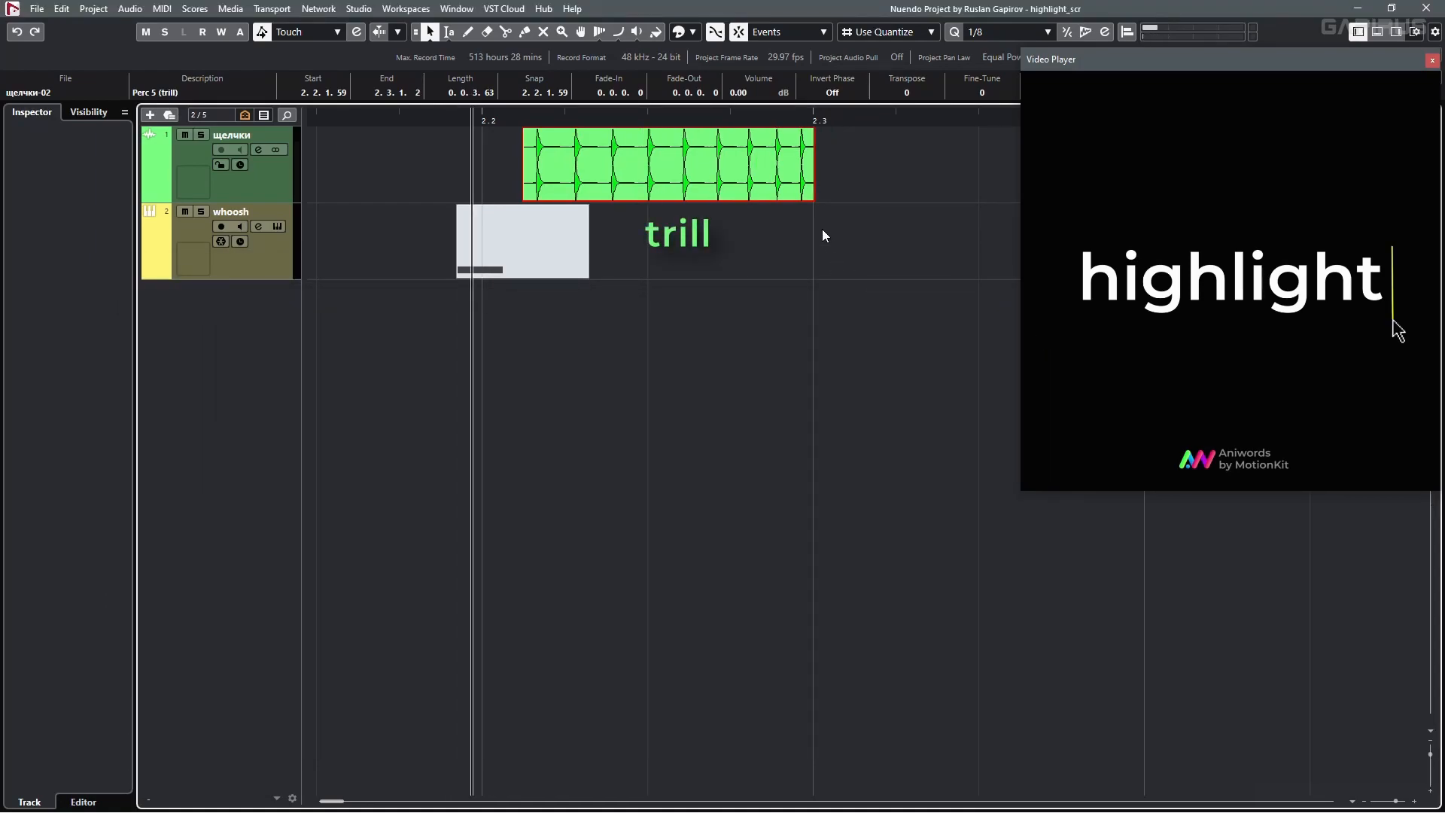
- Time-stretch the trill event on щелчки down to a length of 0.0.2.112 and play it back
key(1)
drag(813, 200, 764, 201)
key(space)
key(space)
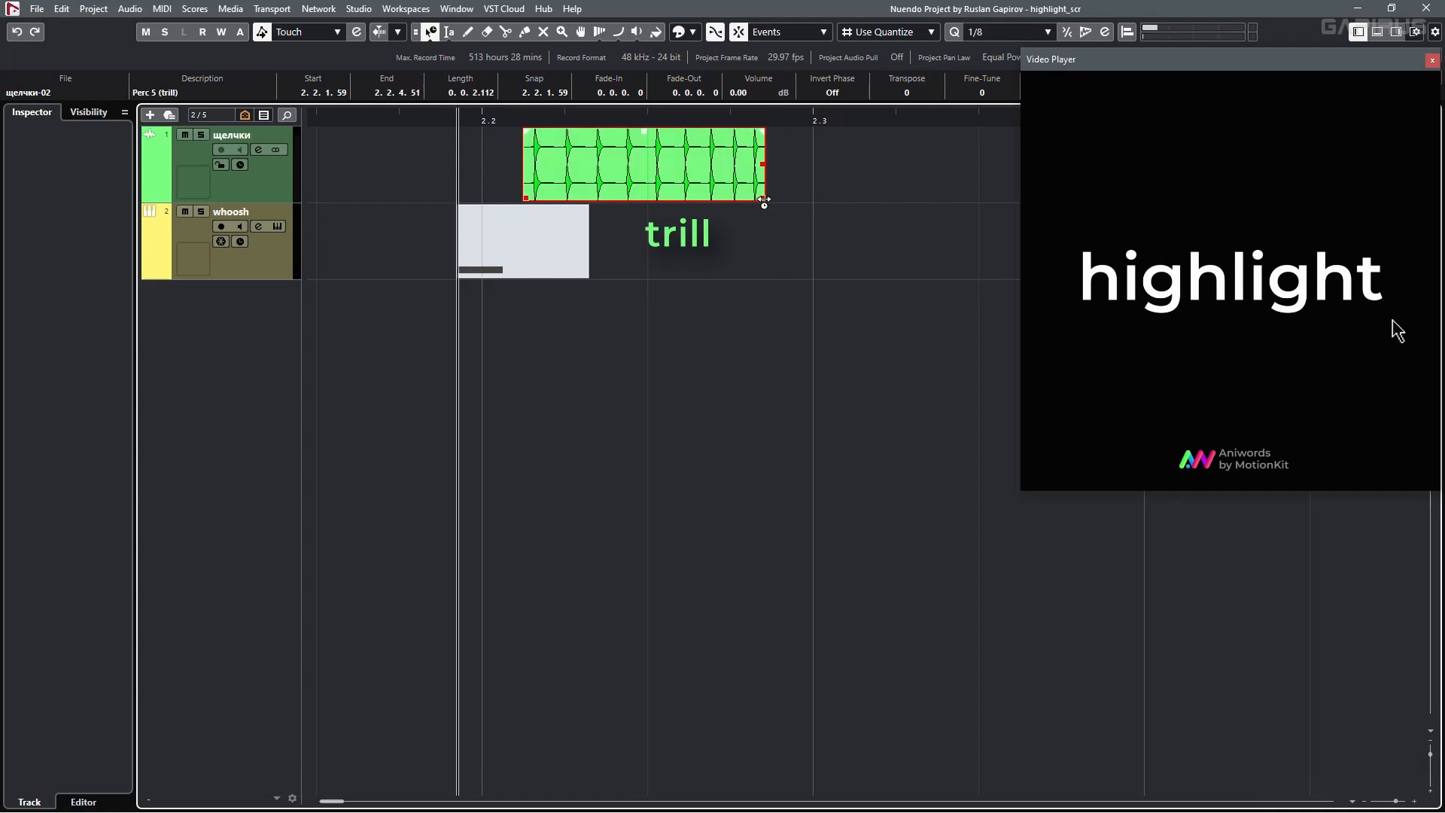
- Play back the trill, unmute the whoosh event below it and select the whoosh track
key(space)
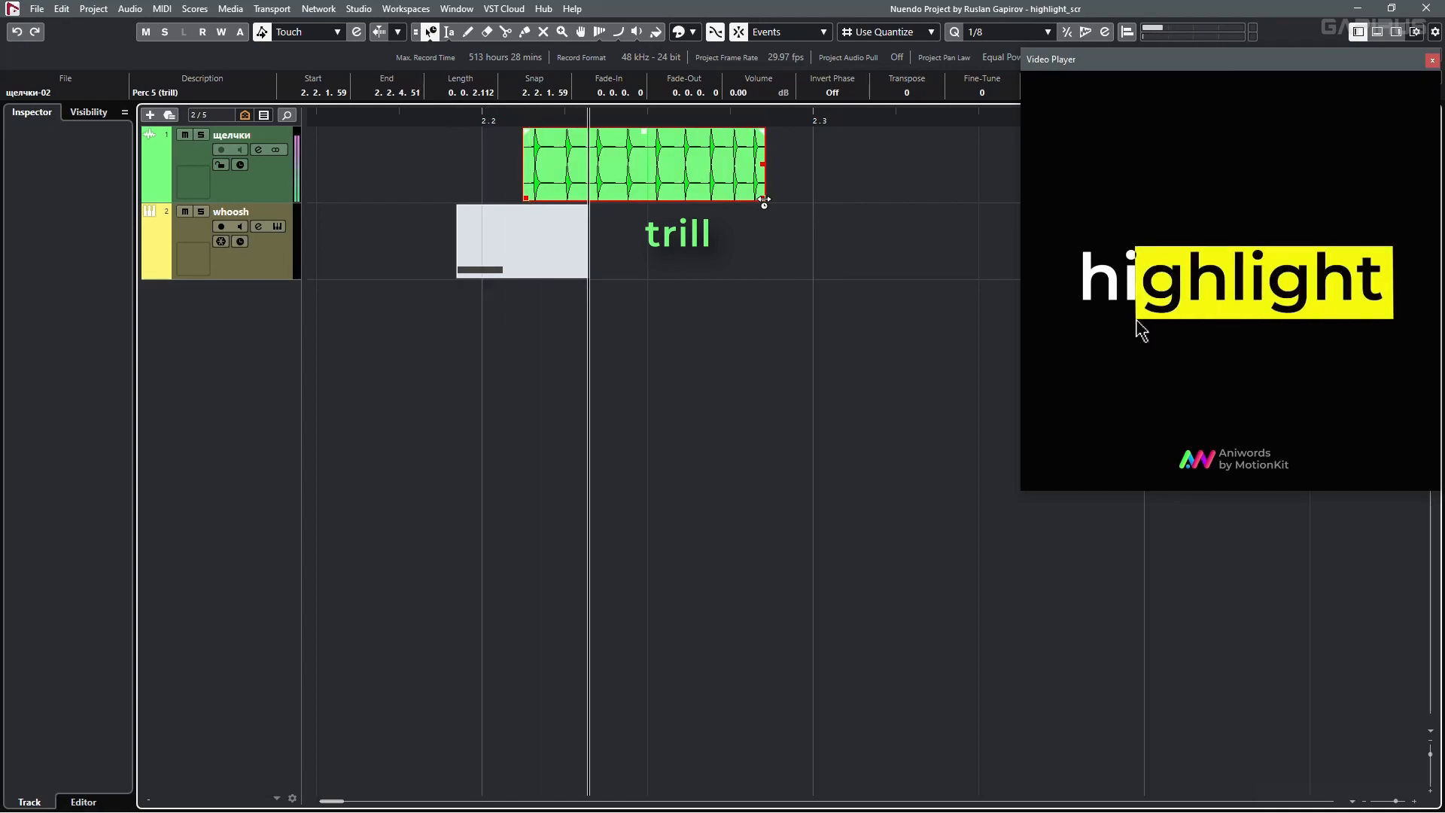
key(space)
key(7)
click(575, 272)
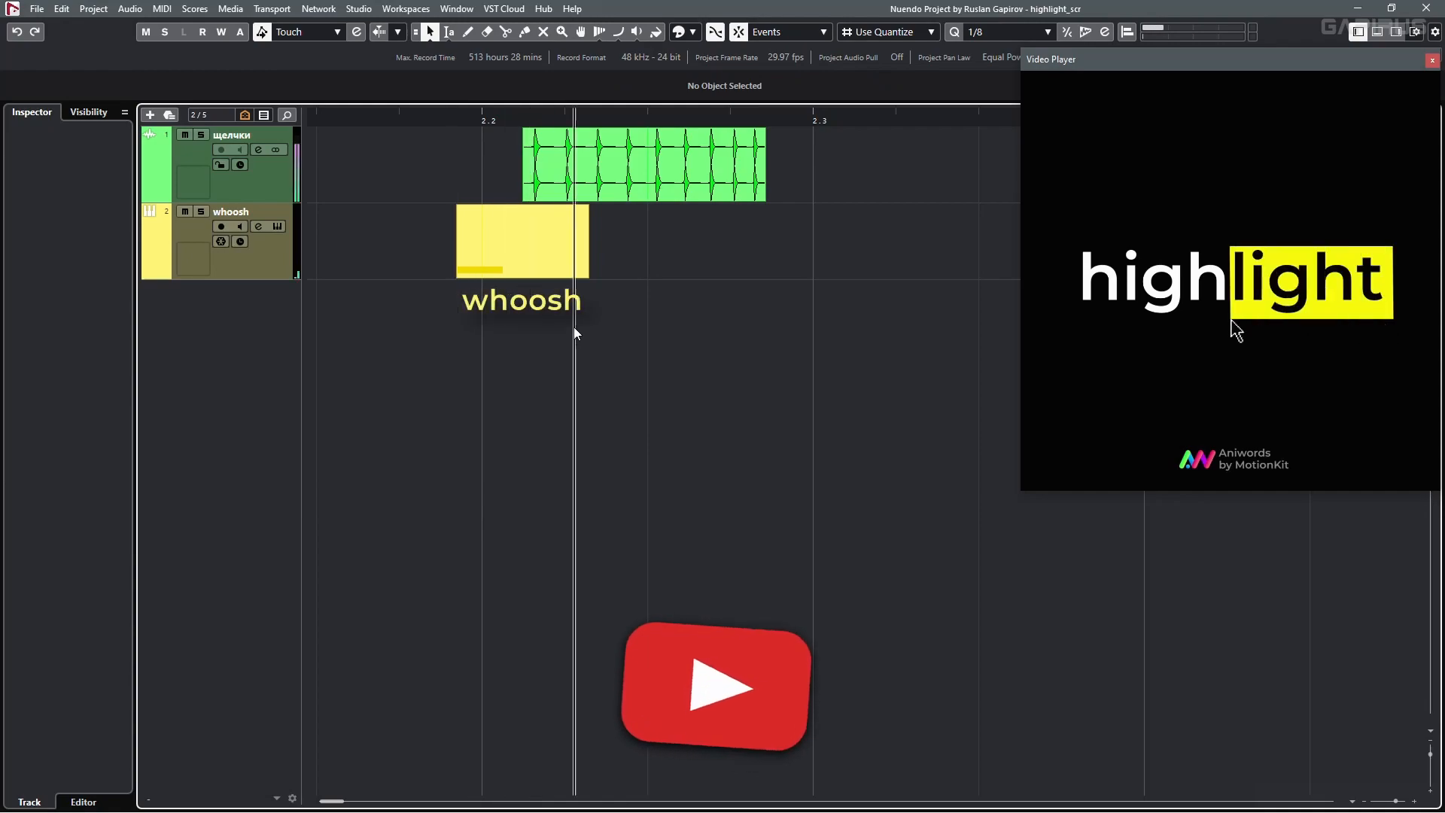
click(267, 263)
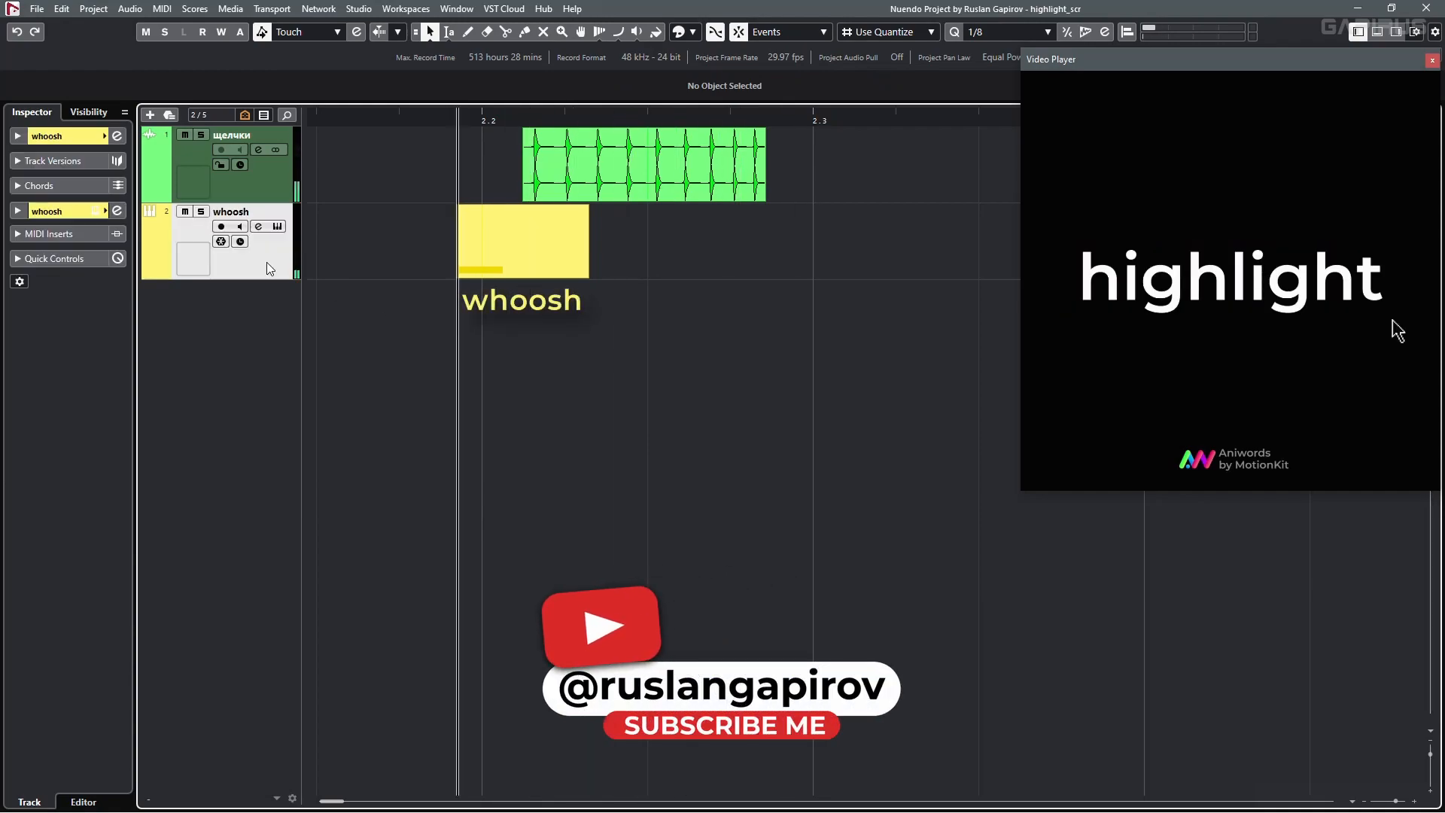
key(e)
- Audition the стук event, unmuting the скрежет, нож and ножницы events one by one to add them
drag(557, 176, 623, 300)
key(space)
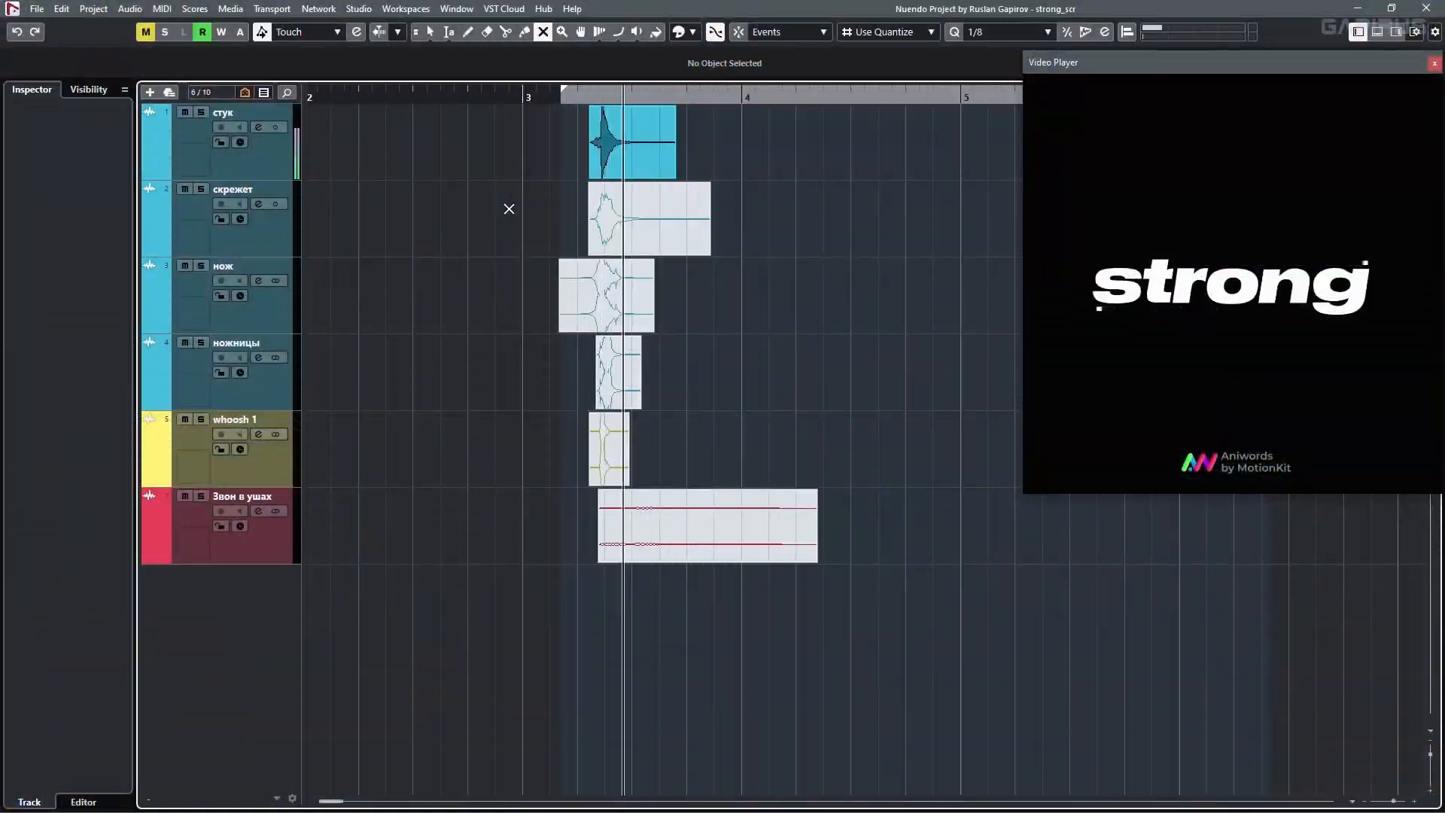
click(599, 224)
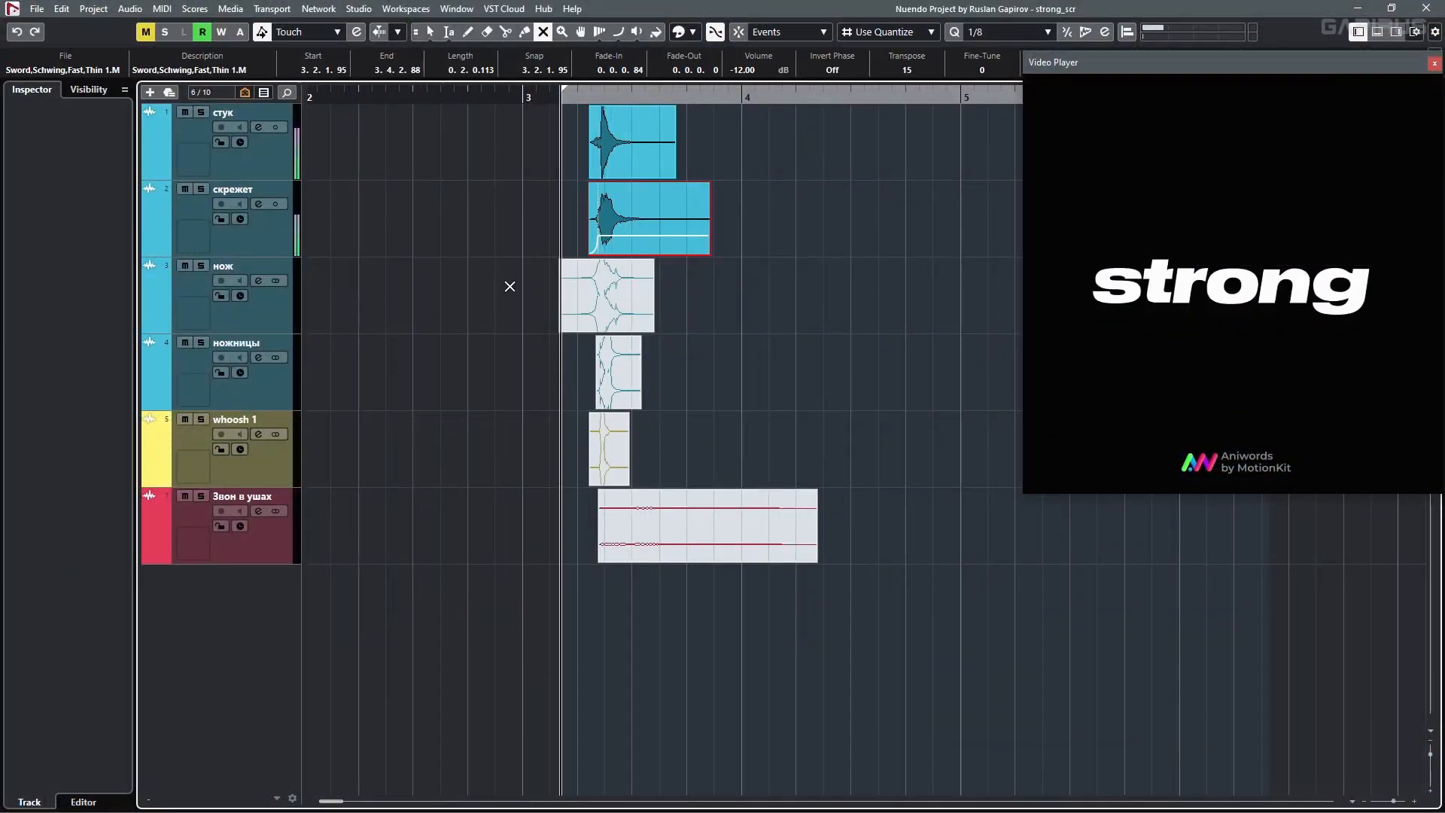
click(582, 299)
click(608, 375)
- Isolate the whoosh 1 and Звон в ушах events in turn, and unmute all six layers of the strong project for playback
drag(545, 381, 666, 147)
drag(552, 472, 607, 456)
drag(511, 461, 595, 607)
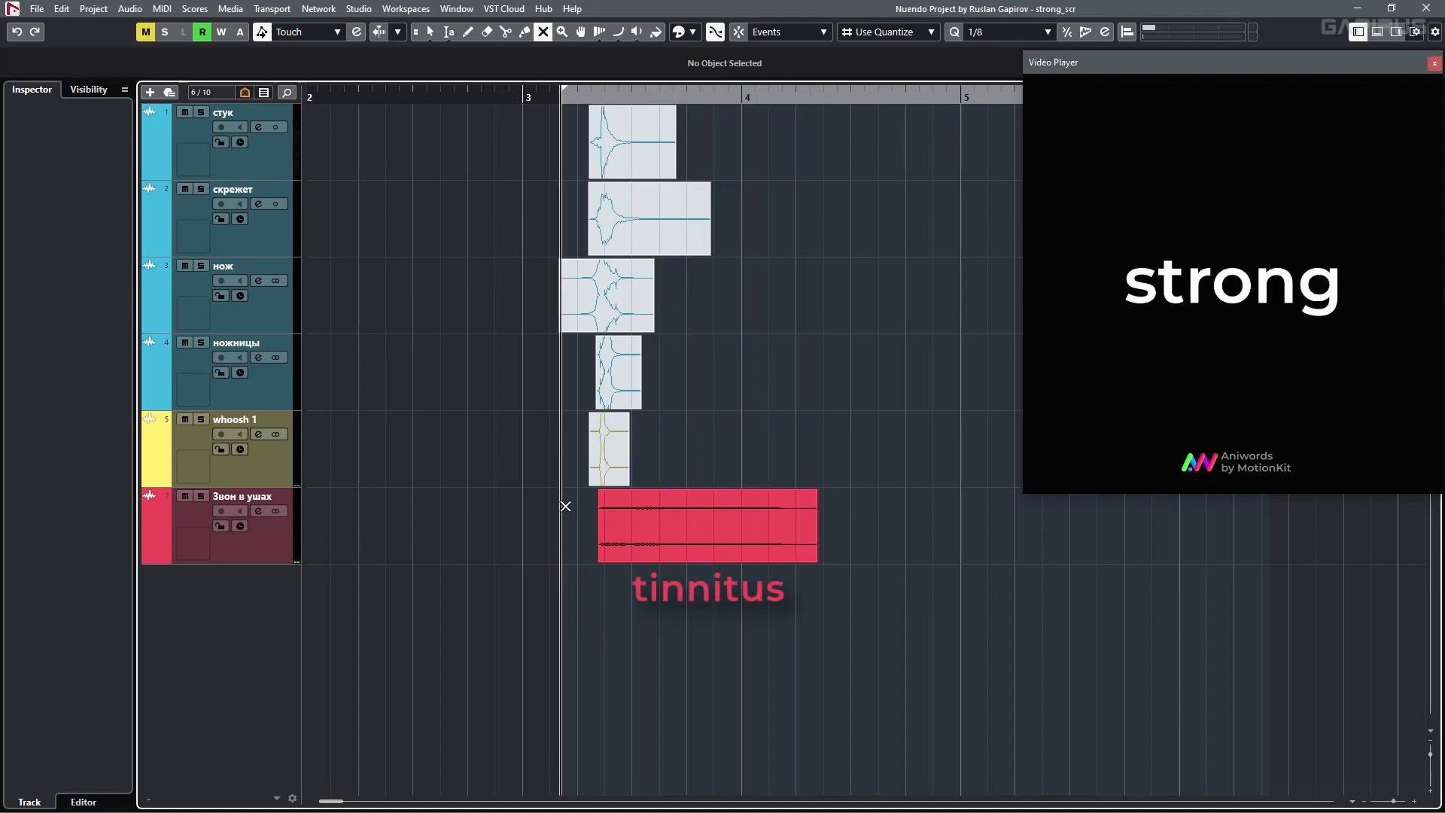
drag(583, 435, 533, 141)
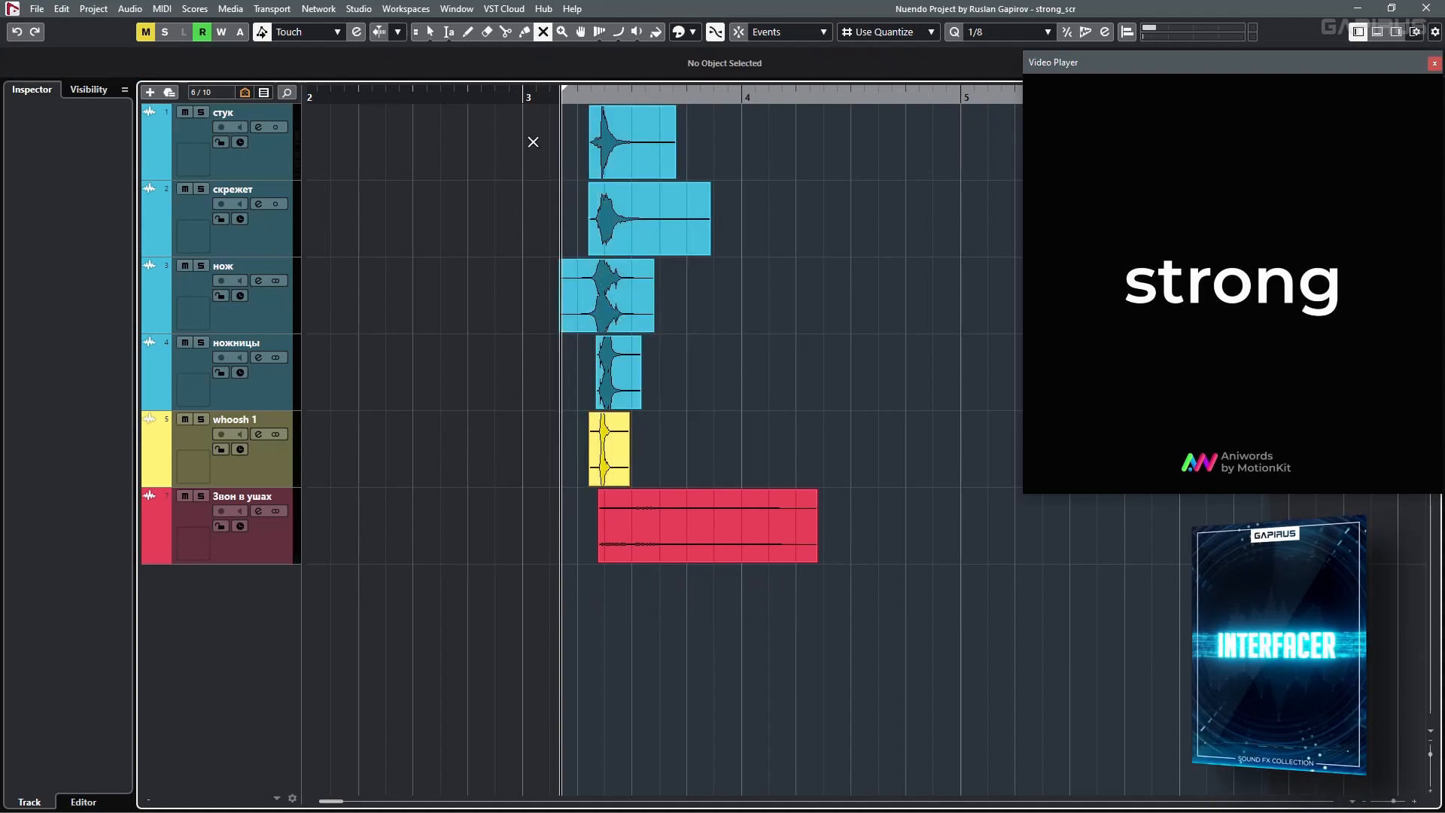
key(space)
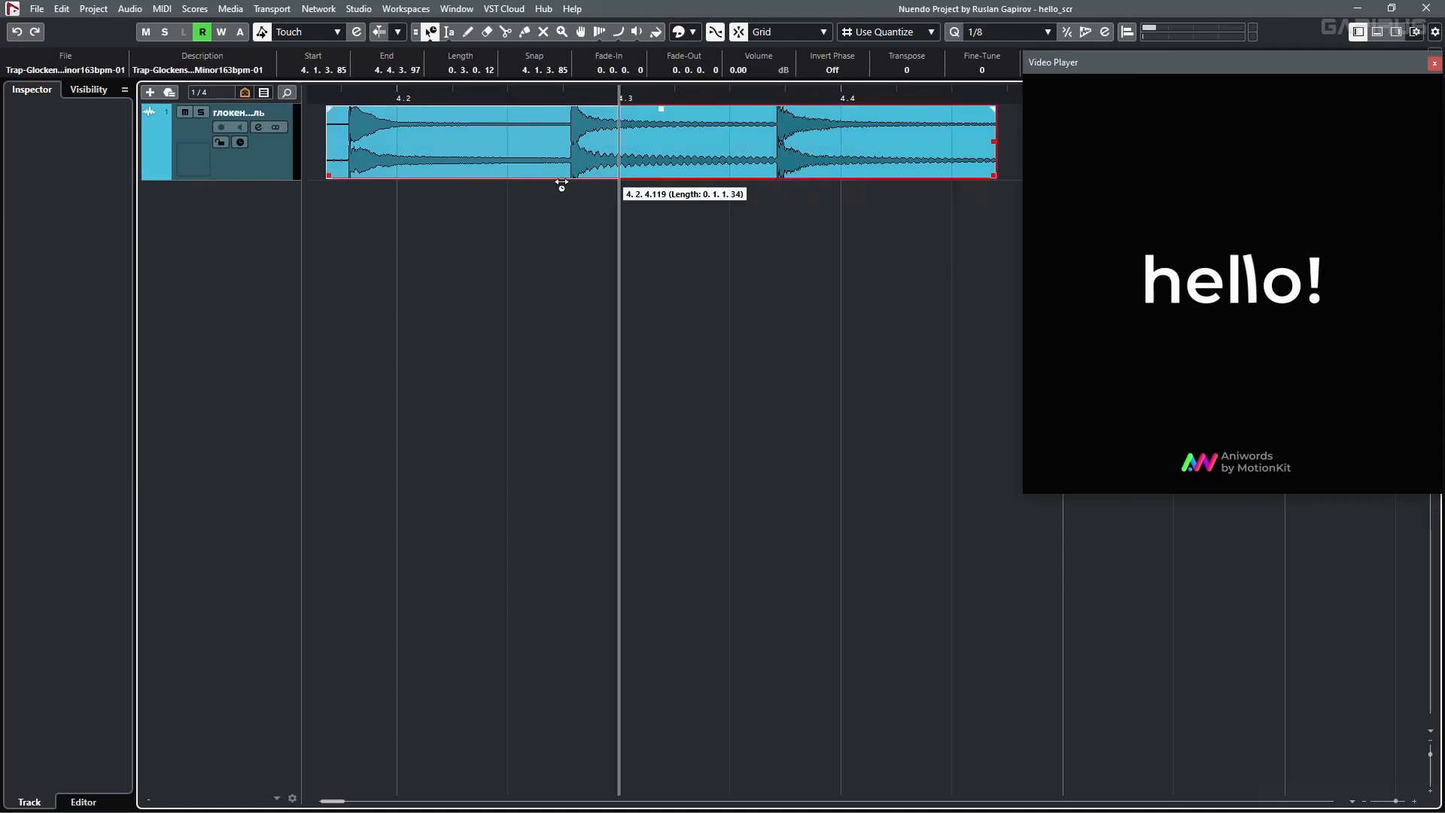
- Time-stretch the glockenspiel event down to a length of 0.0.1.35, duplicate it and play the result
drag(561, 183, 426, 184)
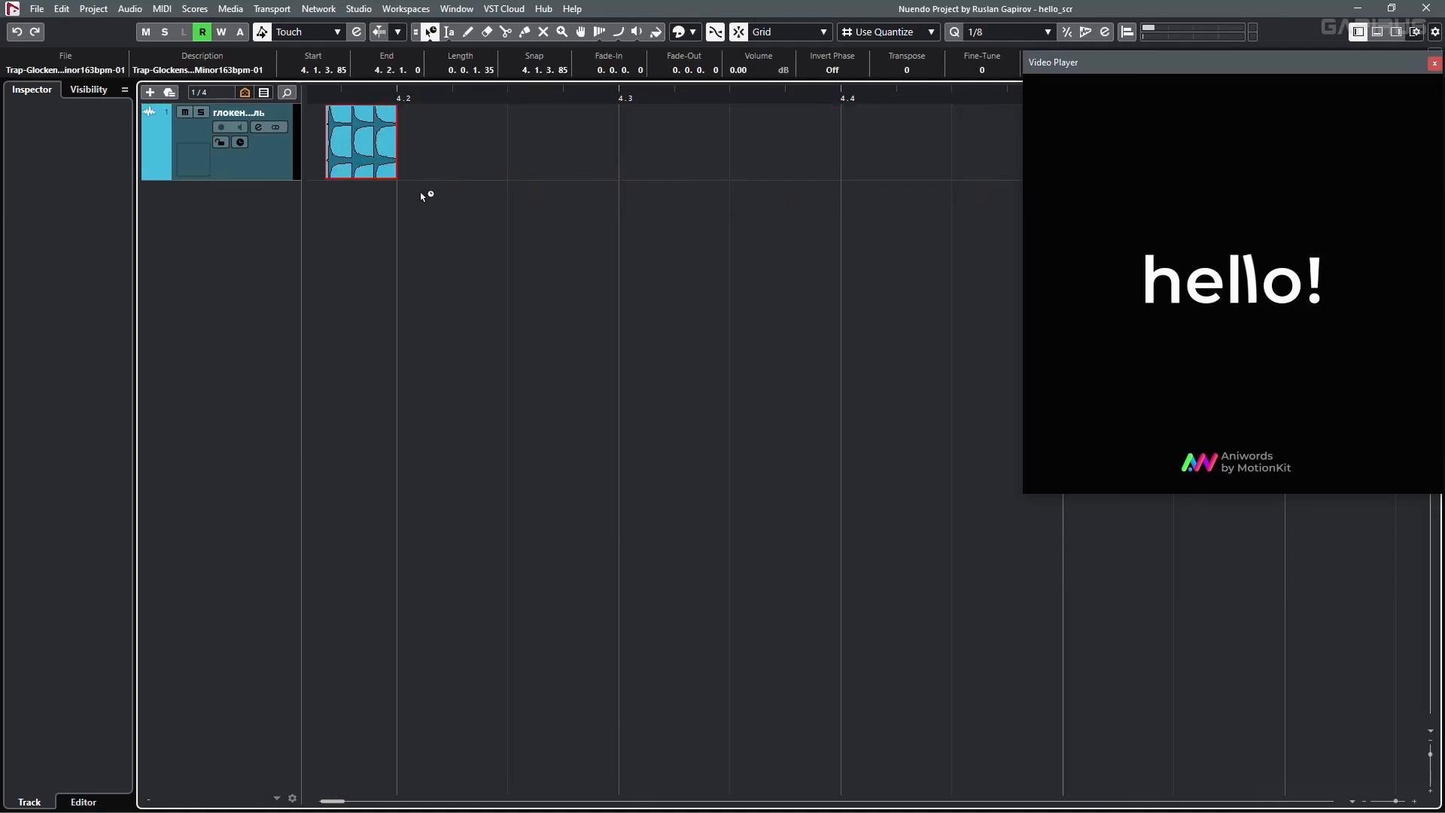
key(ctrl+d)
click(562, 183)
key(space)
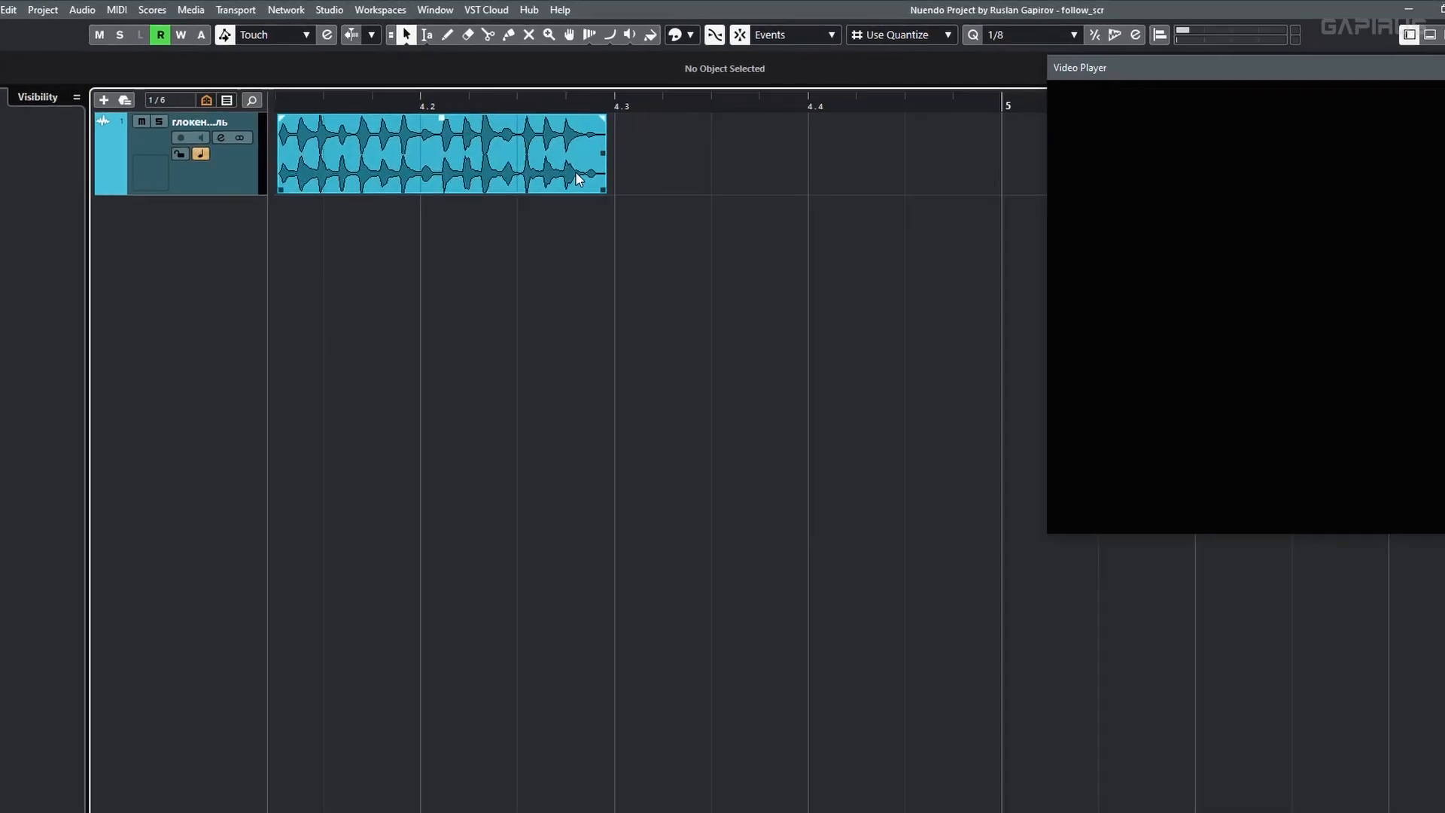
click(578, 178)
scroll(946, 96, down, 1)
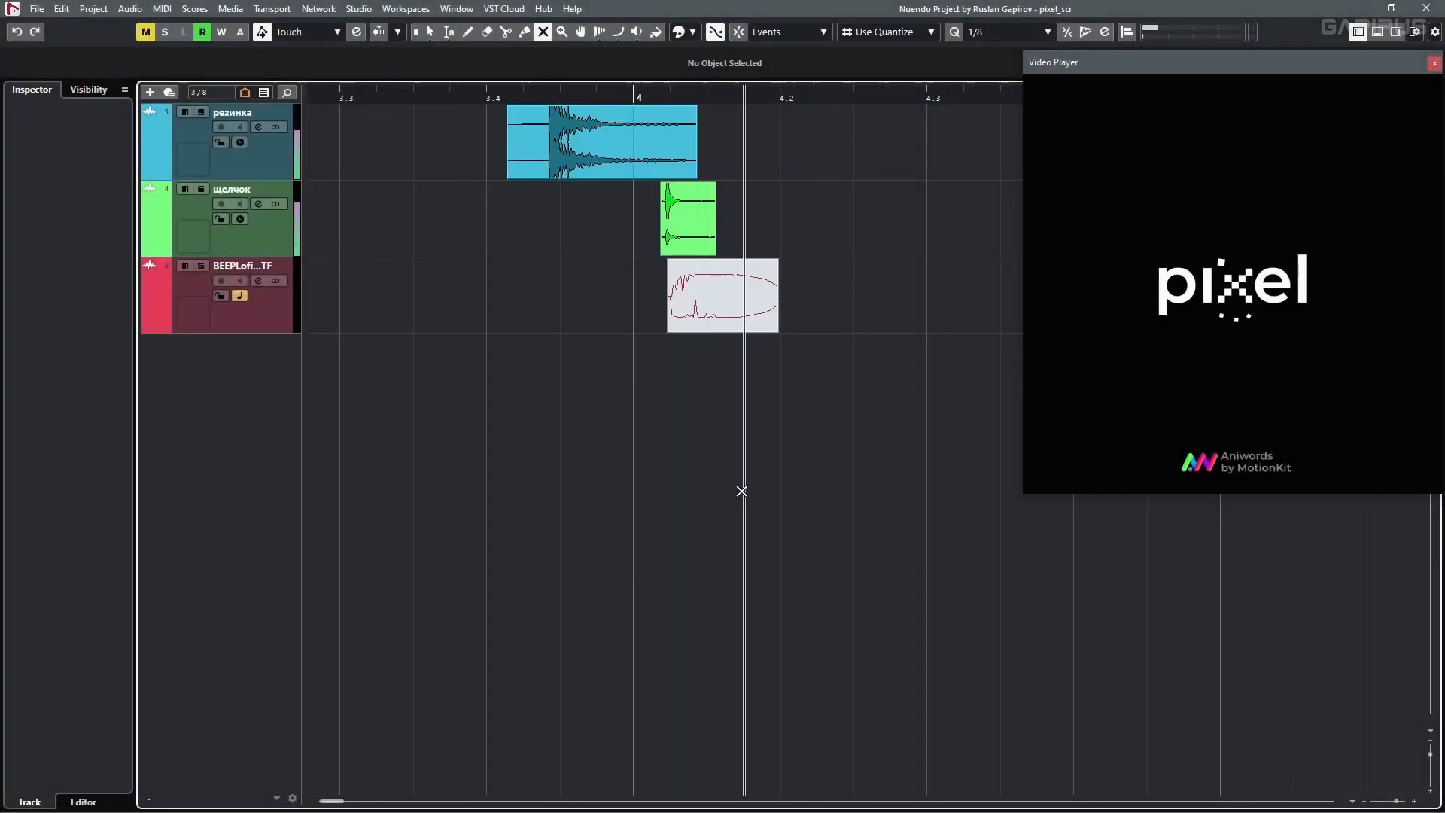
- Unmute the BEEP event in the pixel project and the UIAlert event in the wrong project
click(685, 319)
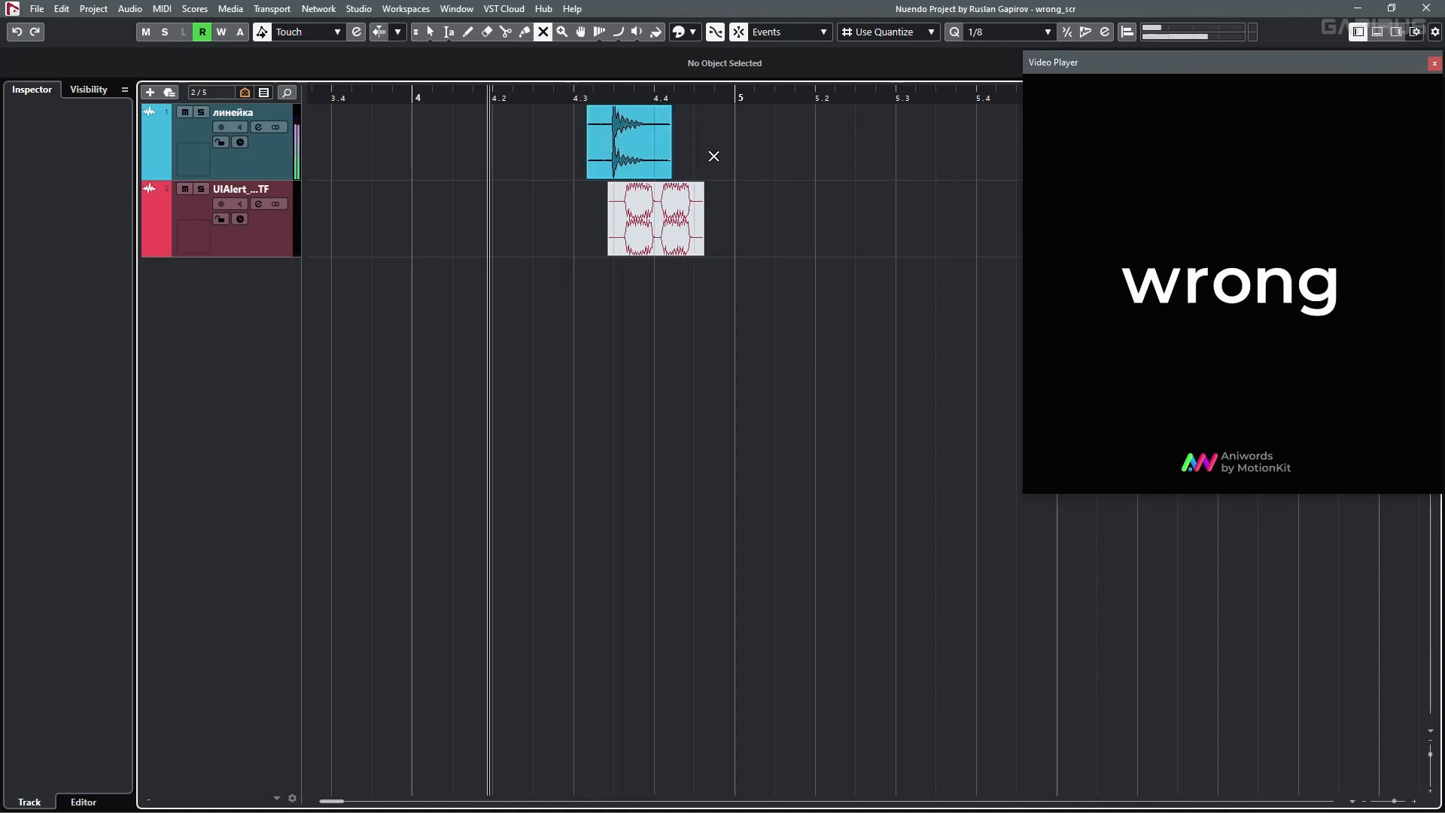
click(692, 214)
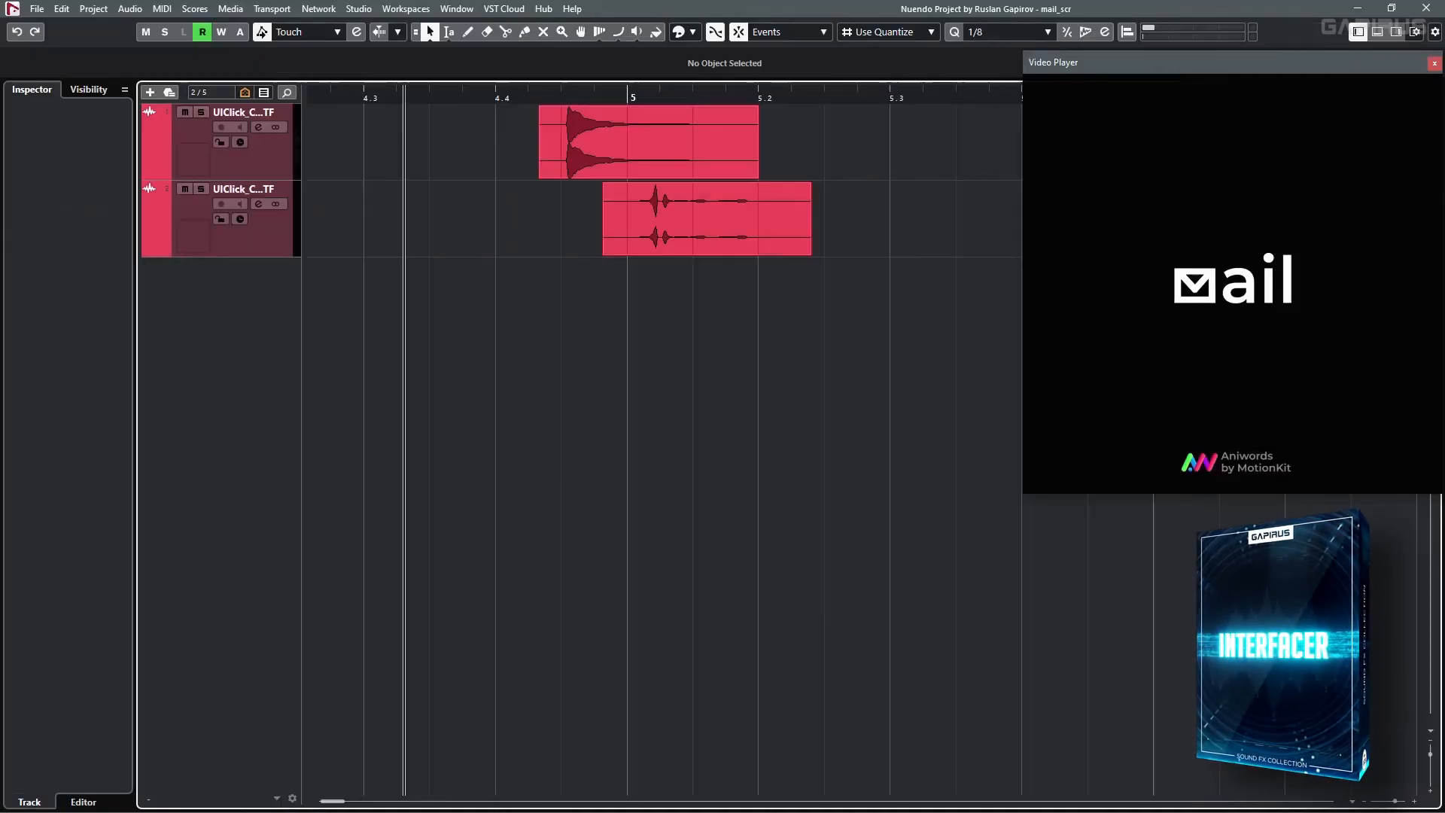
- Play the two UIClick events in the mail project and hide the MixConsole in the friends project
key(space)
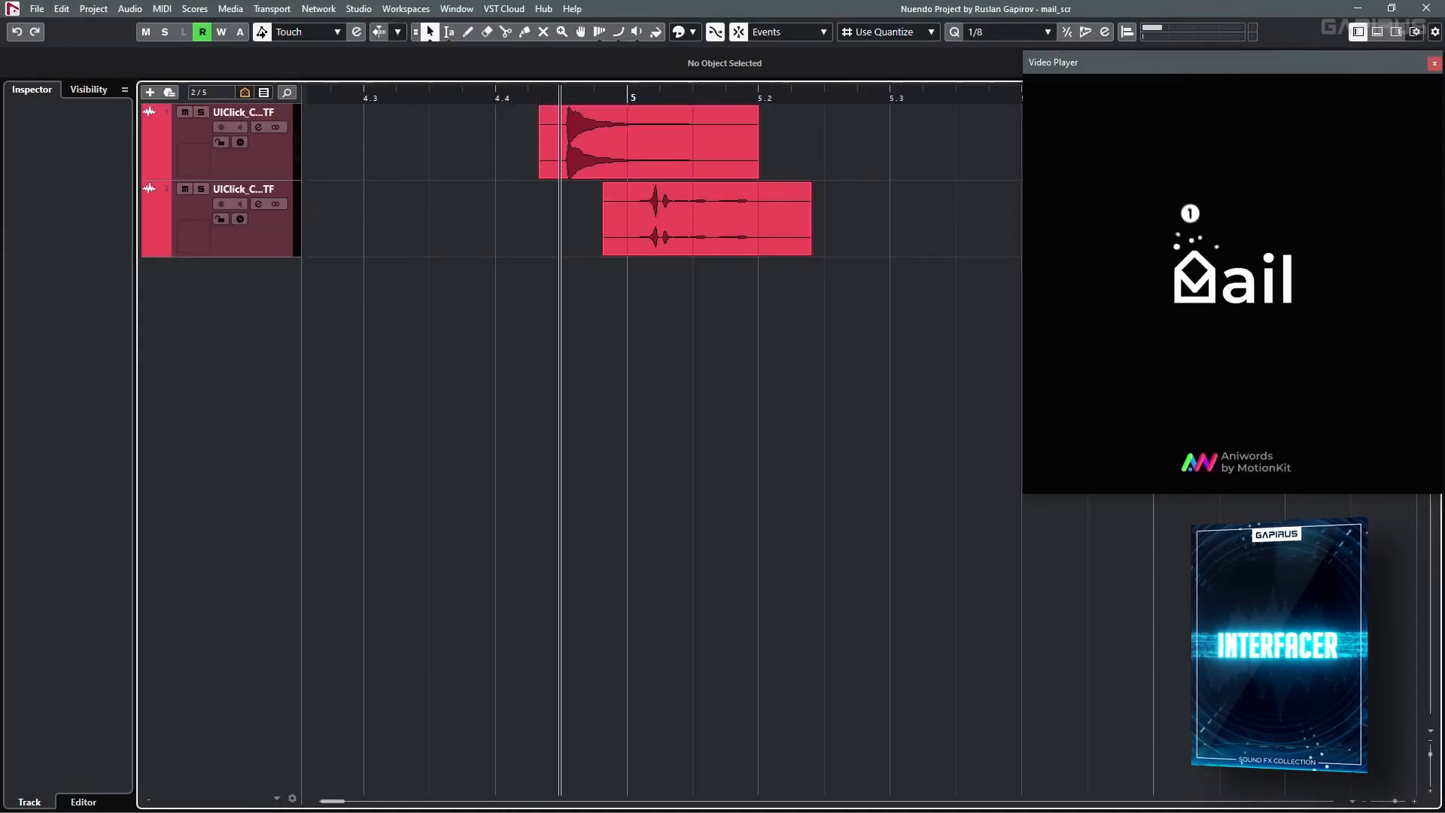
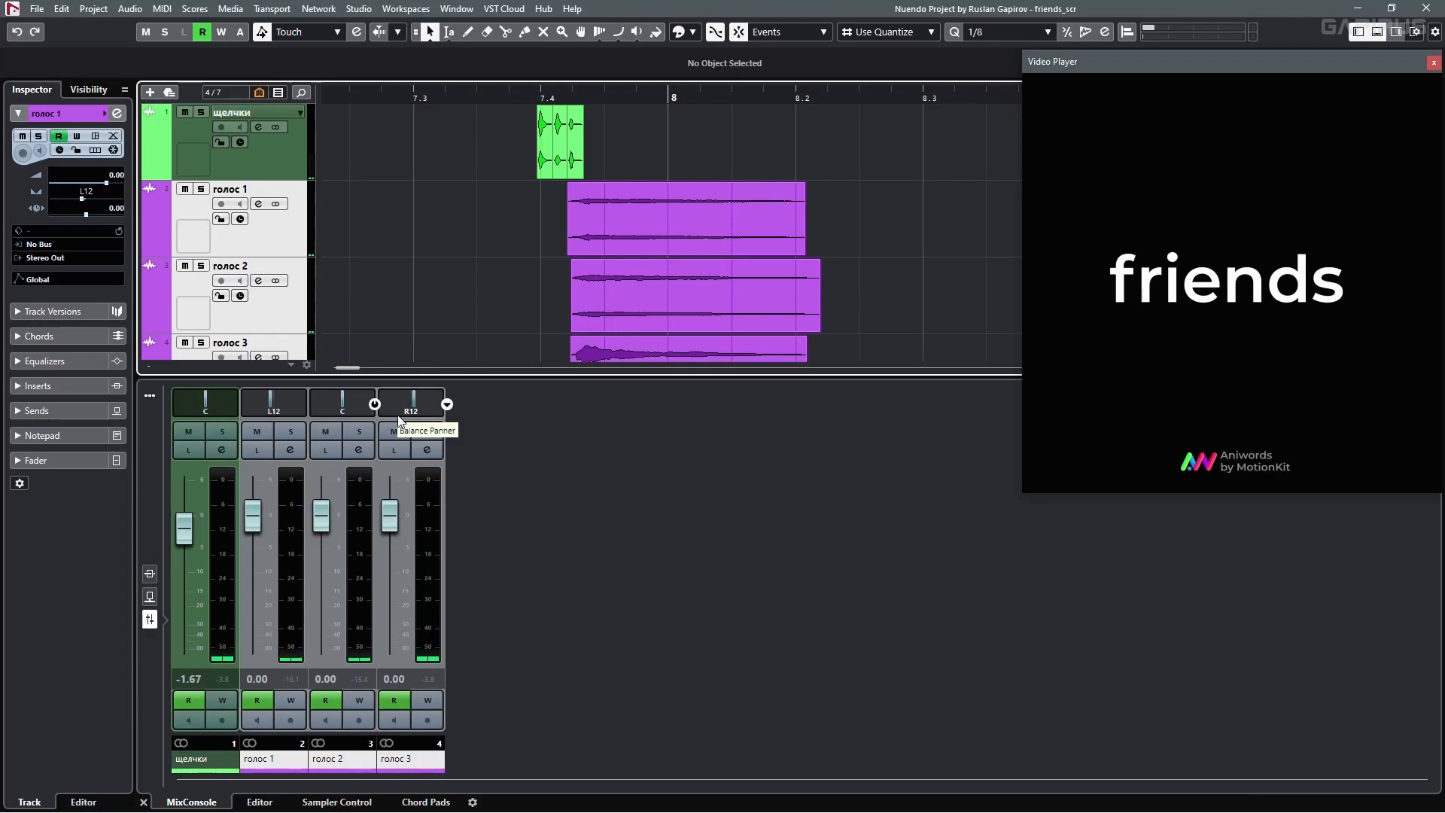
click(1377, 33)
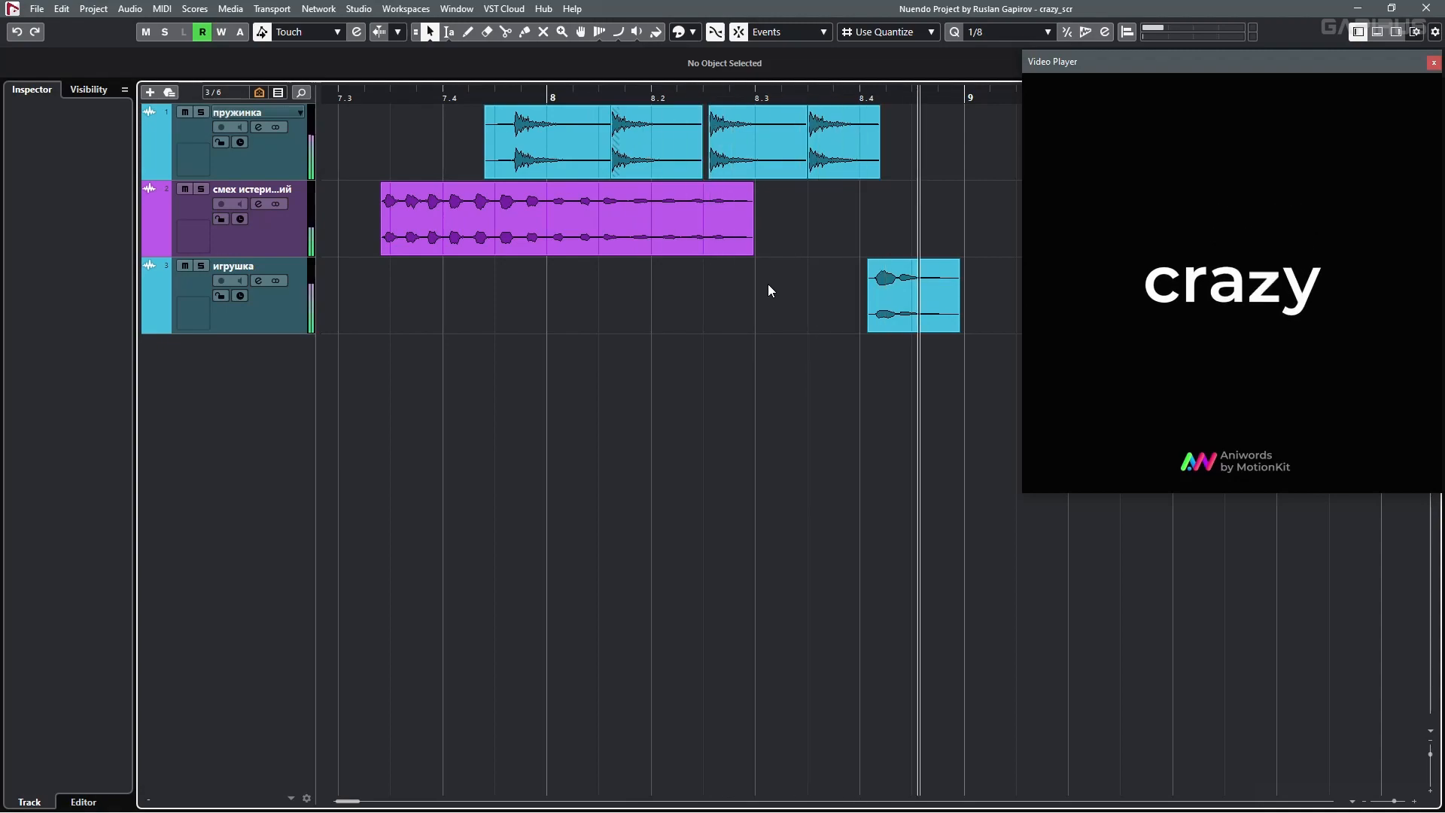
- Mute the пружинка and смех истерический events and play the игрушка event from just before its start
key(space)
key(7)
drag(838, 298, 499, 113)
click(843, 95)
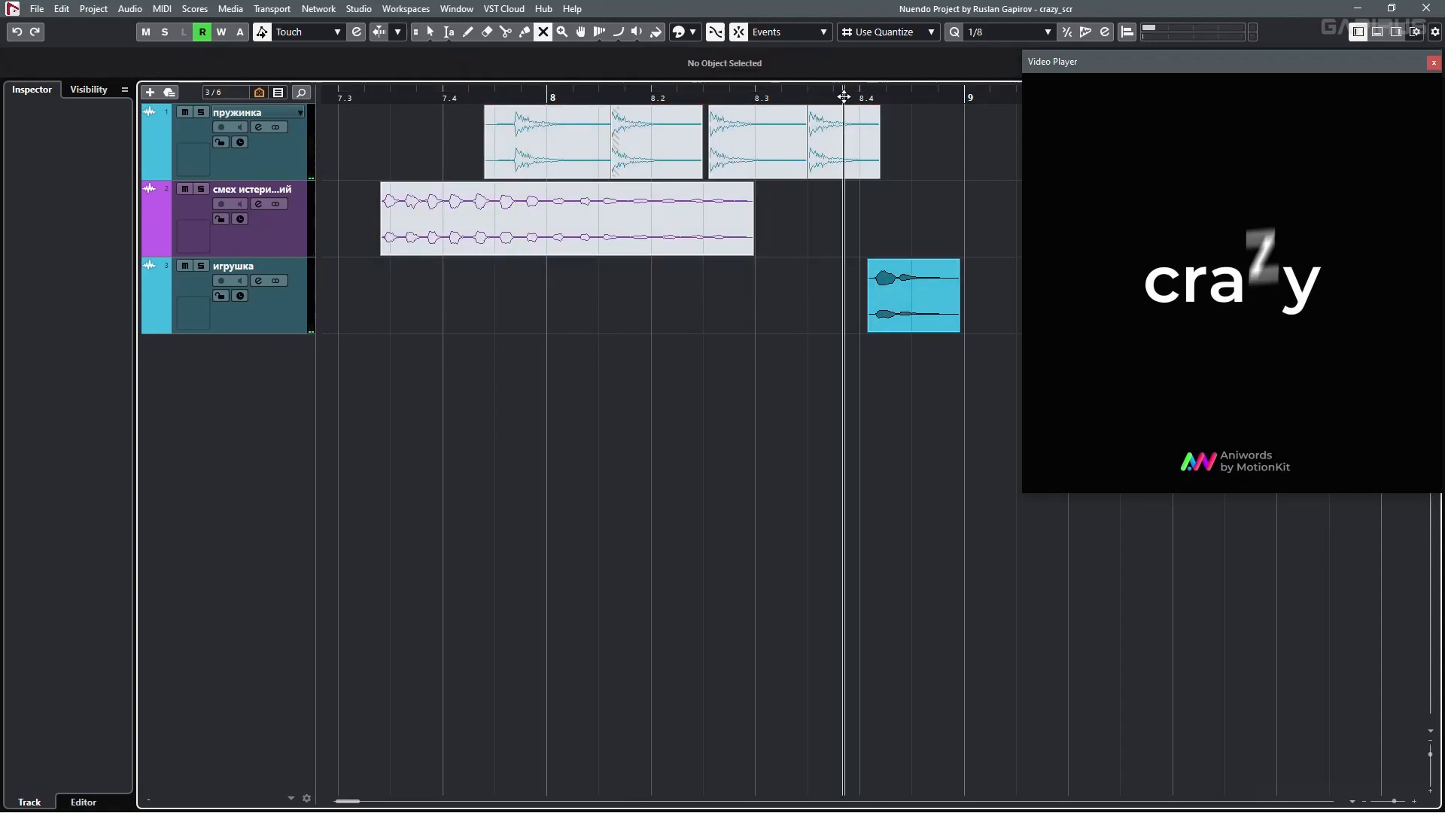
key(space)
key(space)
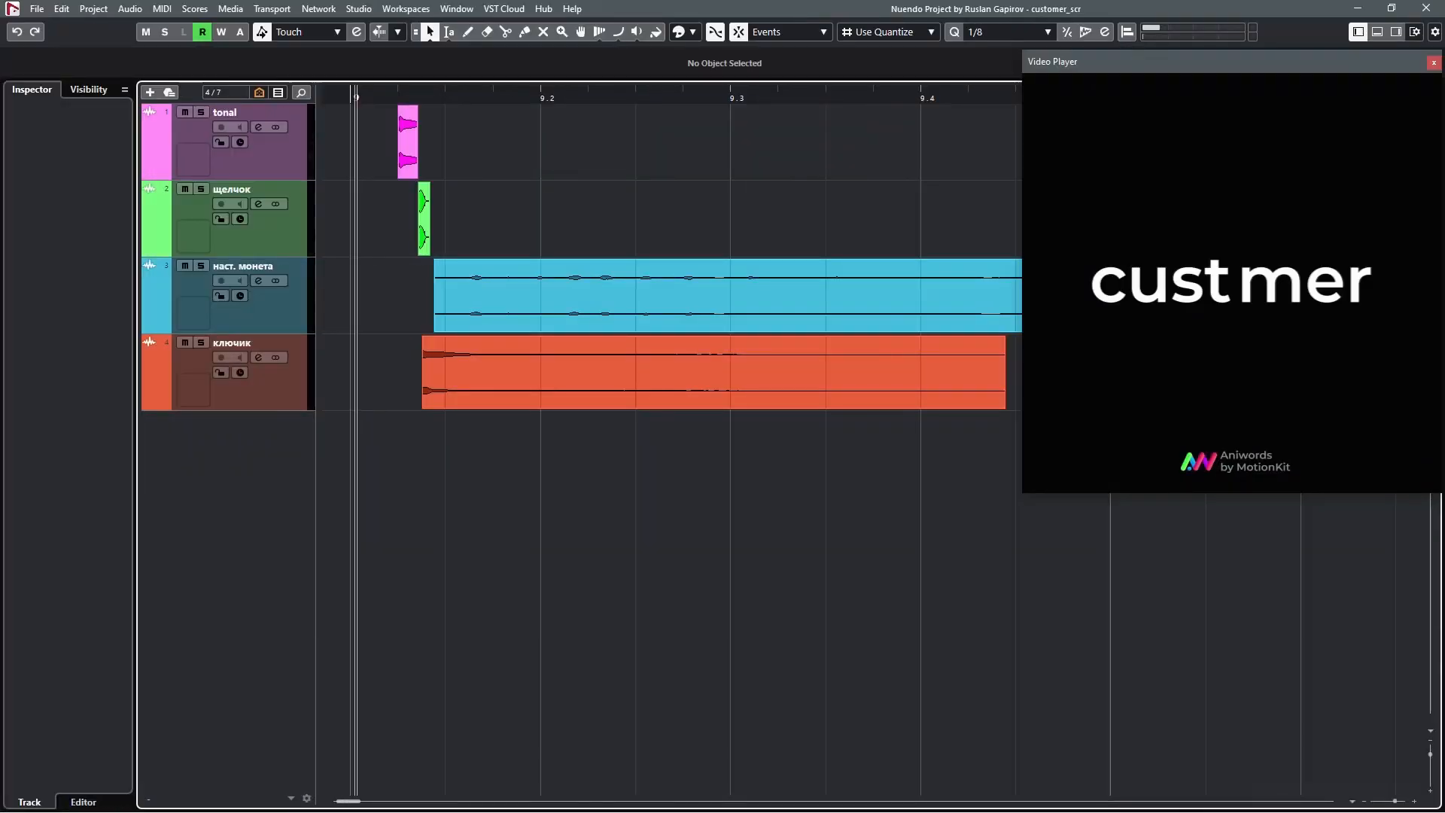
- Play all layers of the customer project and isolate the tonal event by muting the other three
key(space)
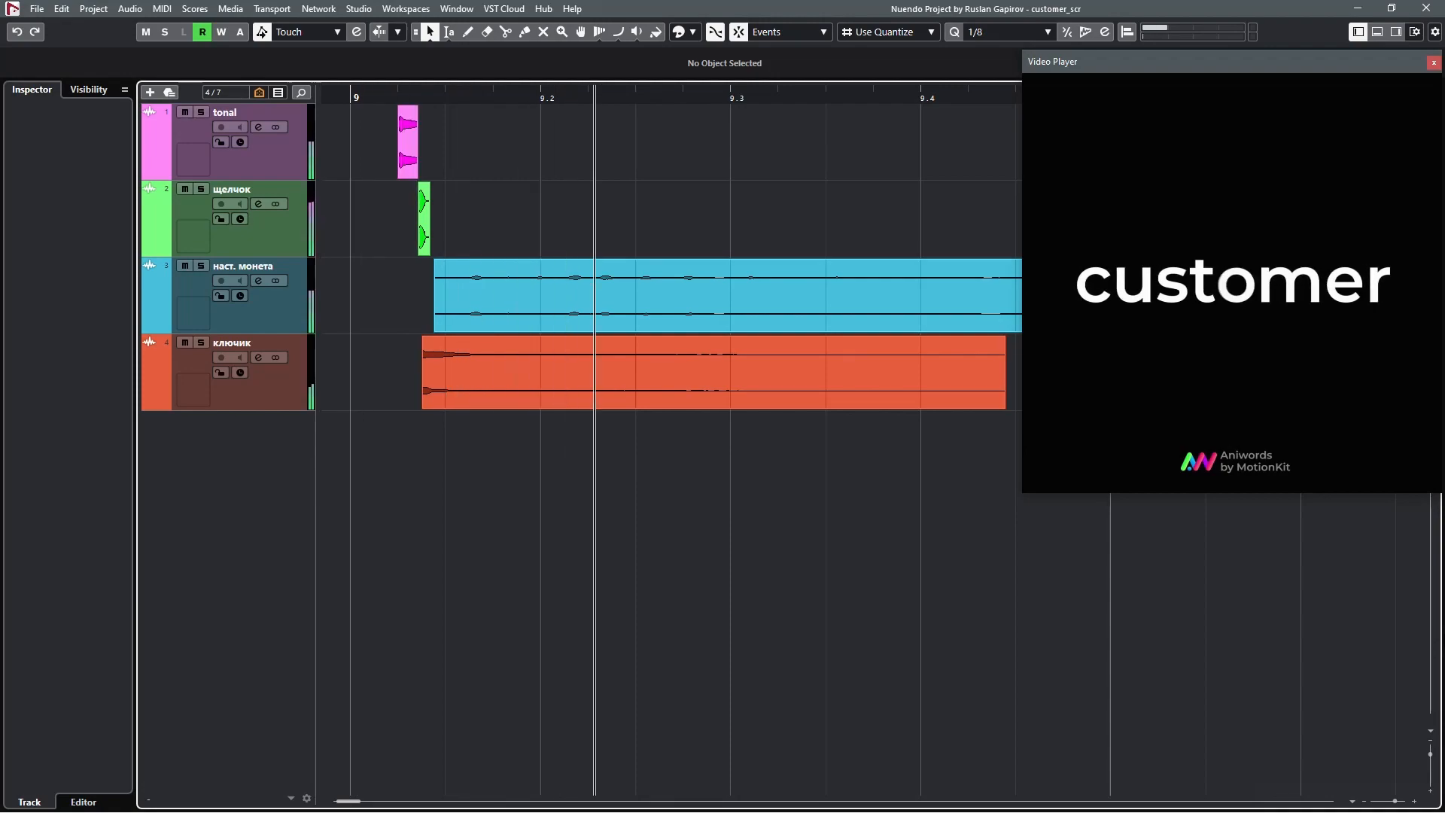
key(space)
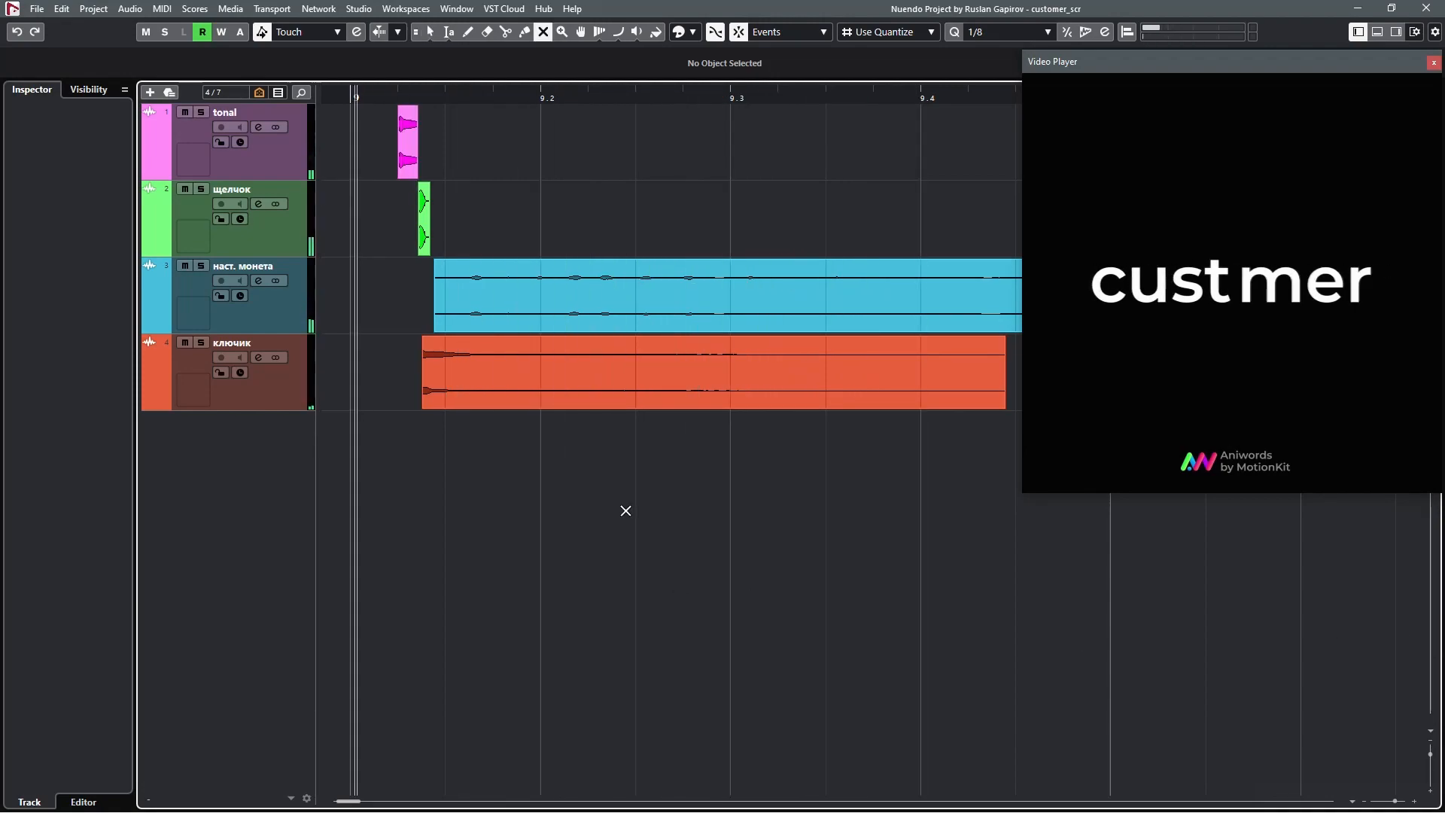
drag(414, 233, 416, 235)
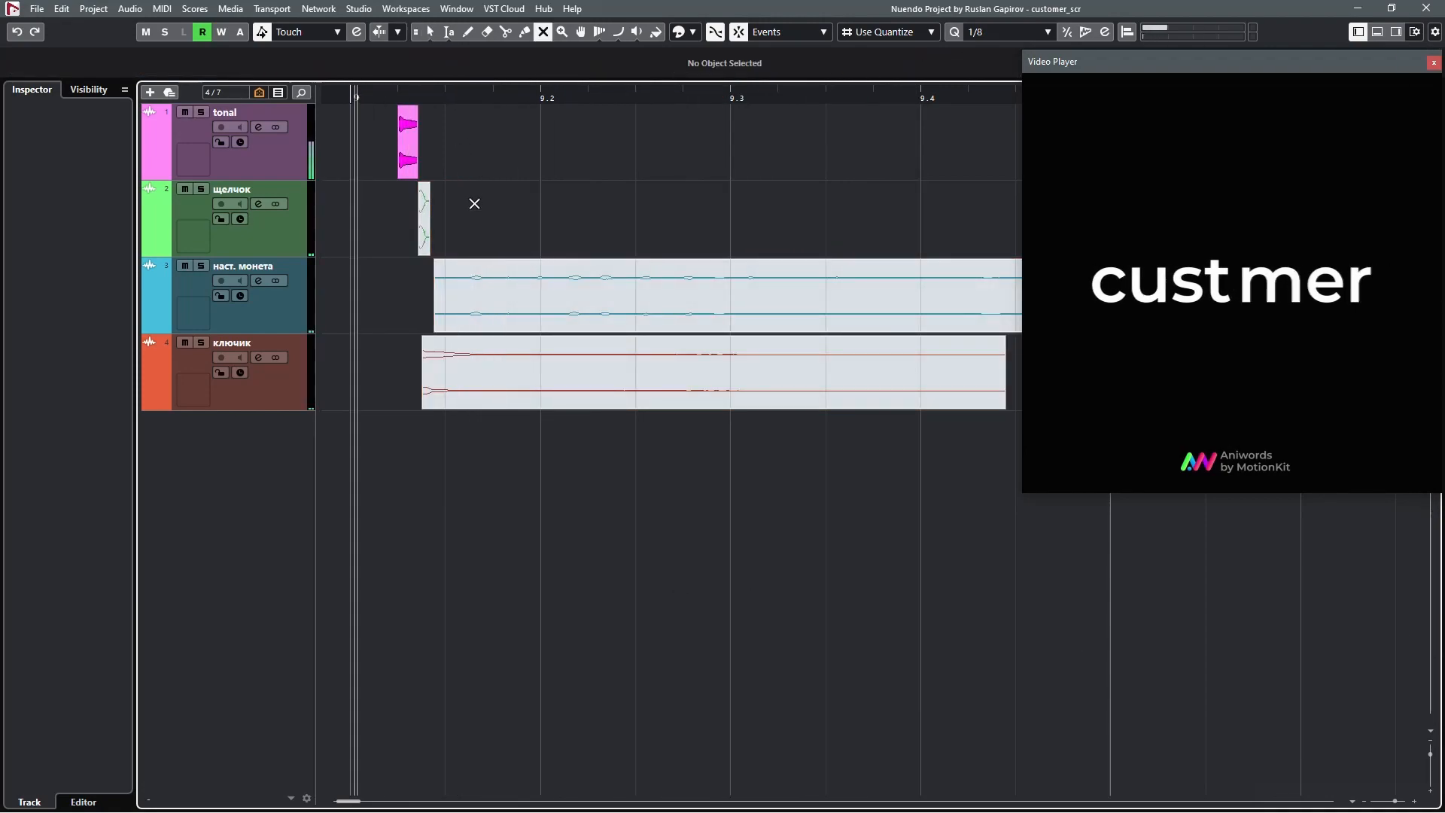
- Mute the tonal event, unmute the щелчок event and play it on its own
drag(375, 151, 372, 149)
key(space)
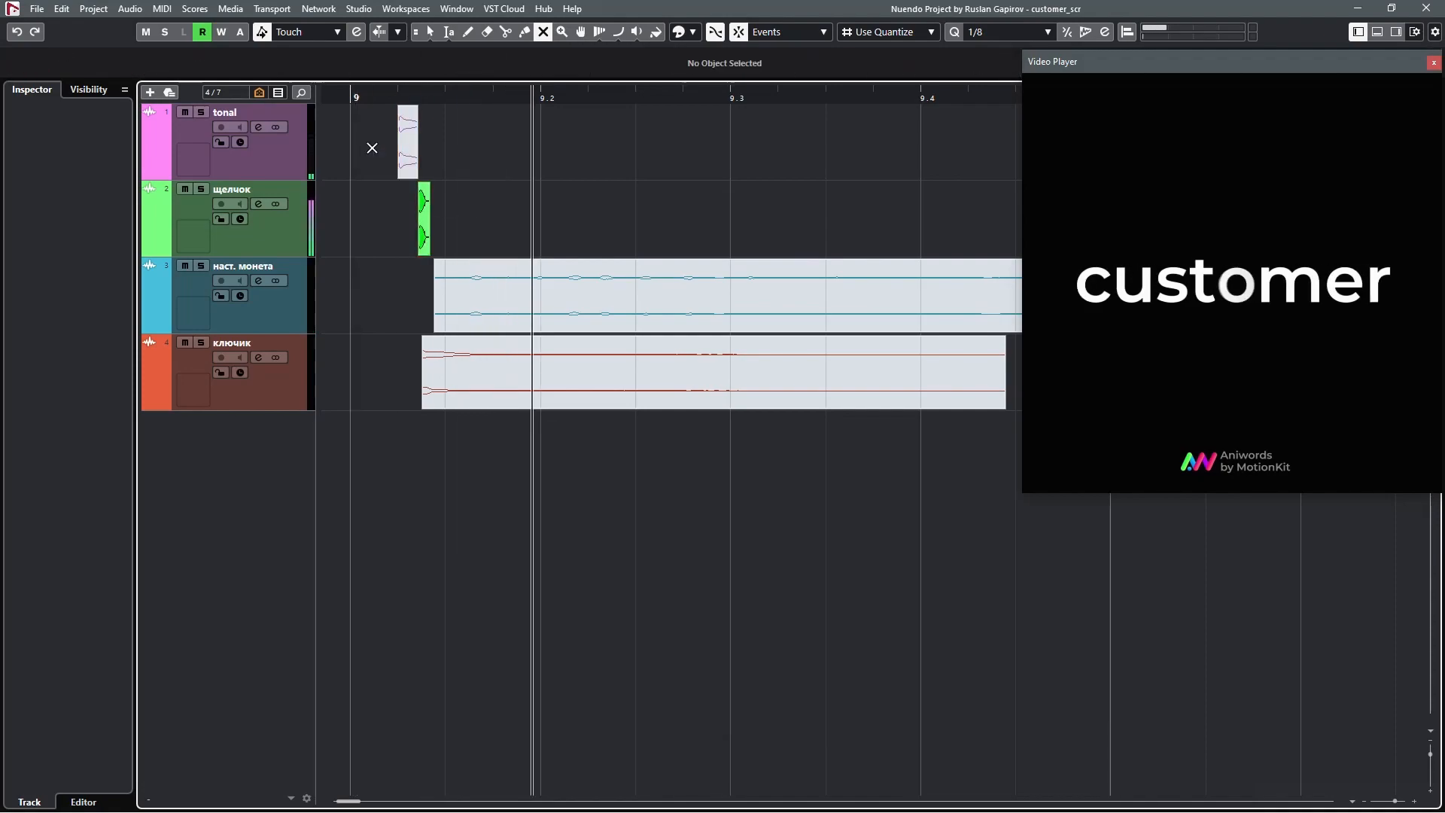
key(space)
key(space)
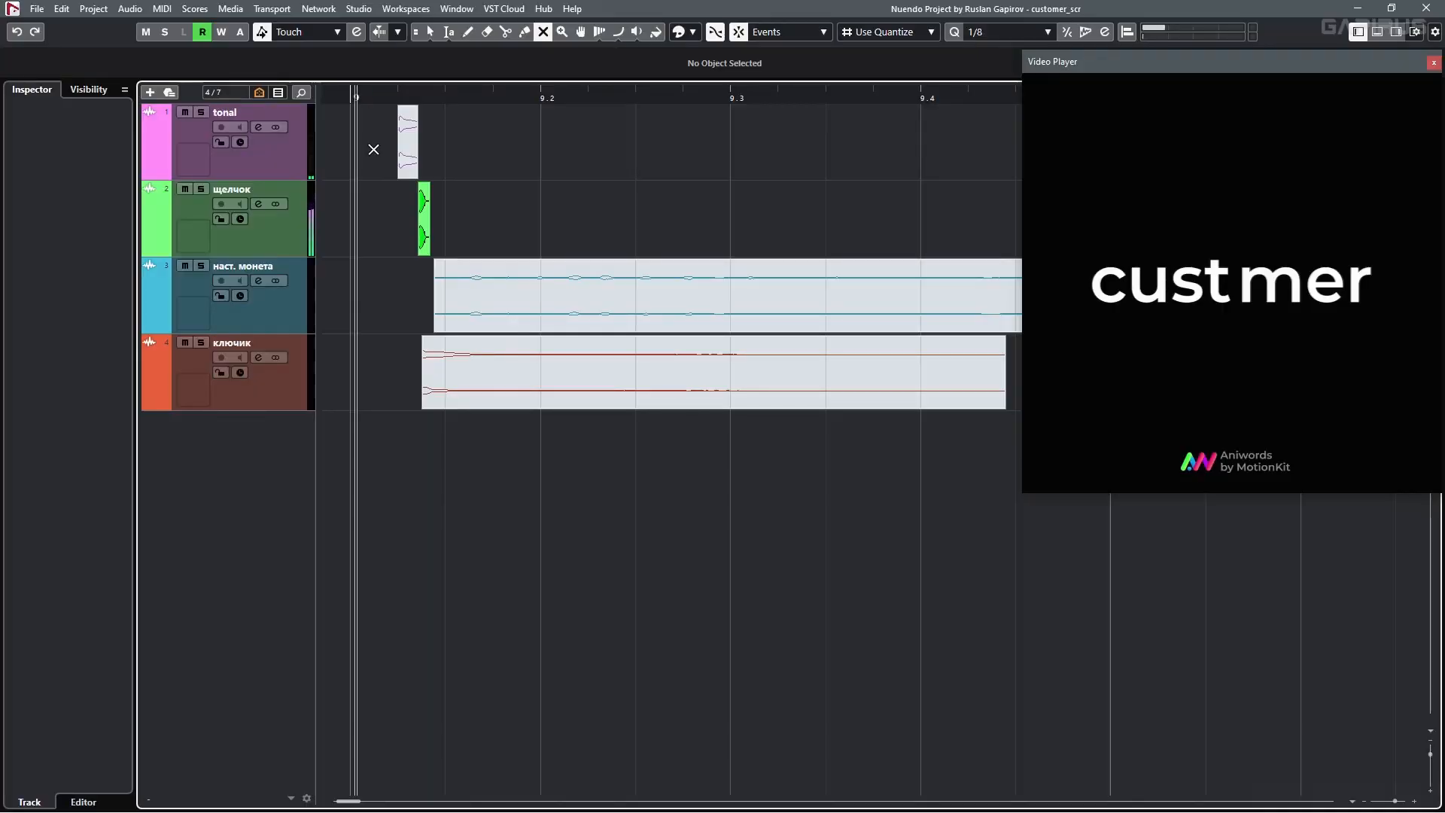
- Mute the щелчок event, unmute the наст. монета event and play it on its own
drag(371, 146, 436, 287)
key(space)
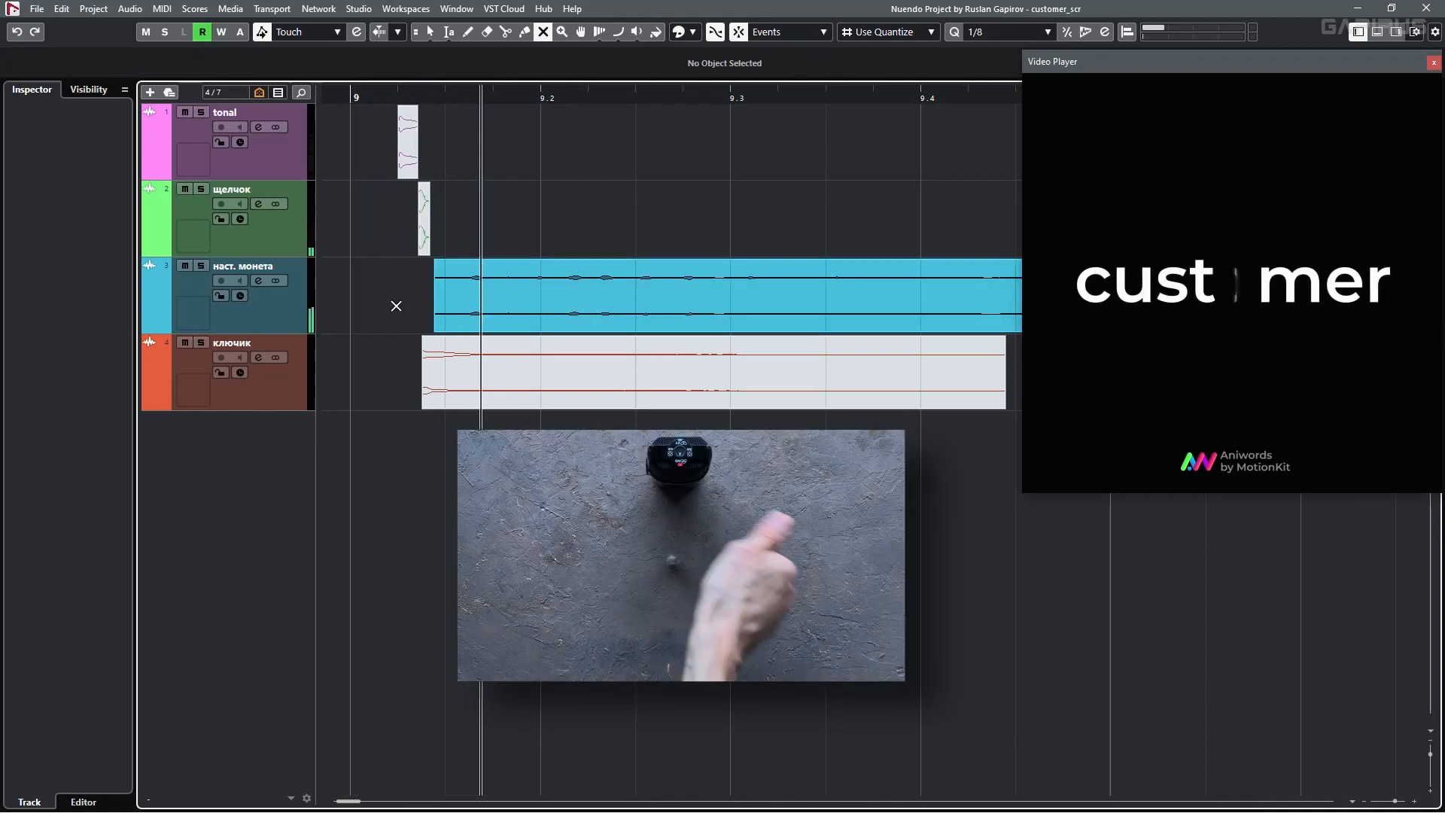
key(space)
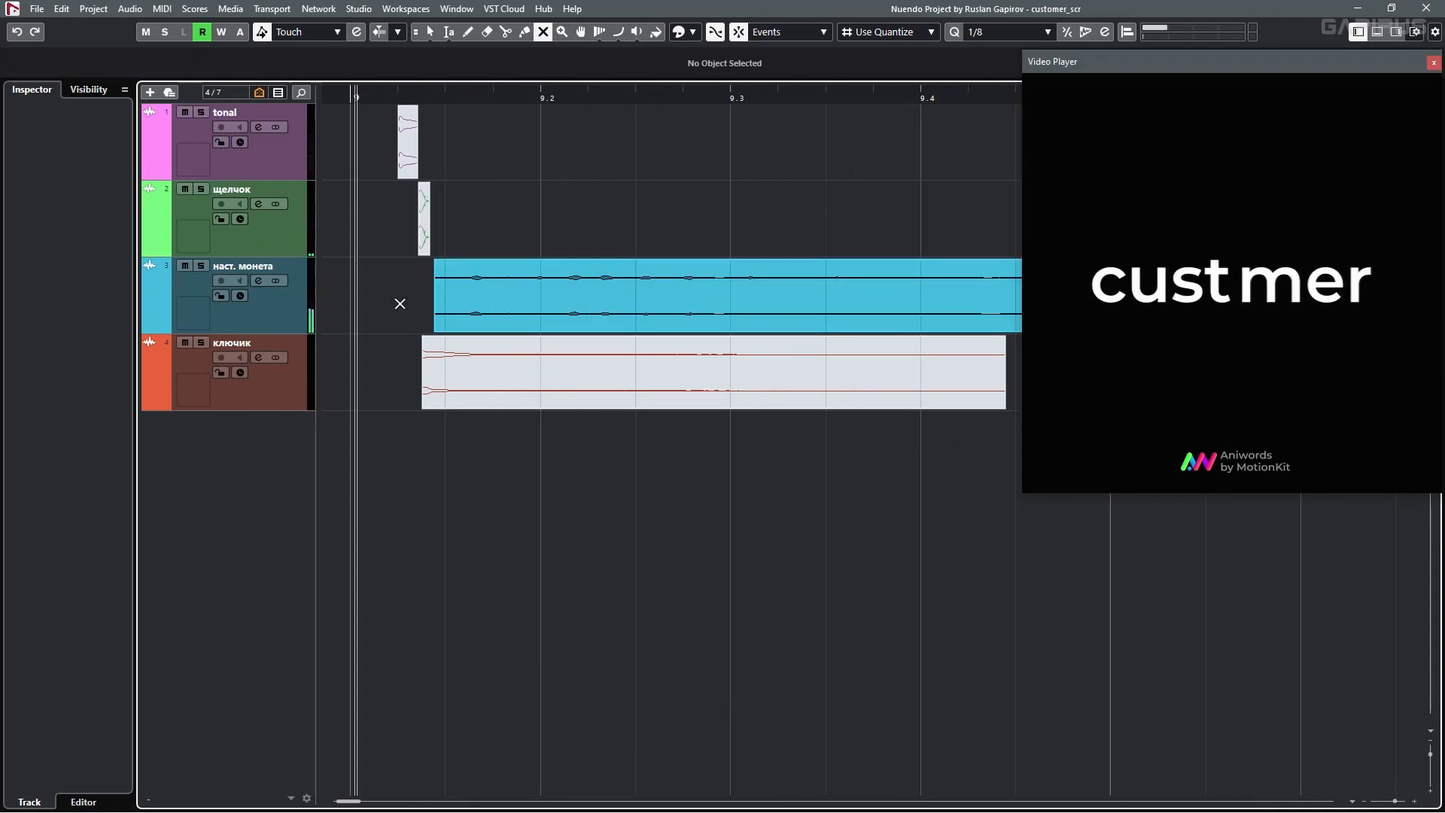
- Mute the наст. монета event, unmute the ключик event and play it with its track selected
click(397, 305)
click(441, 362)
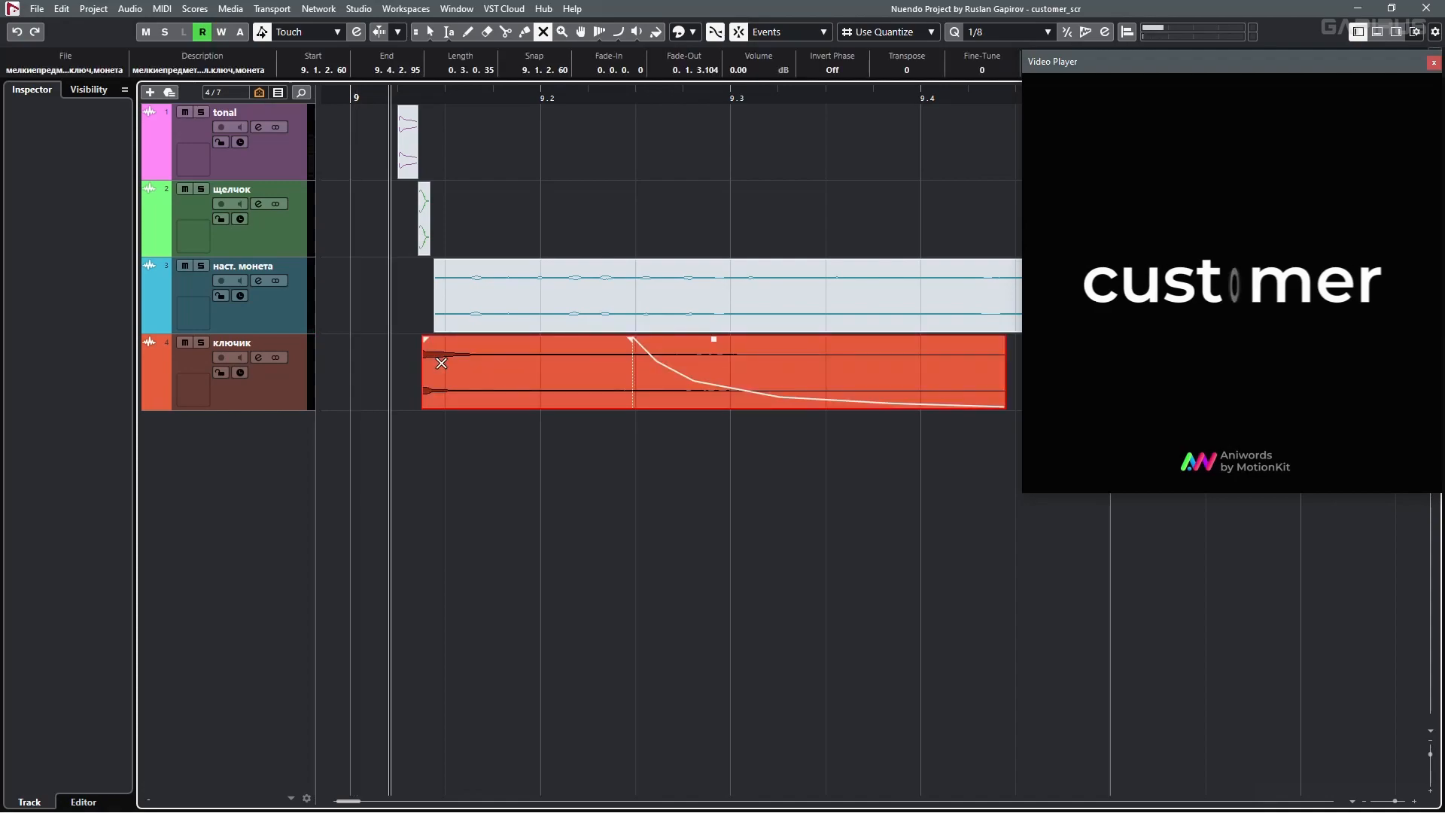
click(297, 405)
key(space)
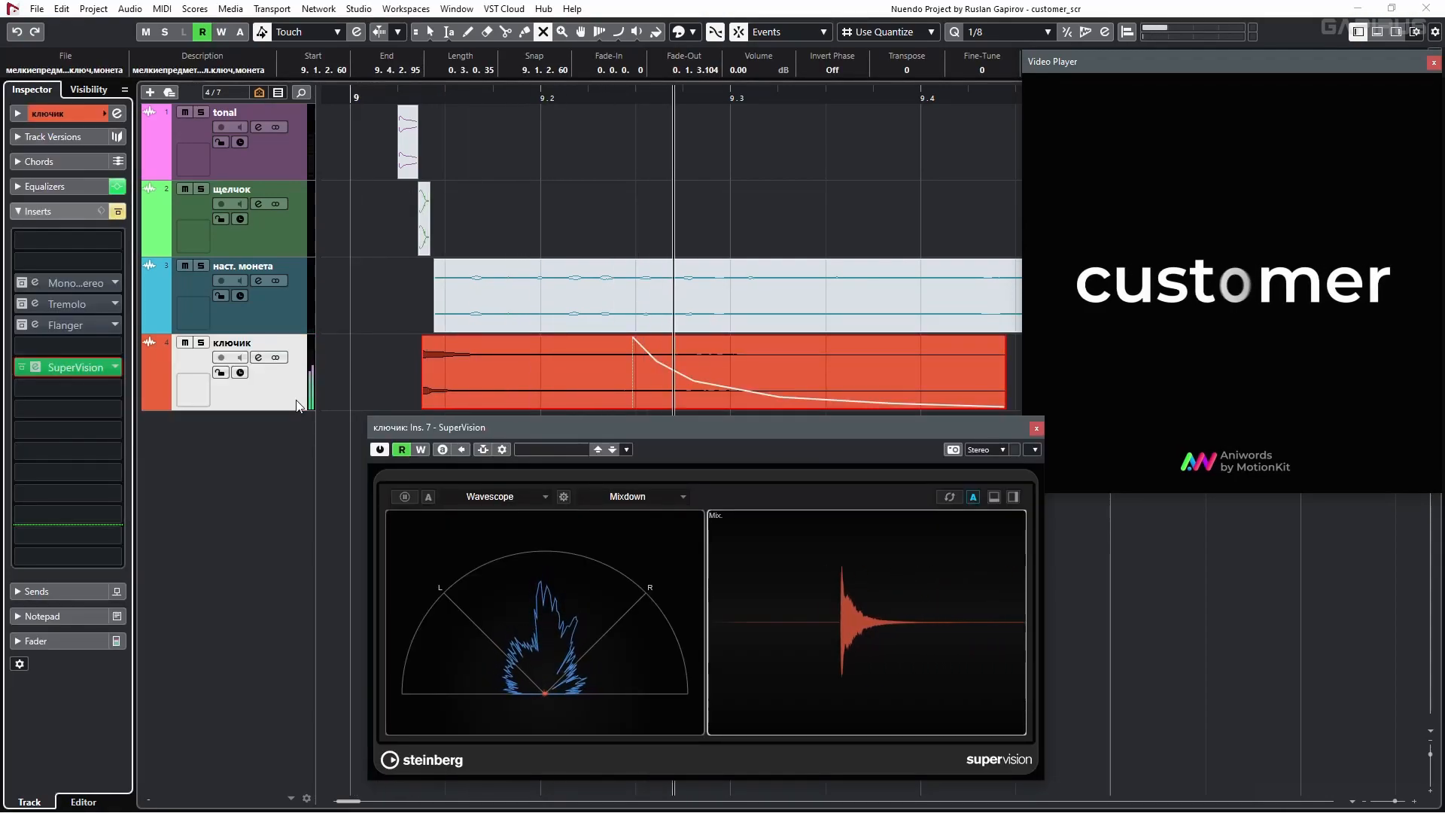
- Activate the mono-to-stereo, Tremolo and Flanger inserts on the ключик track one after another during playback
click(20, 286)
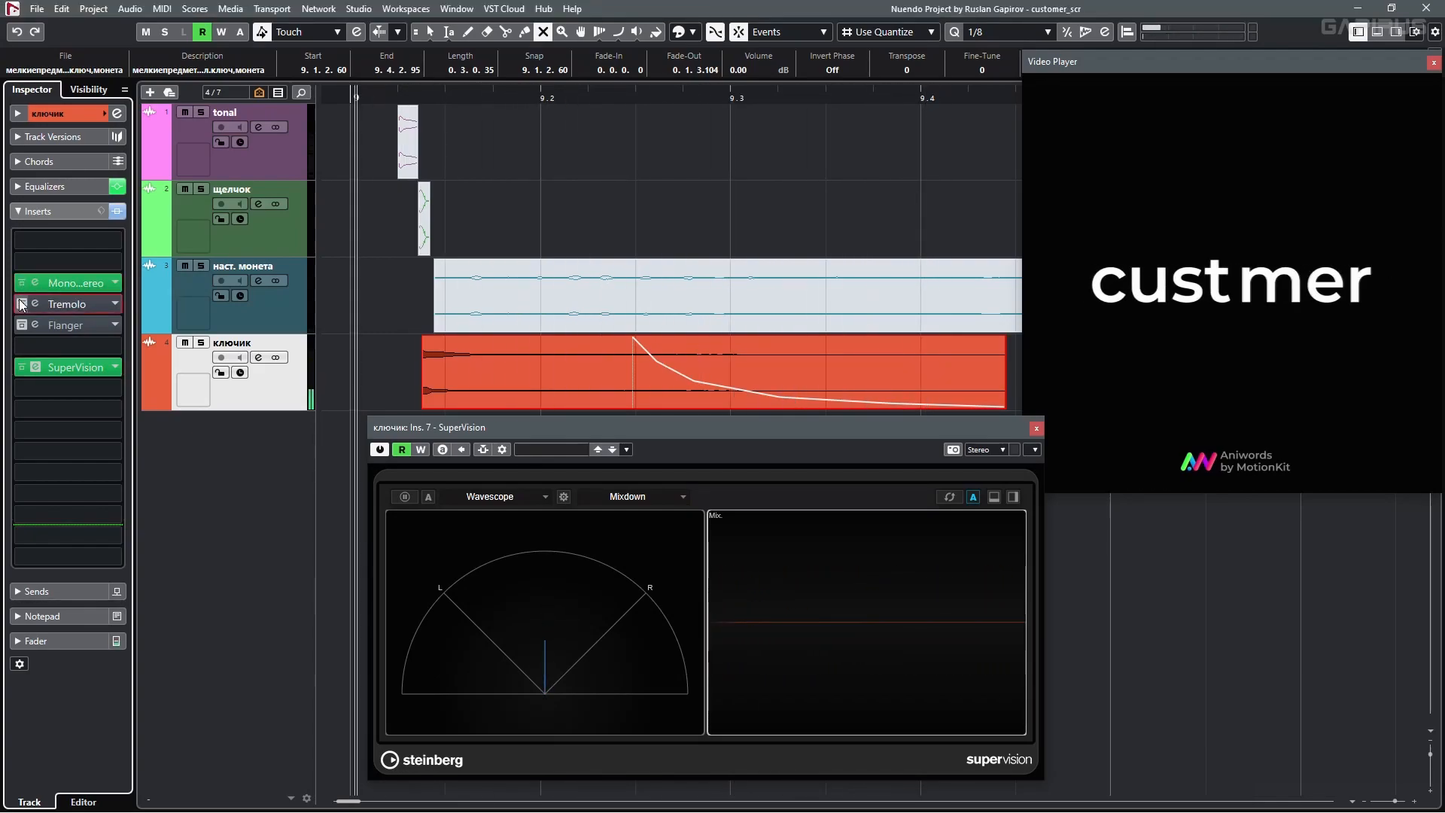
click(21, 304)
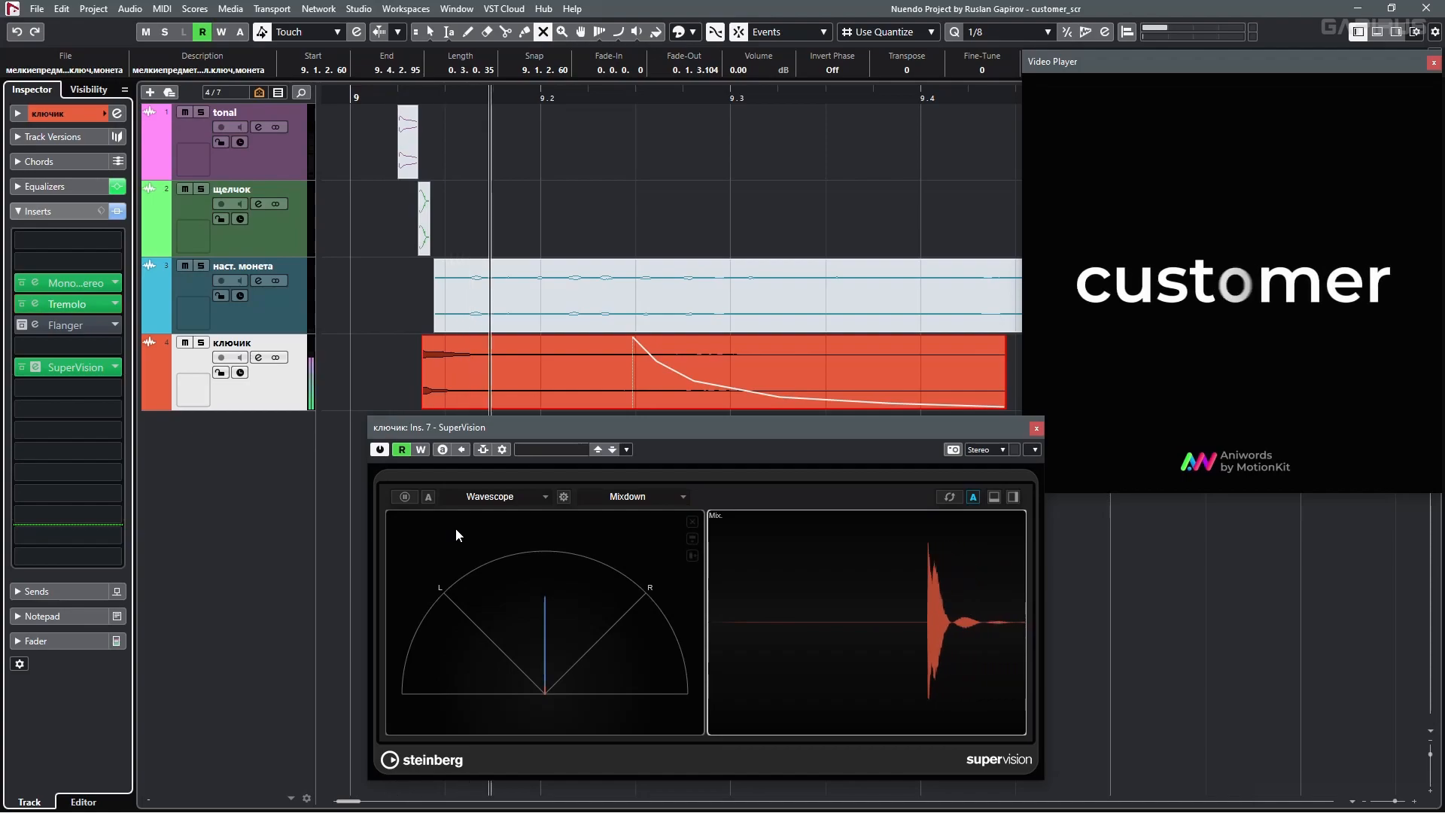
click(21, 326)
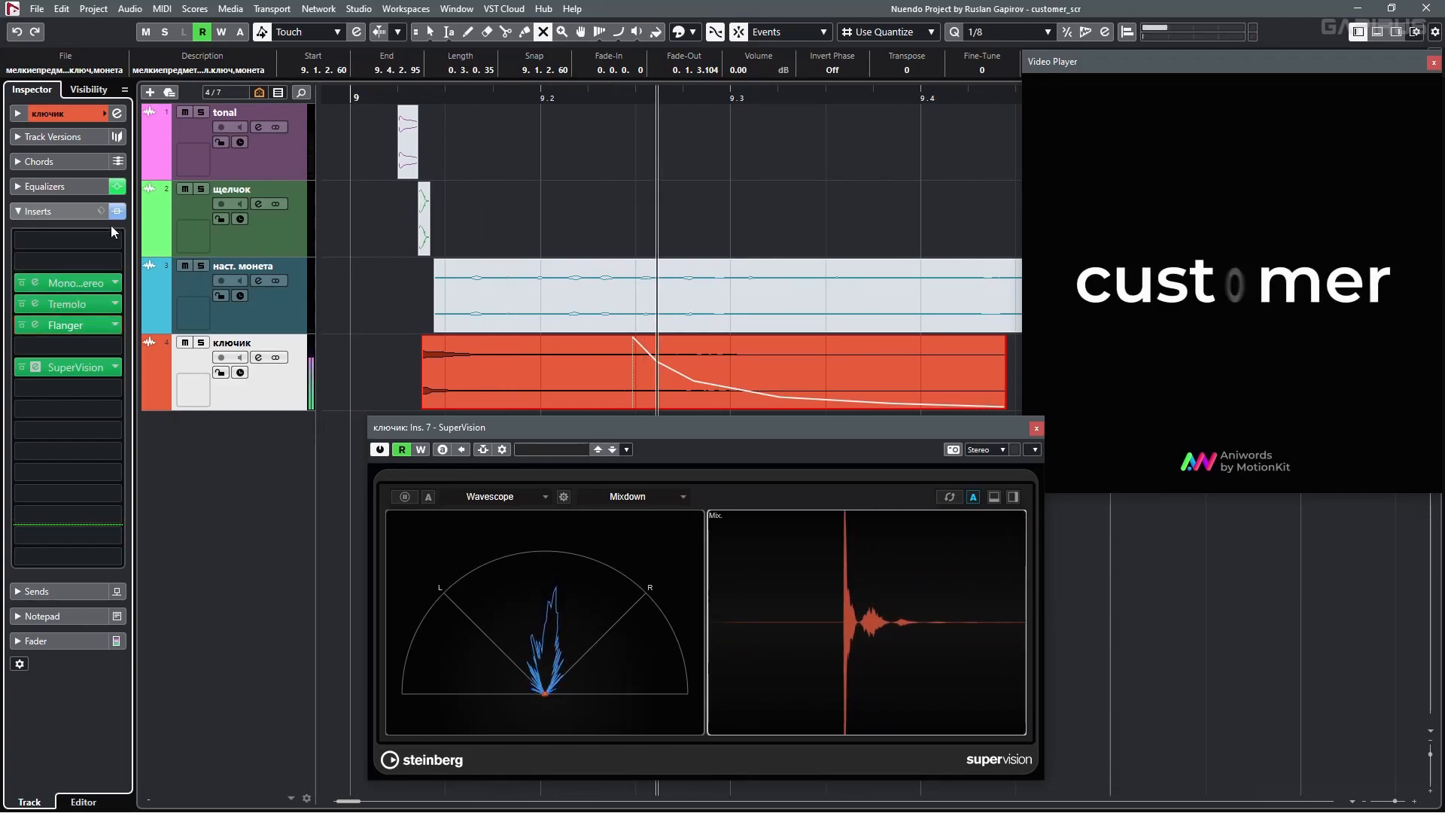
- Unmute the tonal, щелчок and наст. монета events and play the full customer sound
drag(368, 161, 449, 280)
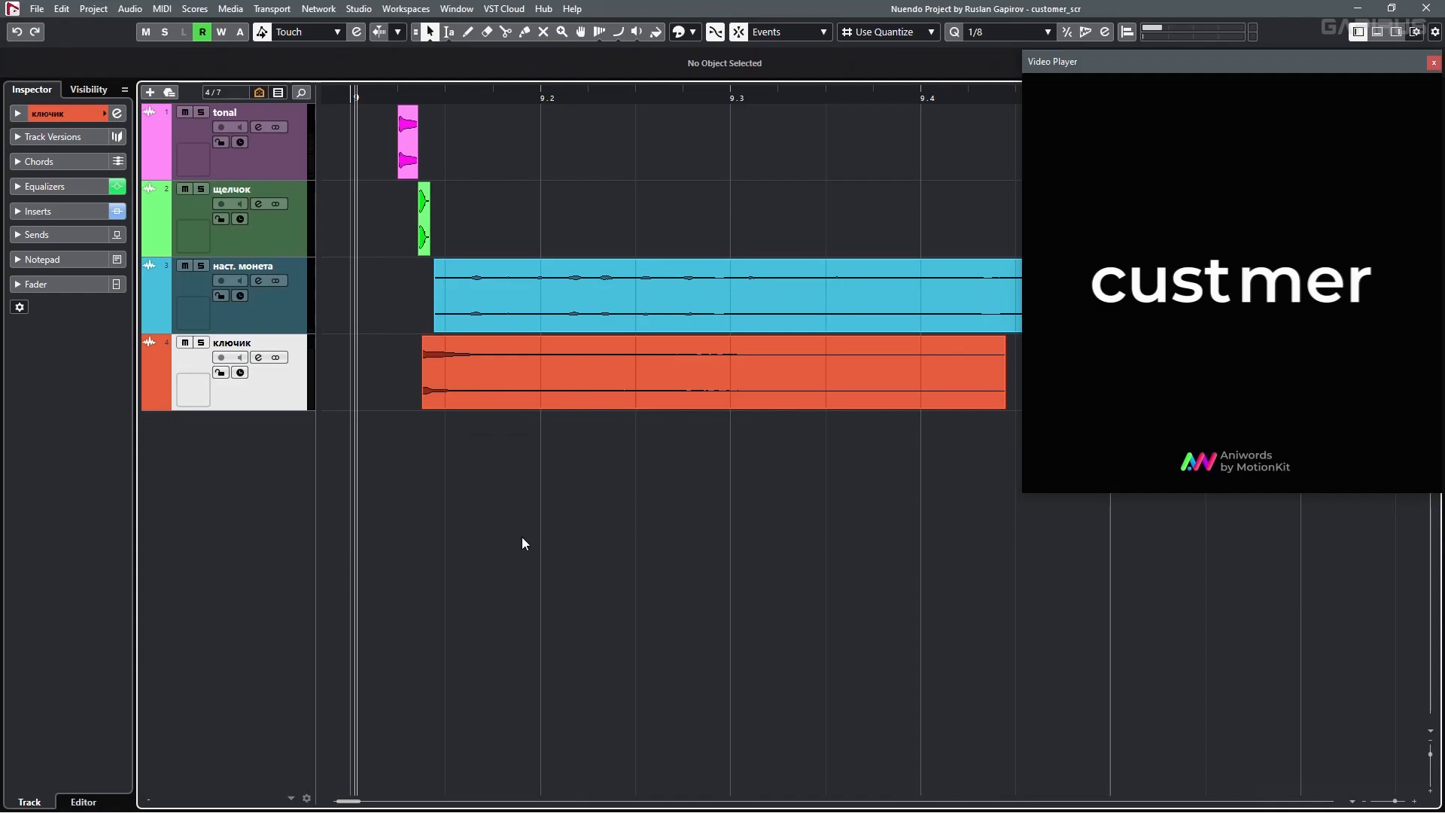
key(space)
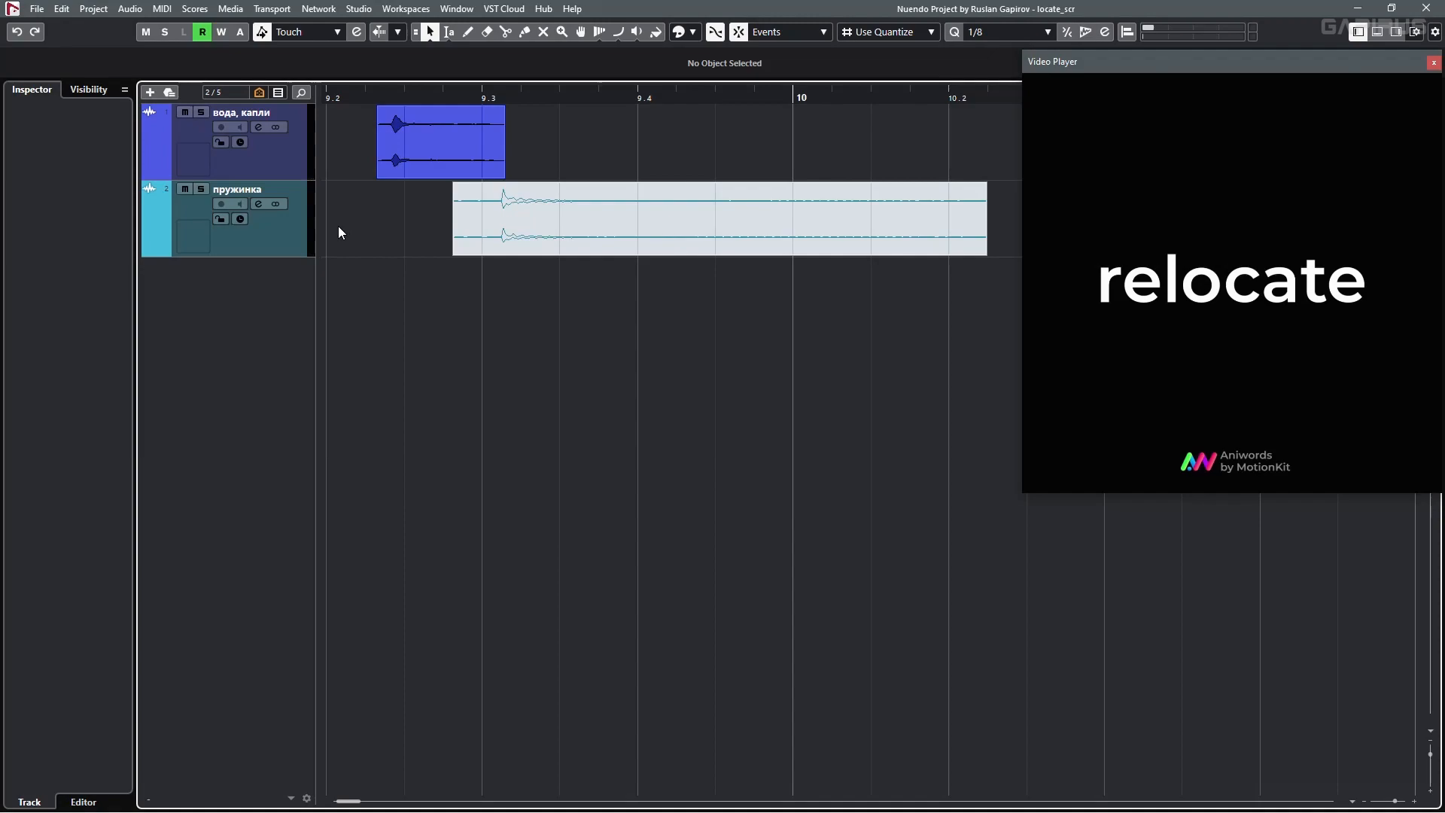
- Activate the Flanger insert on the вода, капли track, view its settings and close them
click(342, 160)
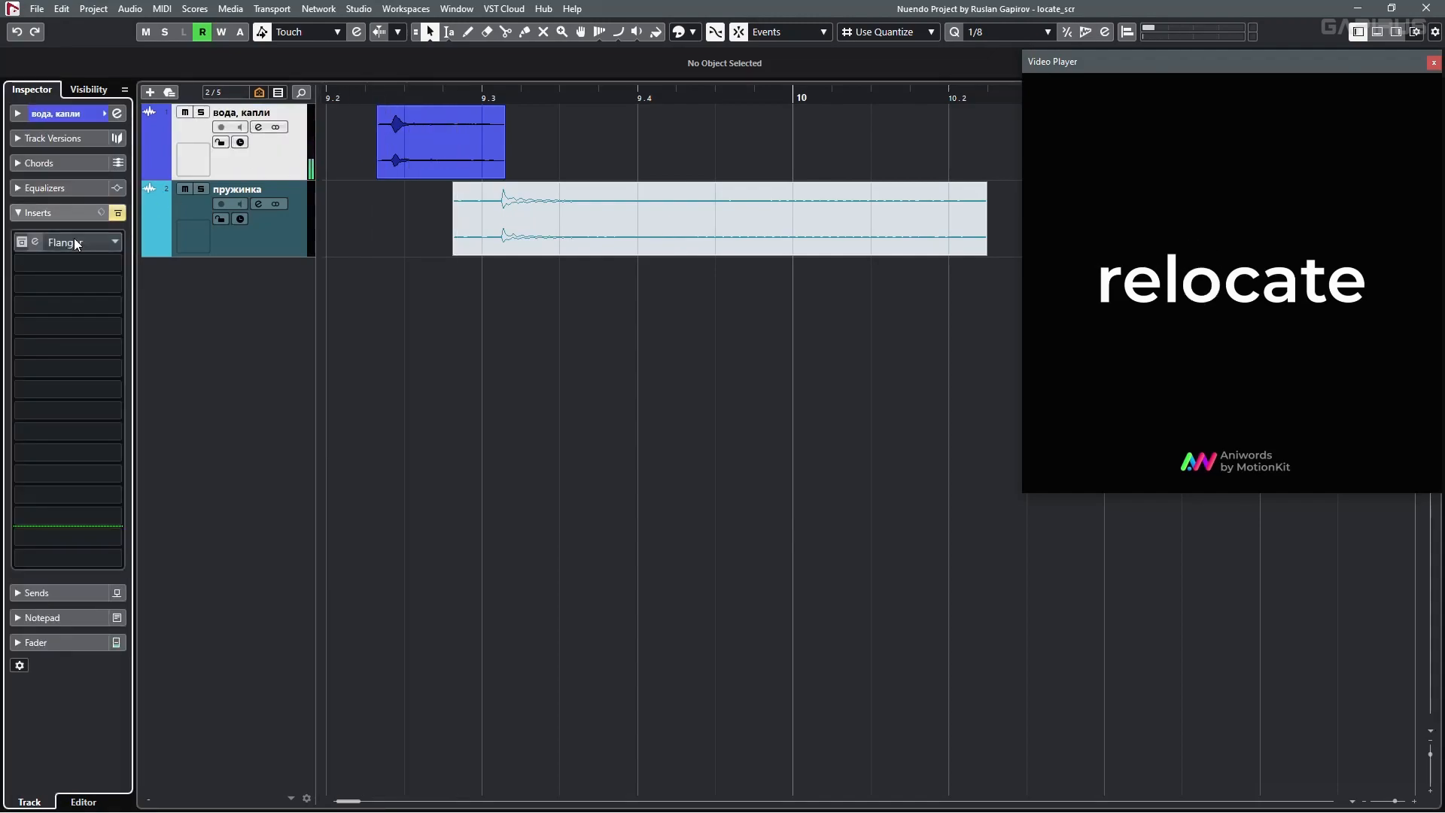
click(76, 243)
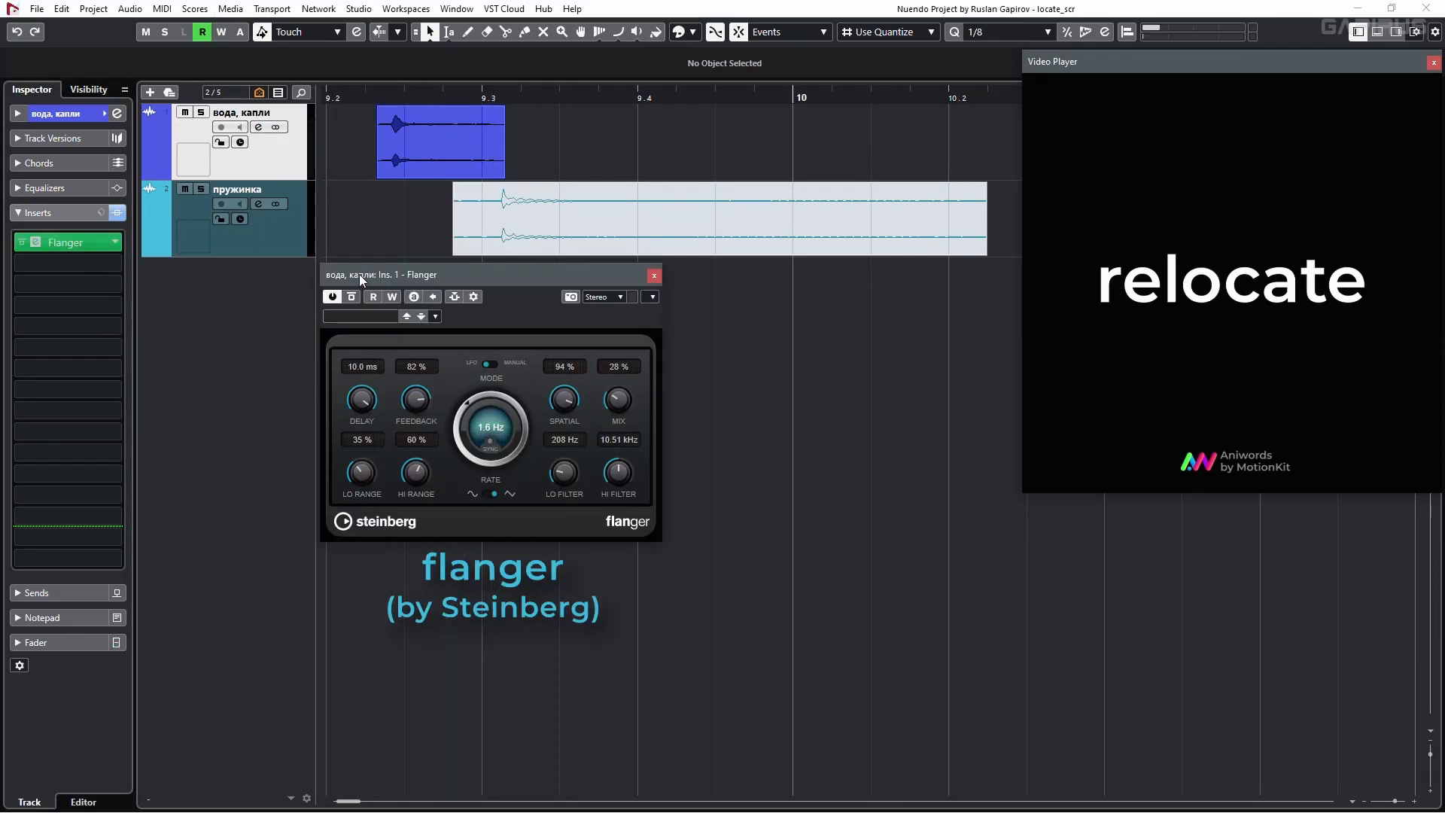
click(654, 275)
- Select the пружинка track, mute the вода, капли event and unmute the пружинка event
click(299, 240)
key(8)
drag(531, 150, 398, 230)
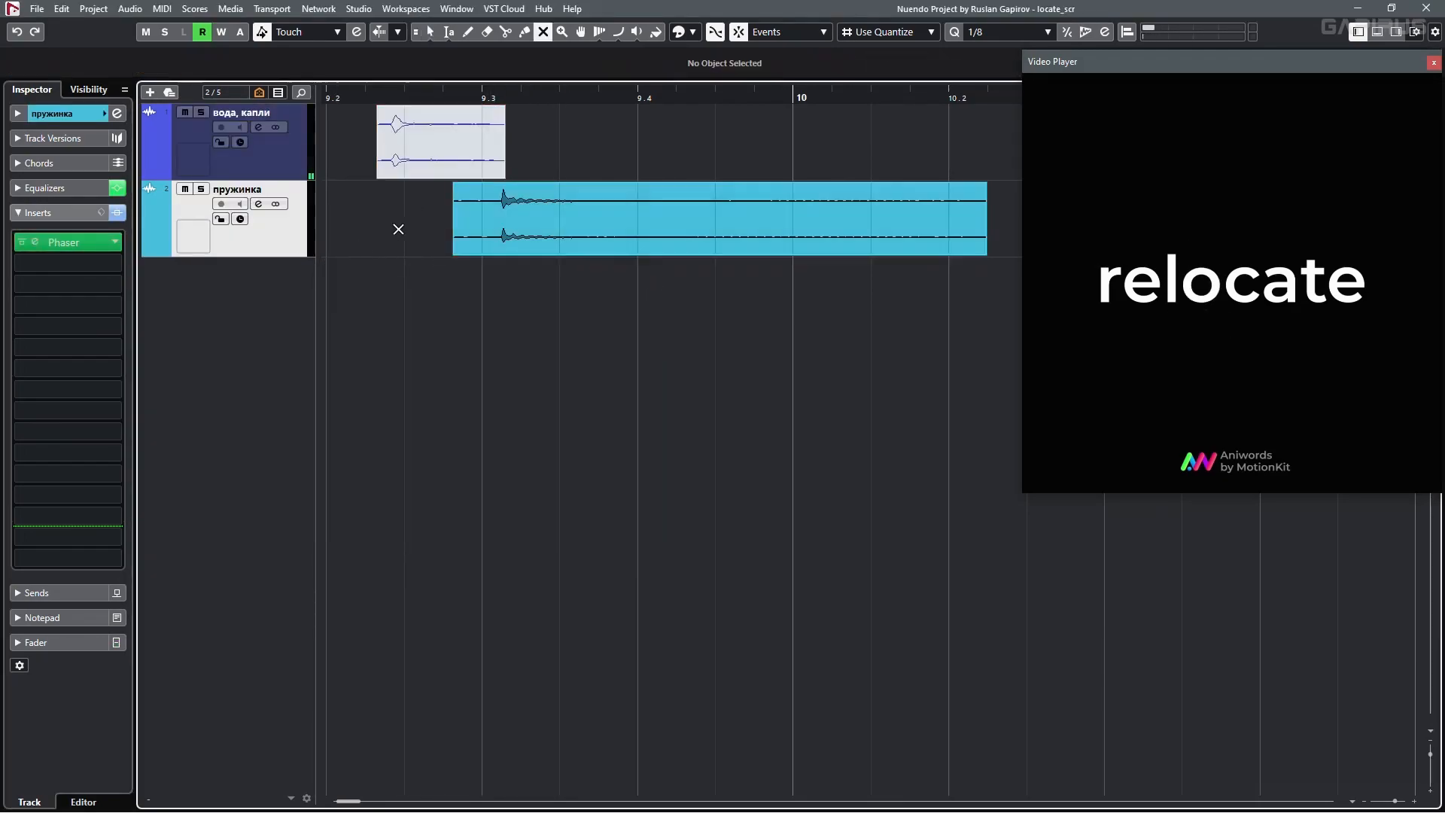
- Compare the пружинка sound with its Phaser insert bypassed and active, view the Phaser settings and close them
key(1)
click(416, 230)
alt+click(70, 246)
key(space)
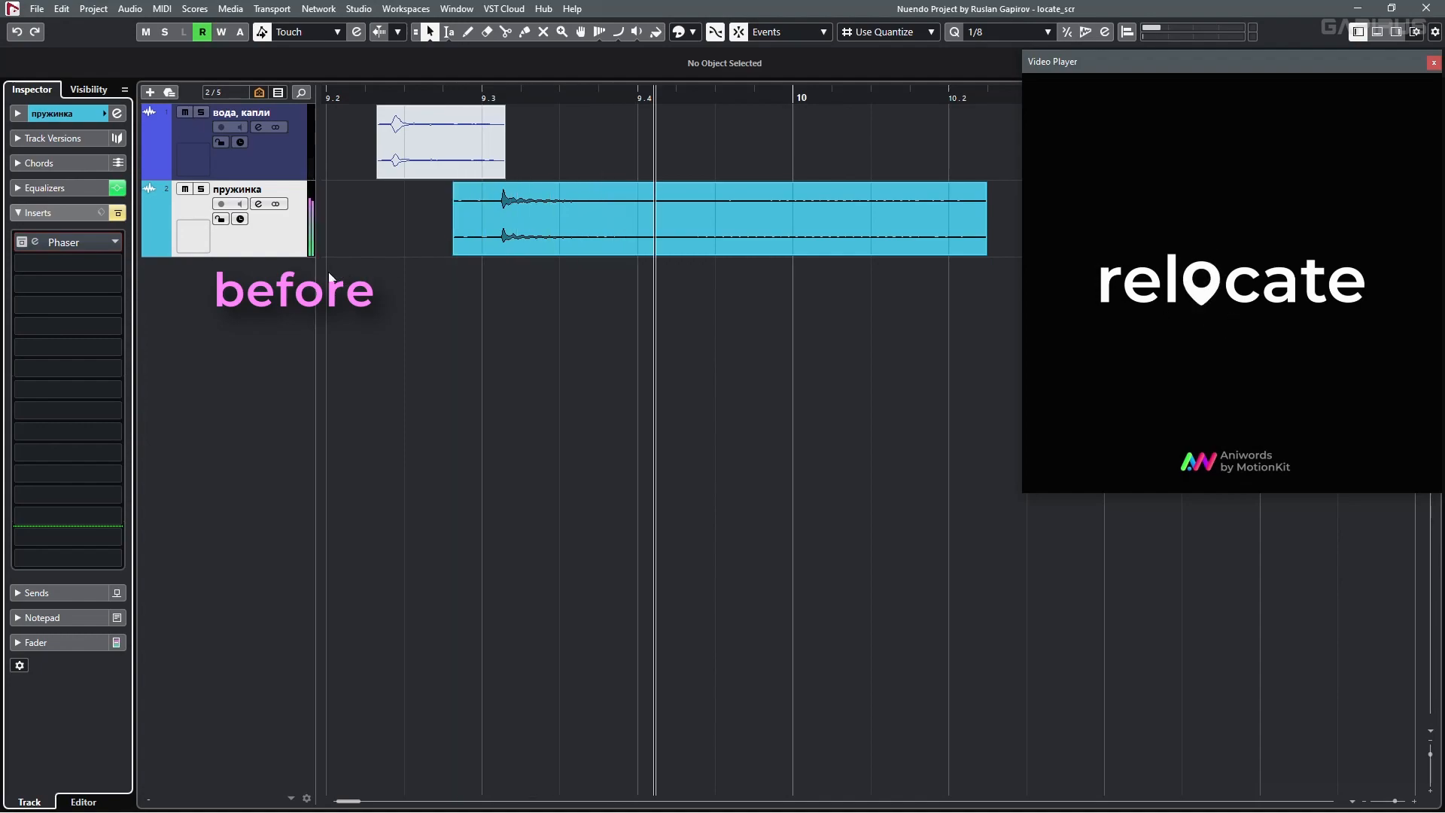
key(space)
click(25, 242)
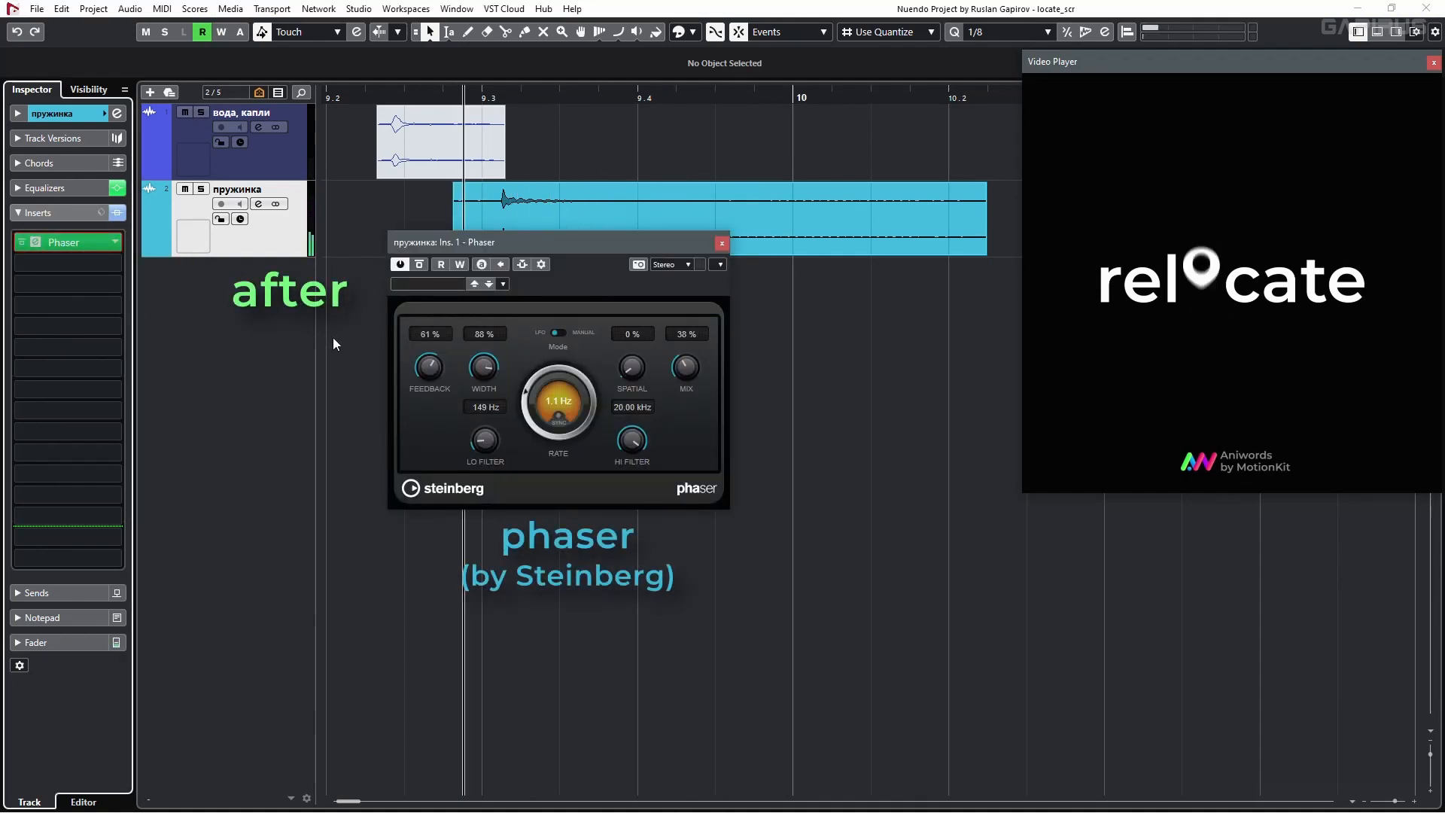
key(space)
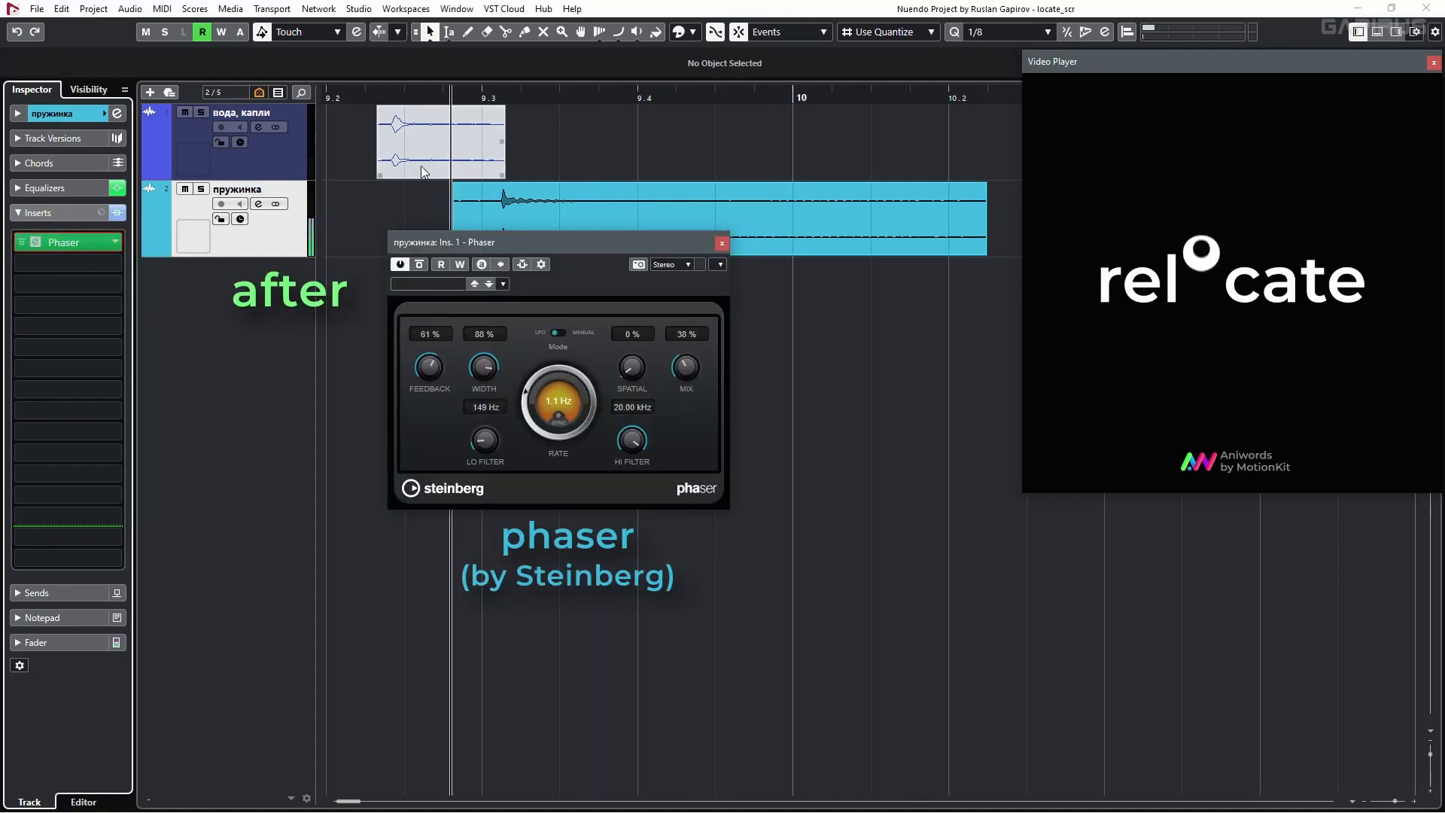
click(720, 243)
- Unmute the вода, капли event and play the full relocate sound
key(7)
click(477, 170)
key(1)
click(381, 305)
key(space)
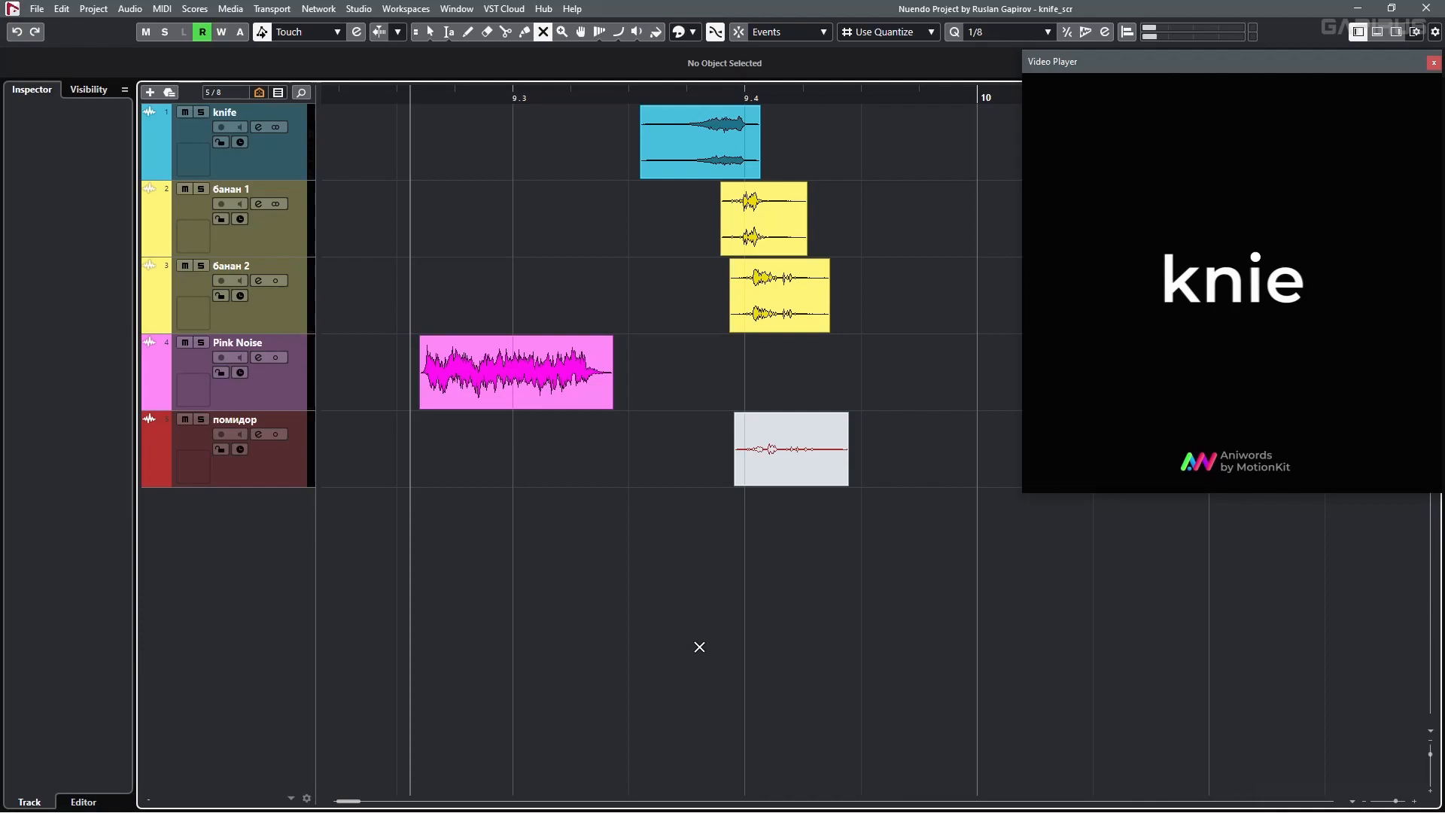
- Play the full knife sound, mute the банан 1, банан 2 and Pink Noise events and audition the knife event alone
key(space)
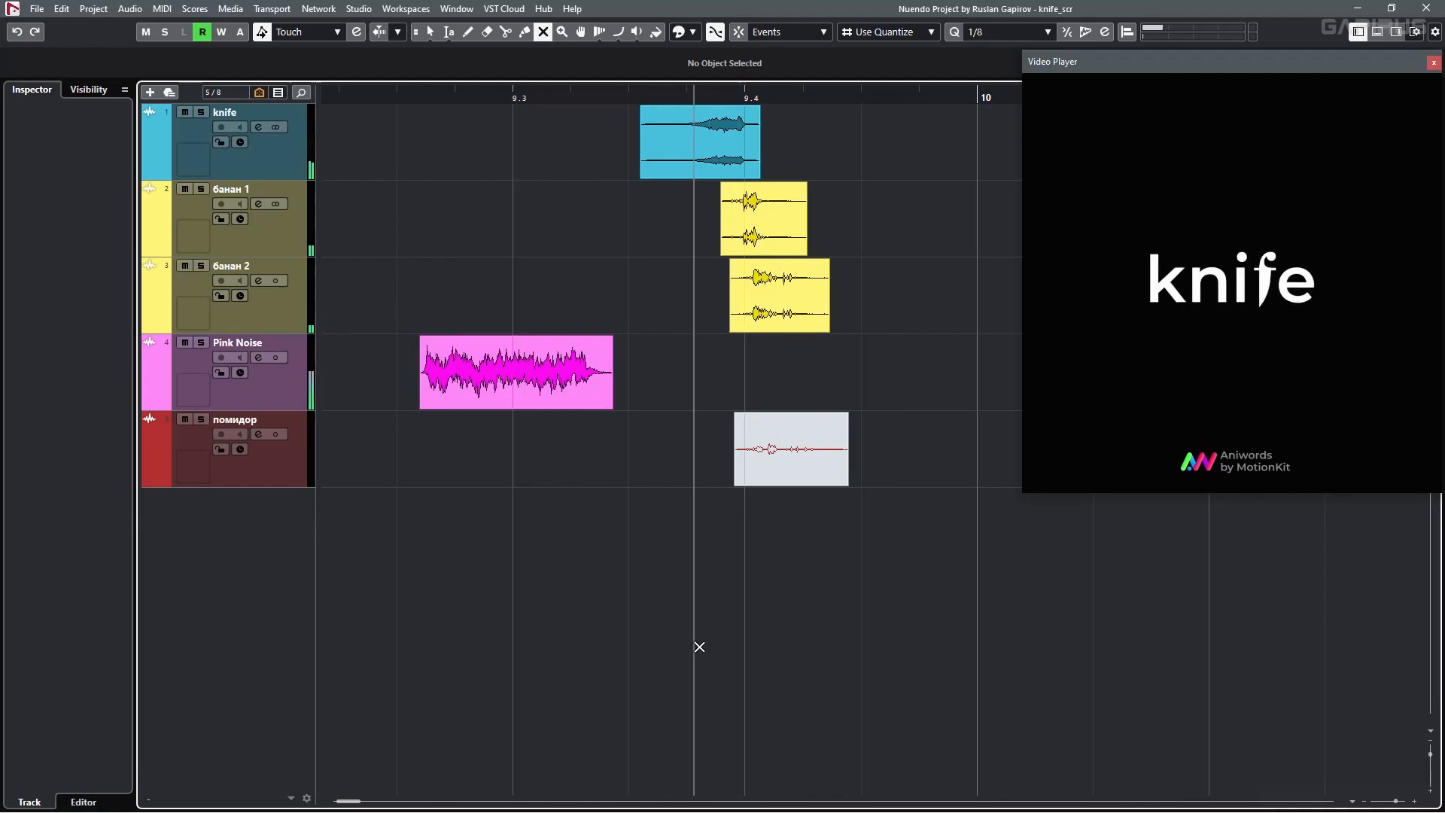
drag(912, 406, 560, 234)
click(633, 93)
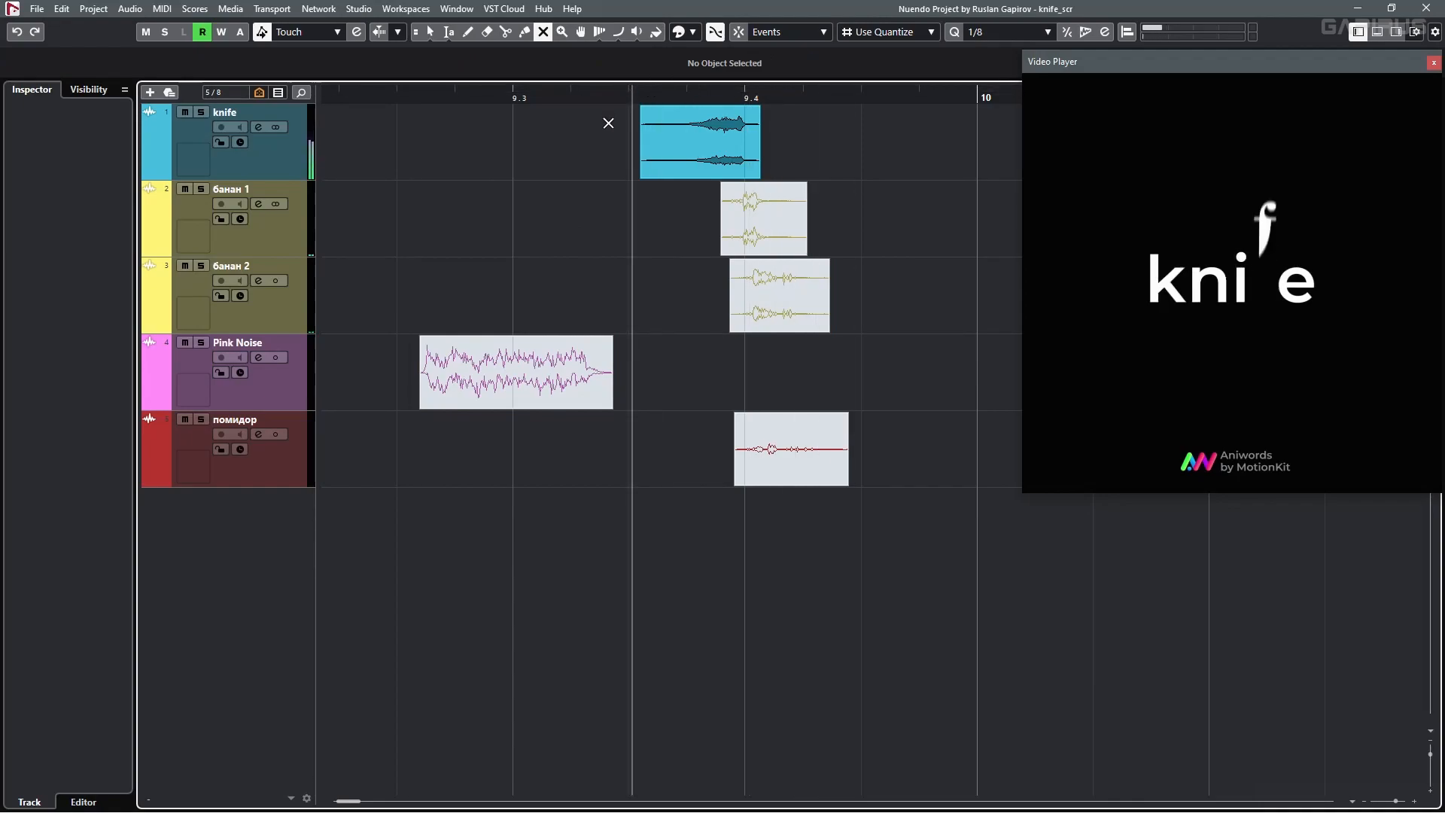
- Mute the knife event and audition the unmuted банан 1 and банан 2 events, ending with both muted
drag(608, 126, 832, 318)
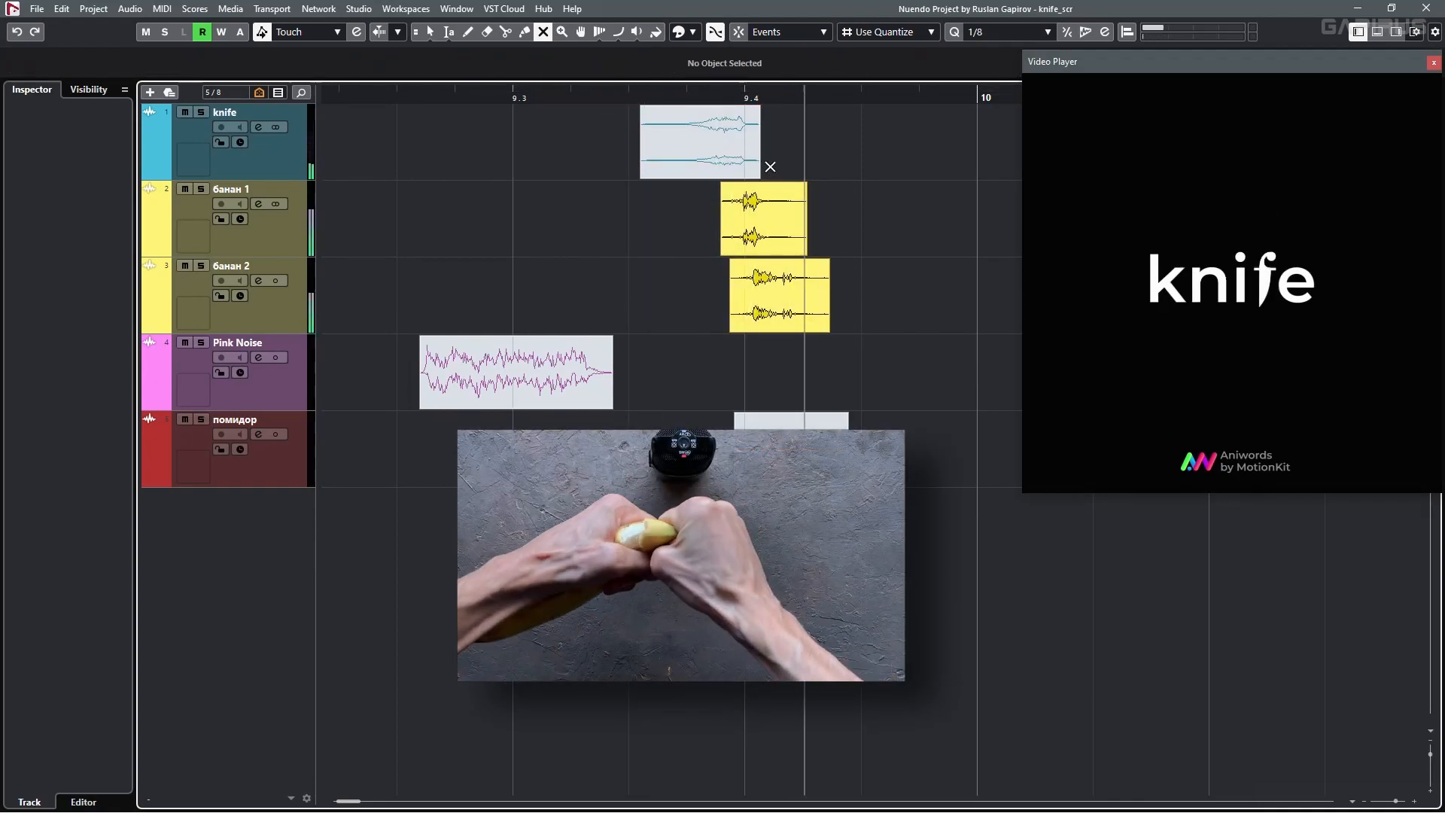
drag(770, 166, 689, 319)
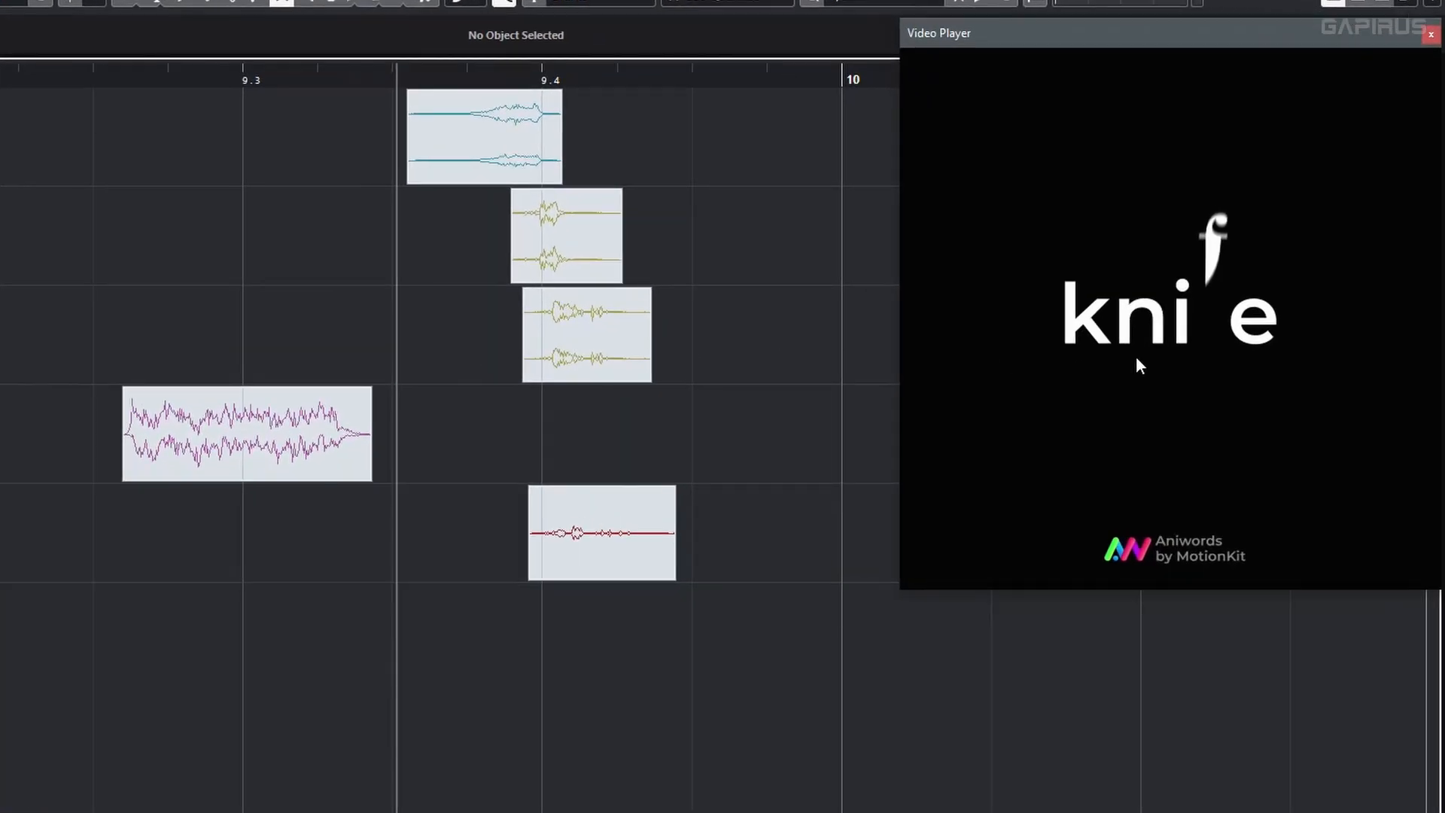
drag(1204, 312, 1129, 318)
drag(1040, 365, 973, 283)
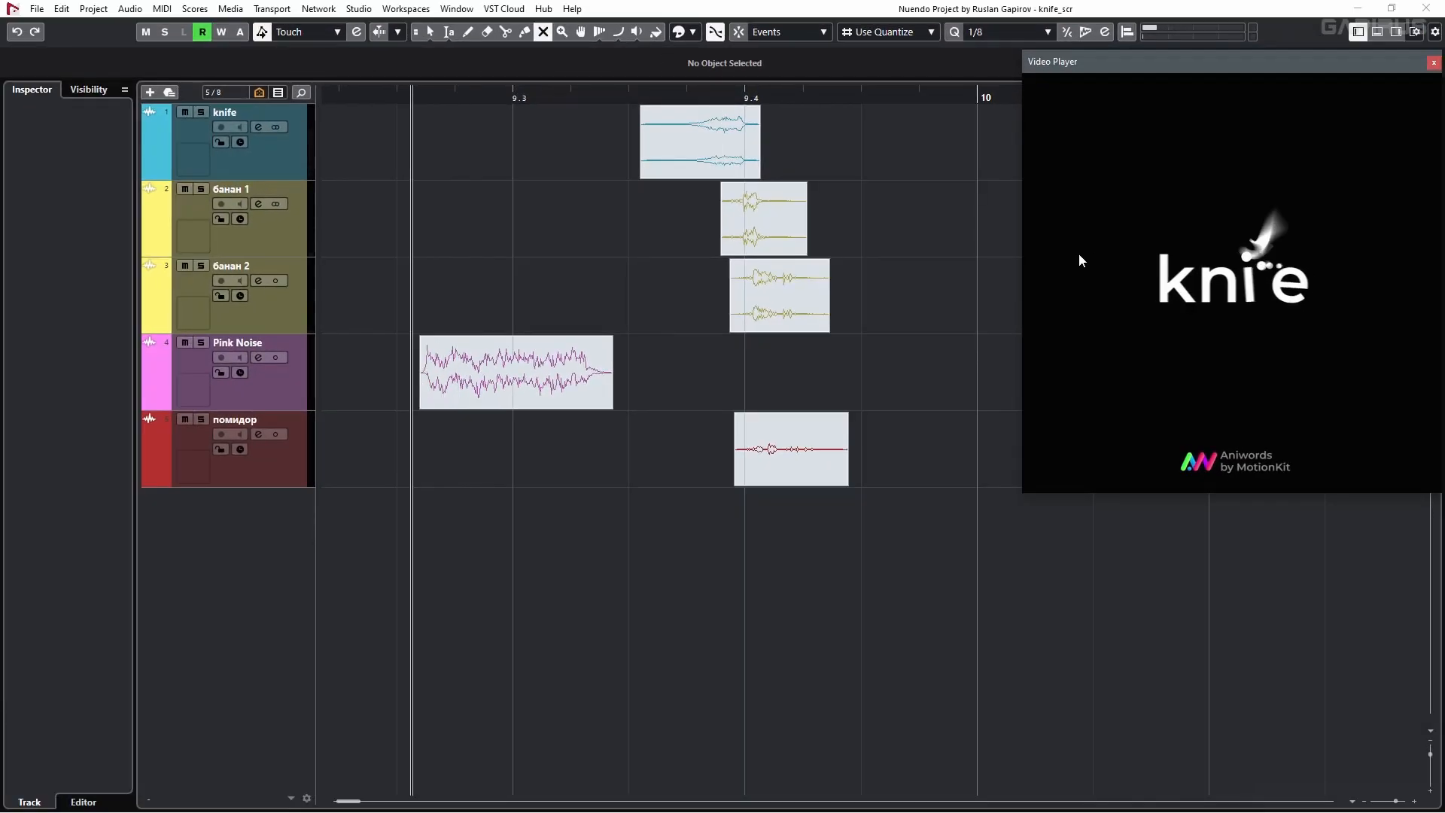
- Unmute the Pink Noise event, select its track and bypass the track's inserts for playback
click(540, 377)
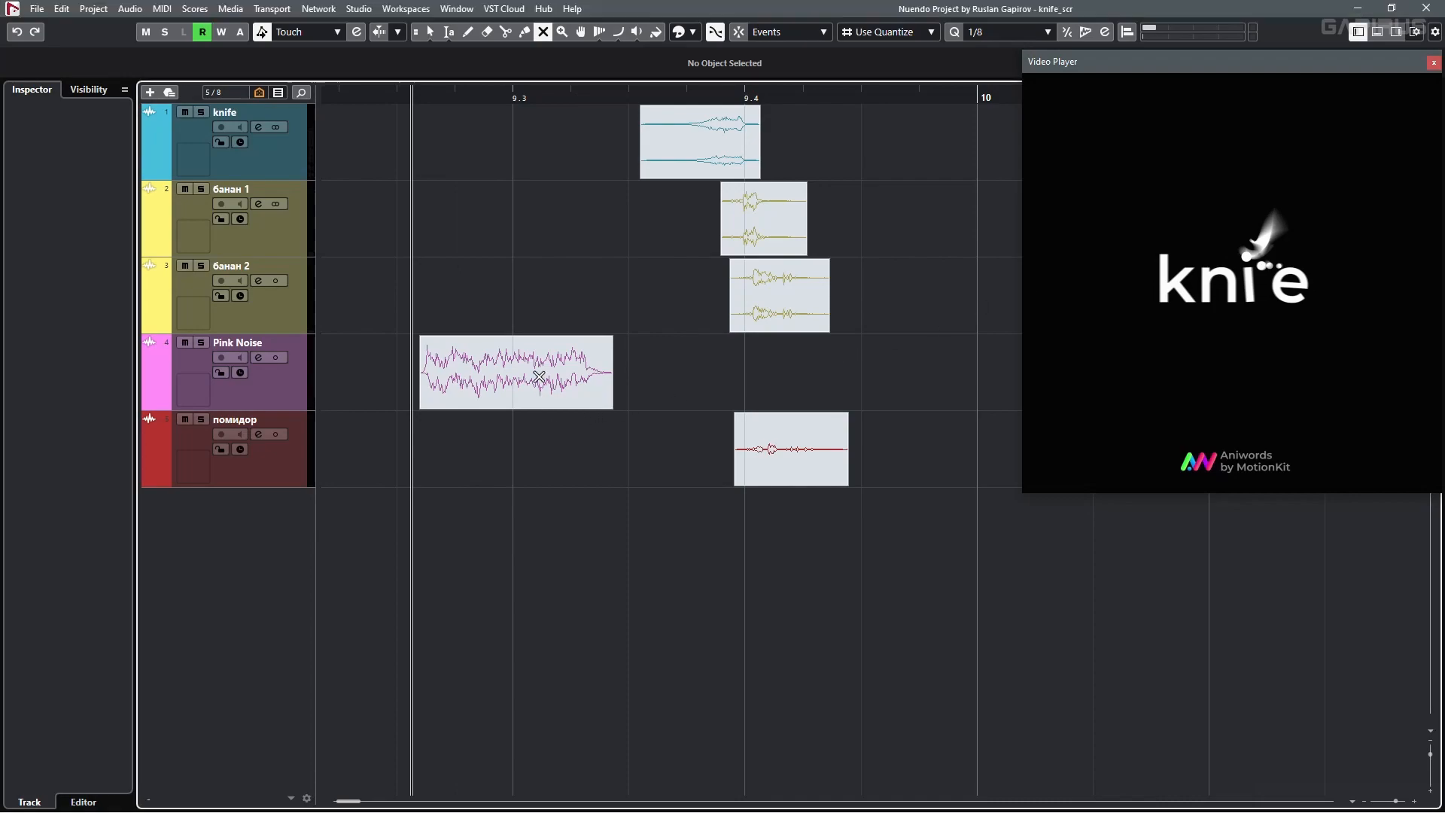
click(267, 399)
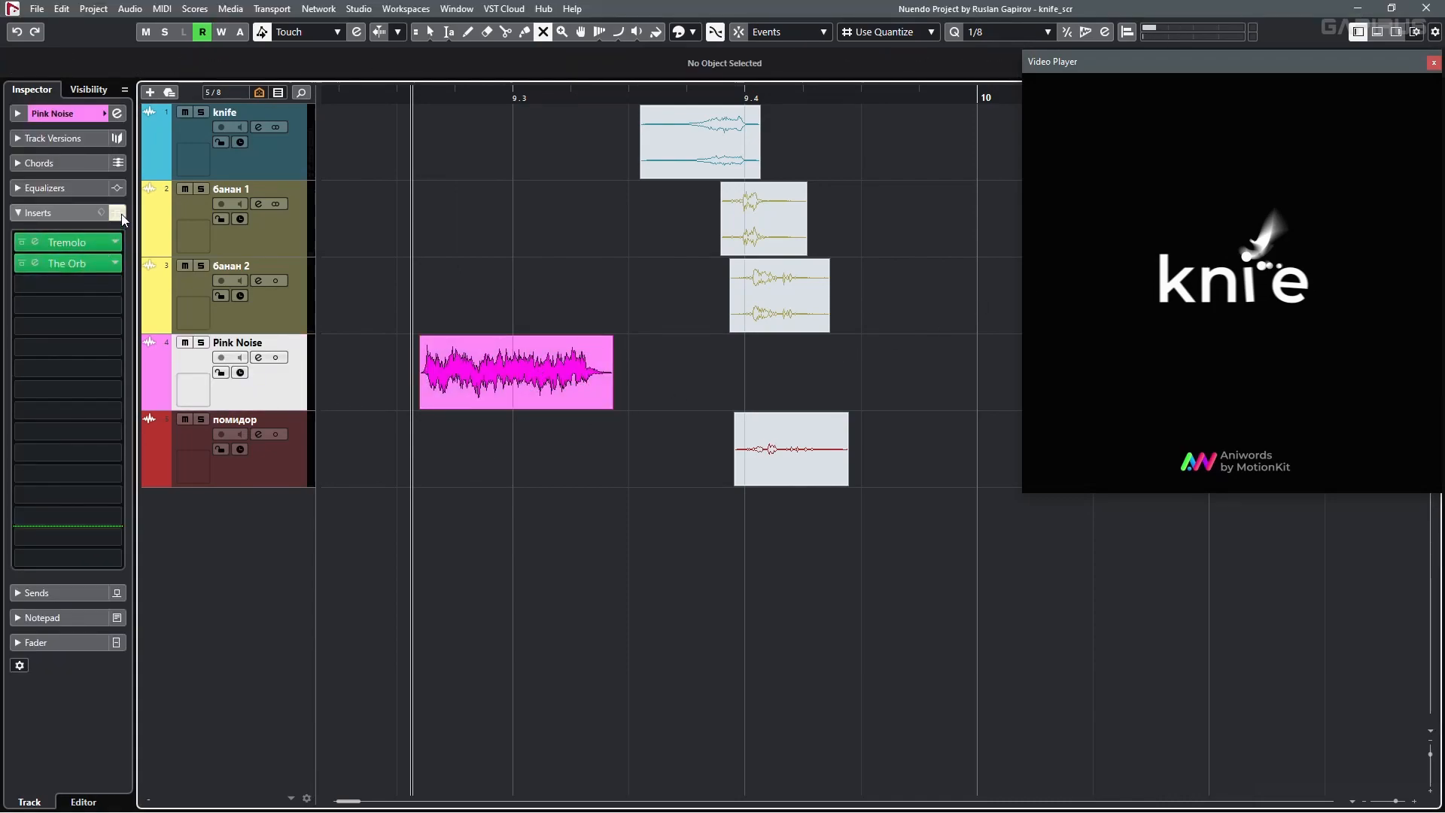
click(119, 214)
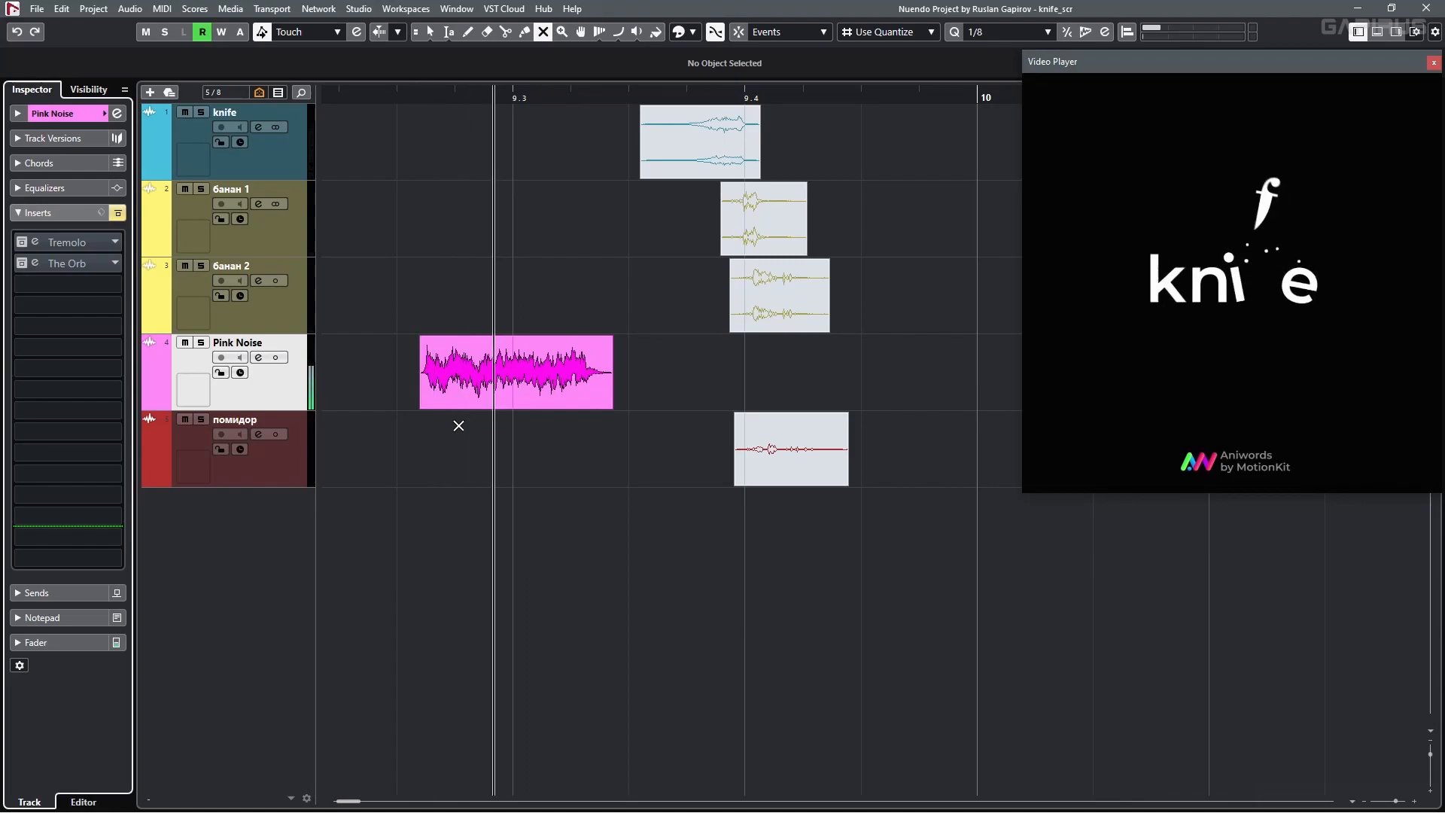
- Activate the Tremolo and The Orb inserts on the Pink Noise track, view The Orb's settings and close them
click(21, 243)
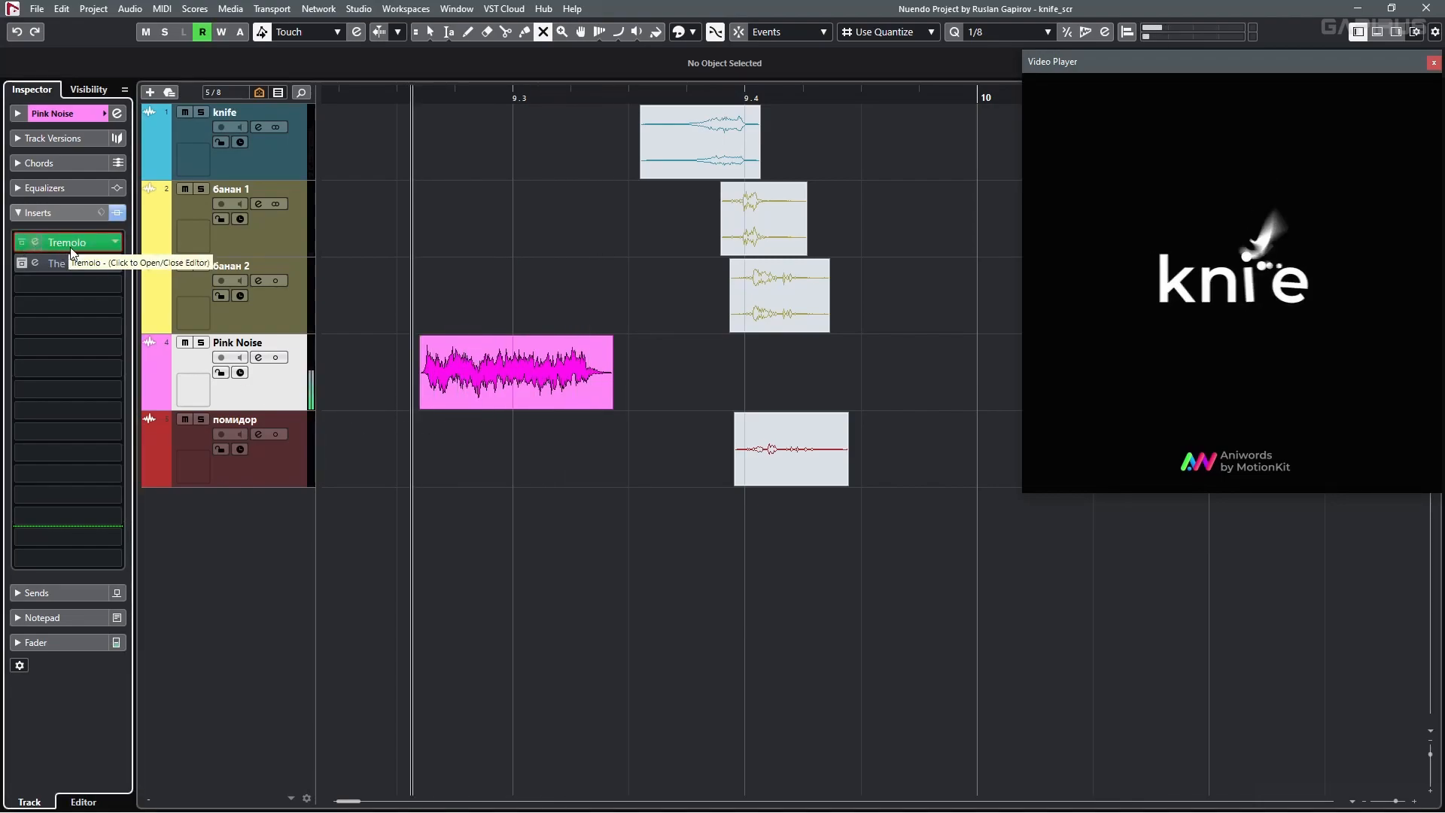
click(26, 264)
drag(442, 223, 641, 249)
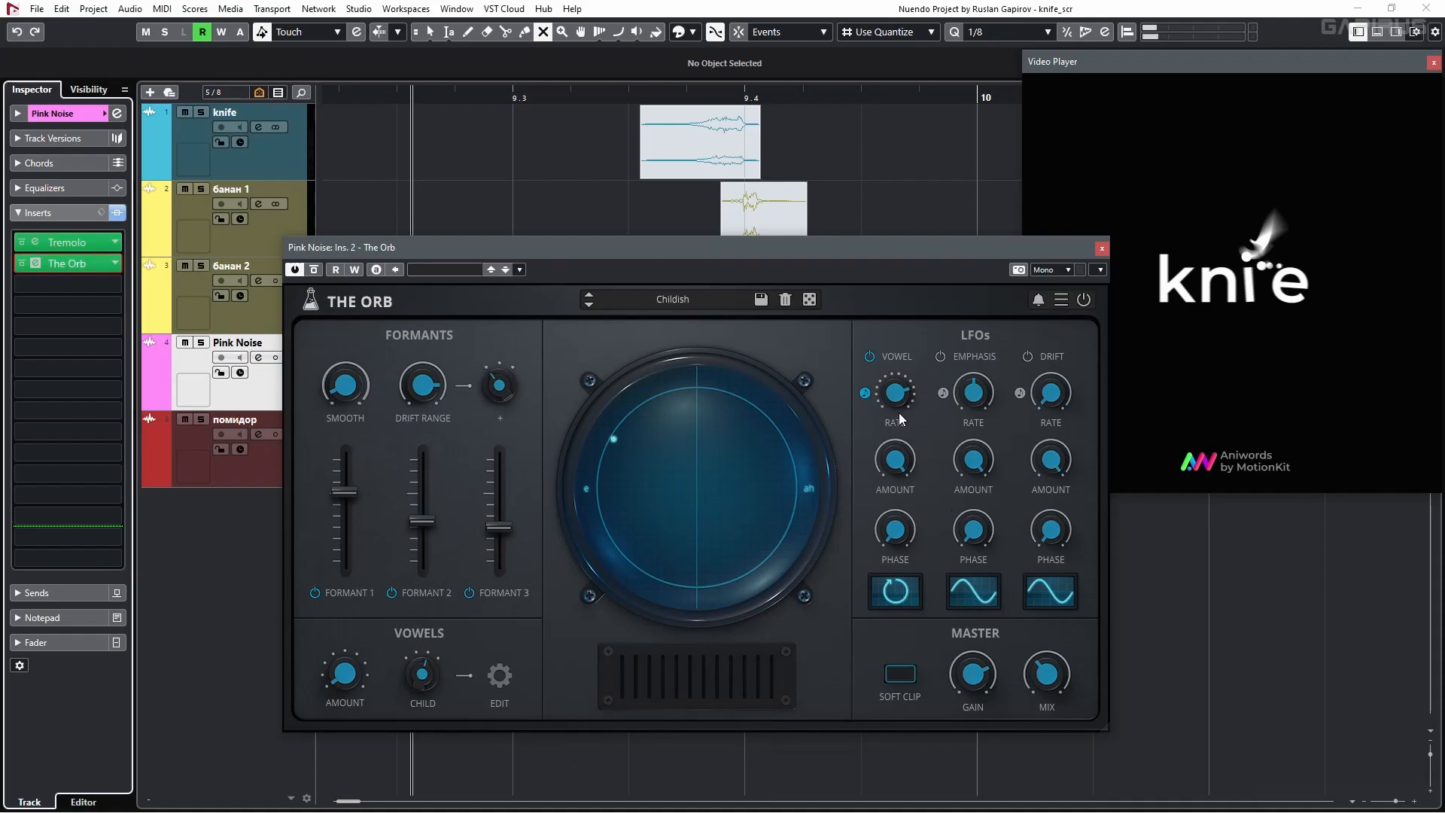
click(1102, 248)
- Play the Pink Noise event repeatedly to compare its sound with the Tremolo and The Orb inserts bypassed and active
key(space)
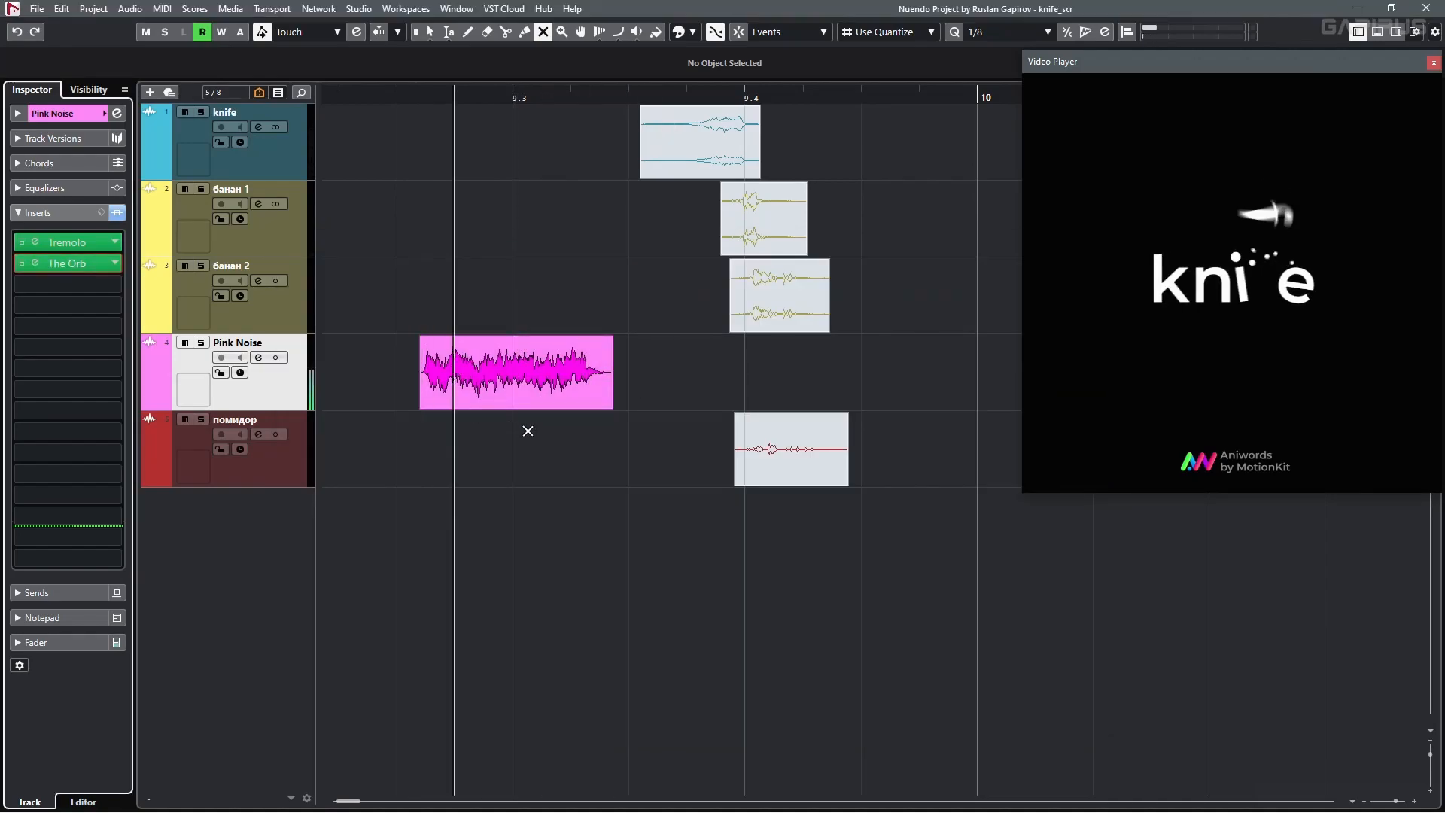
key(space)
key(space)
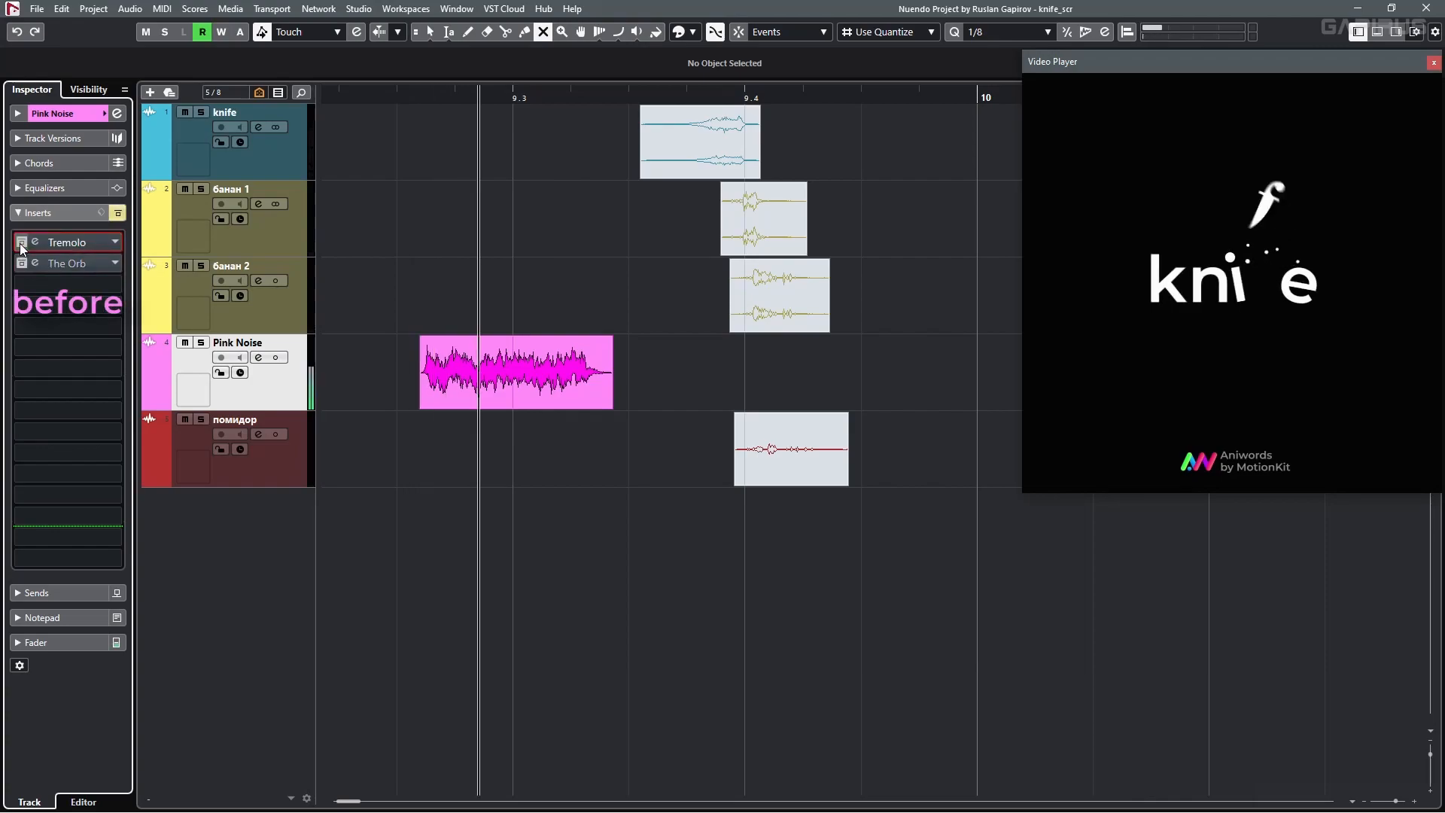
key(space)
key(space)
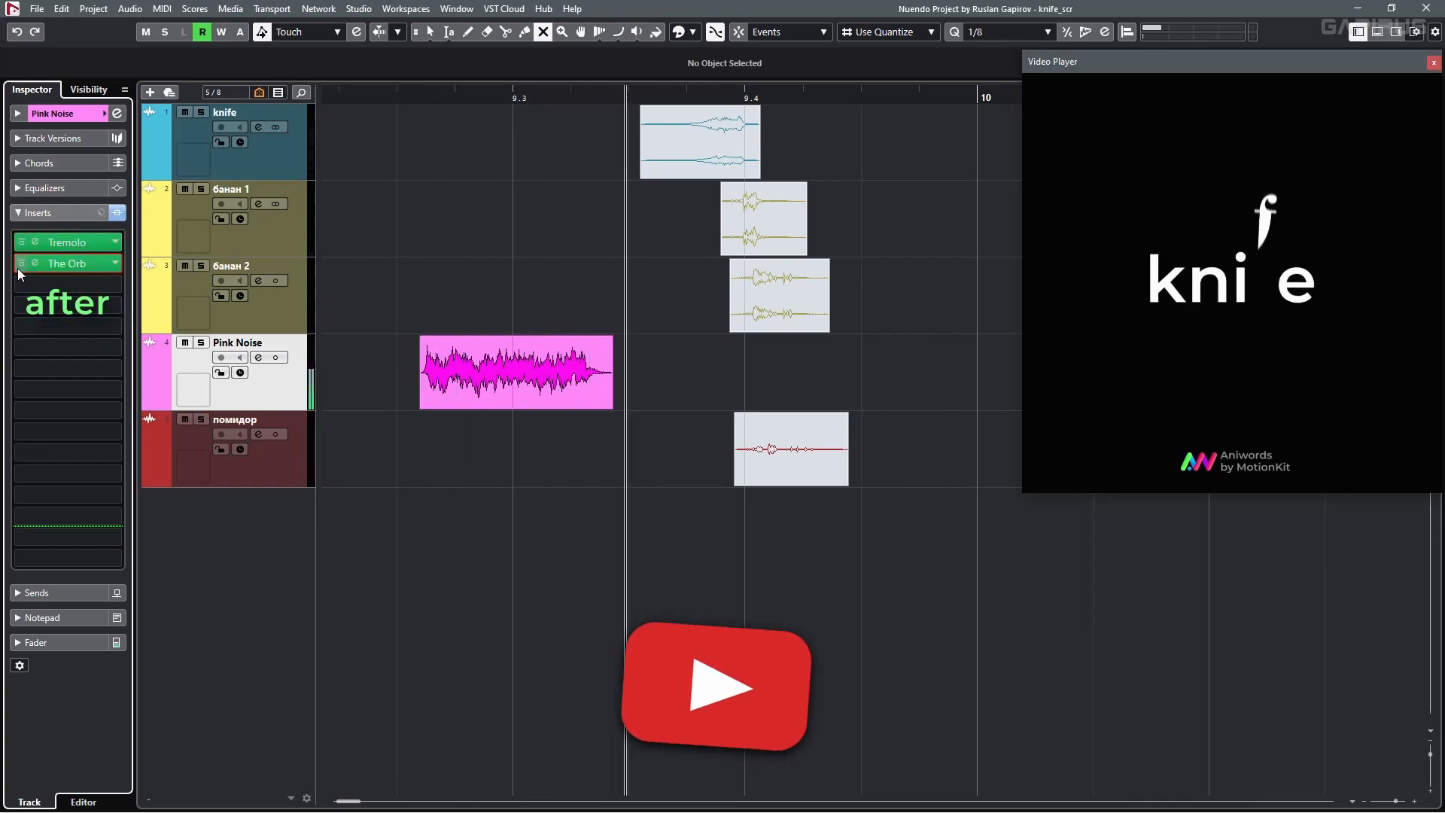
key(space)
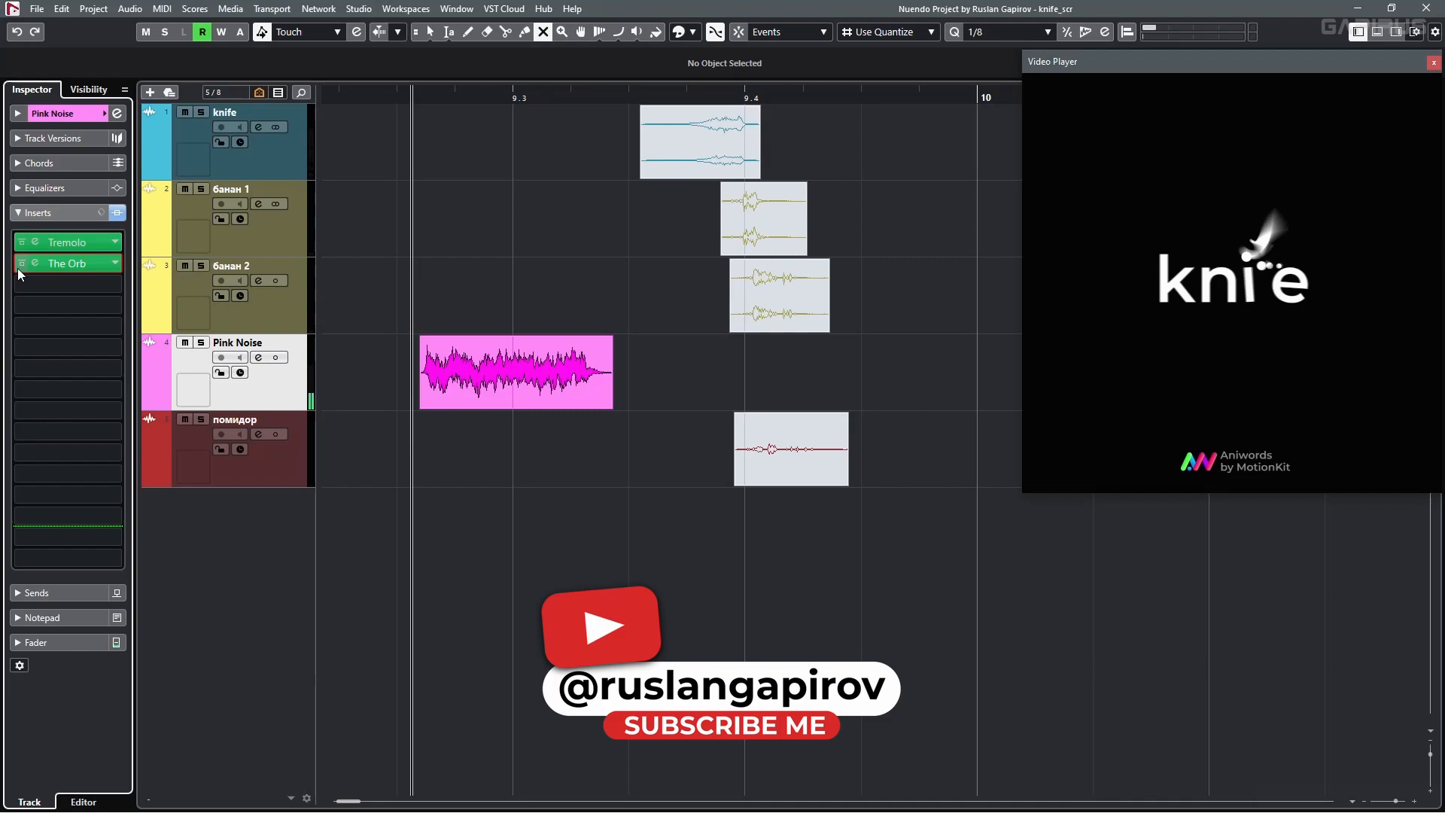
key(space)
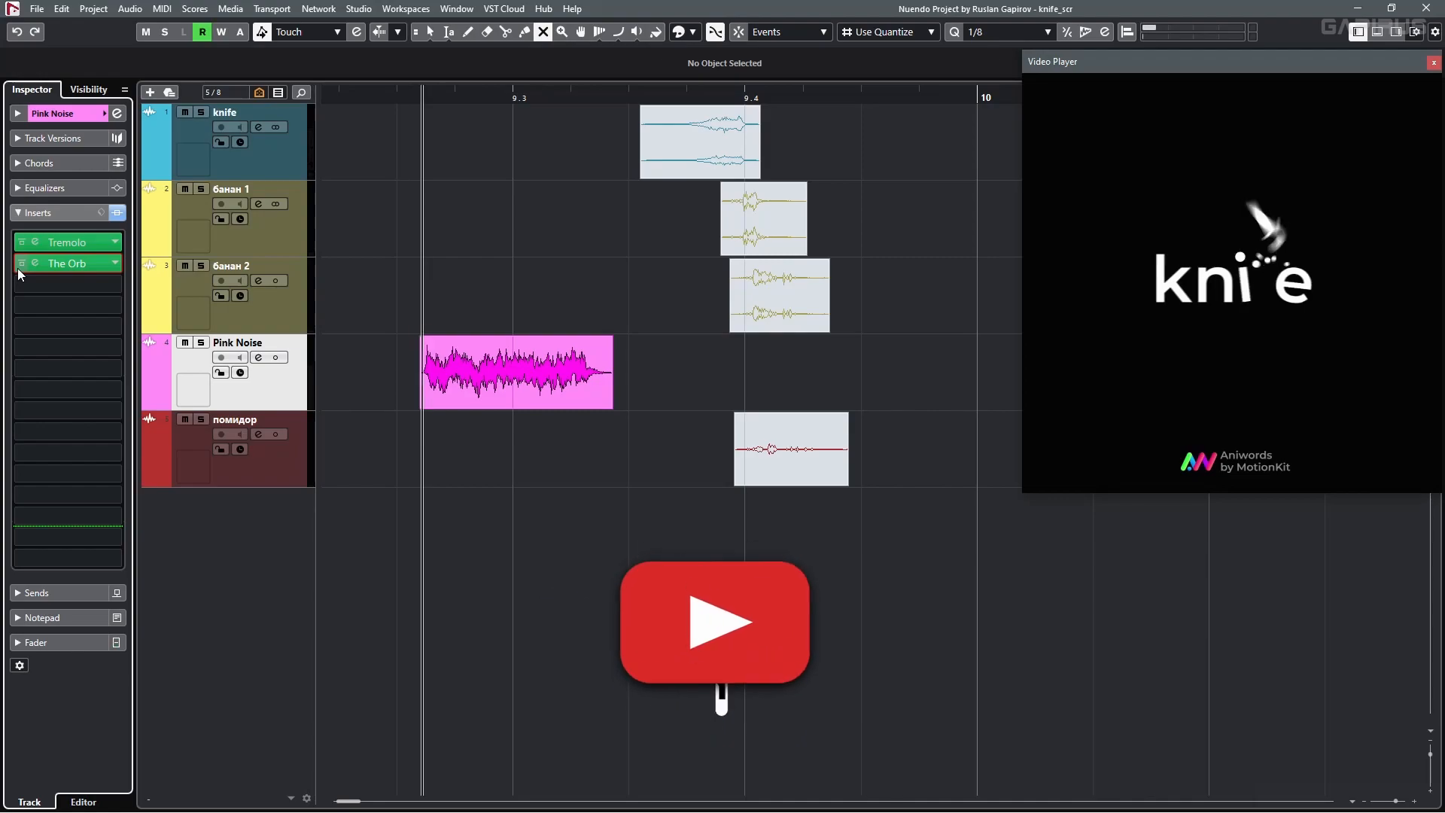
key(space)
- Unmute the knife, банан 1 and банан 2 events and play them together with the Pink Noise event
drag(747, 357, 659, 120)
key(space)
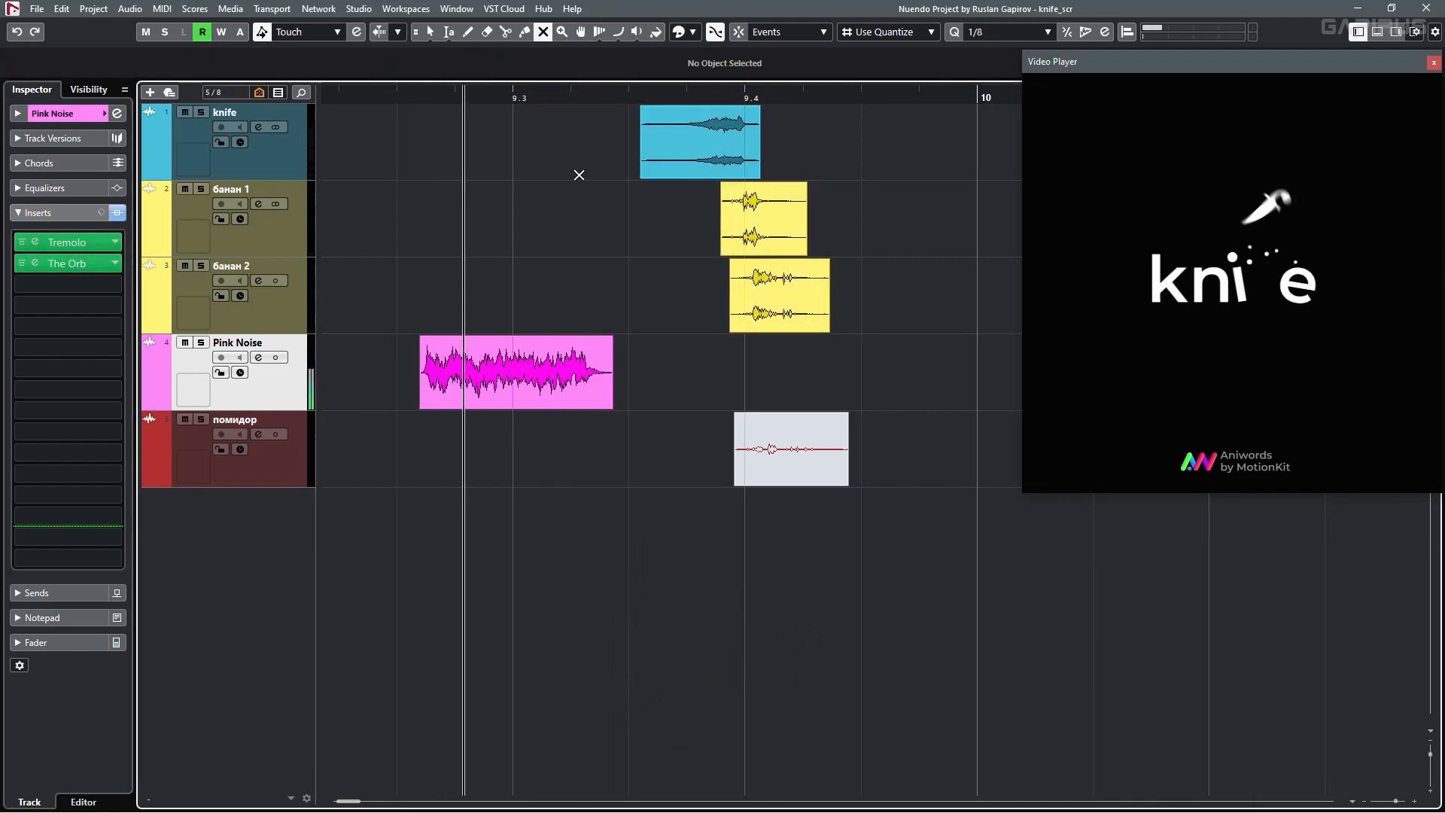
key(space)
key(space)
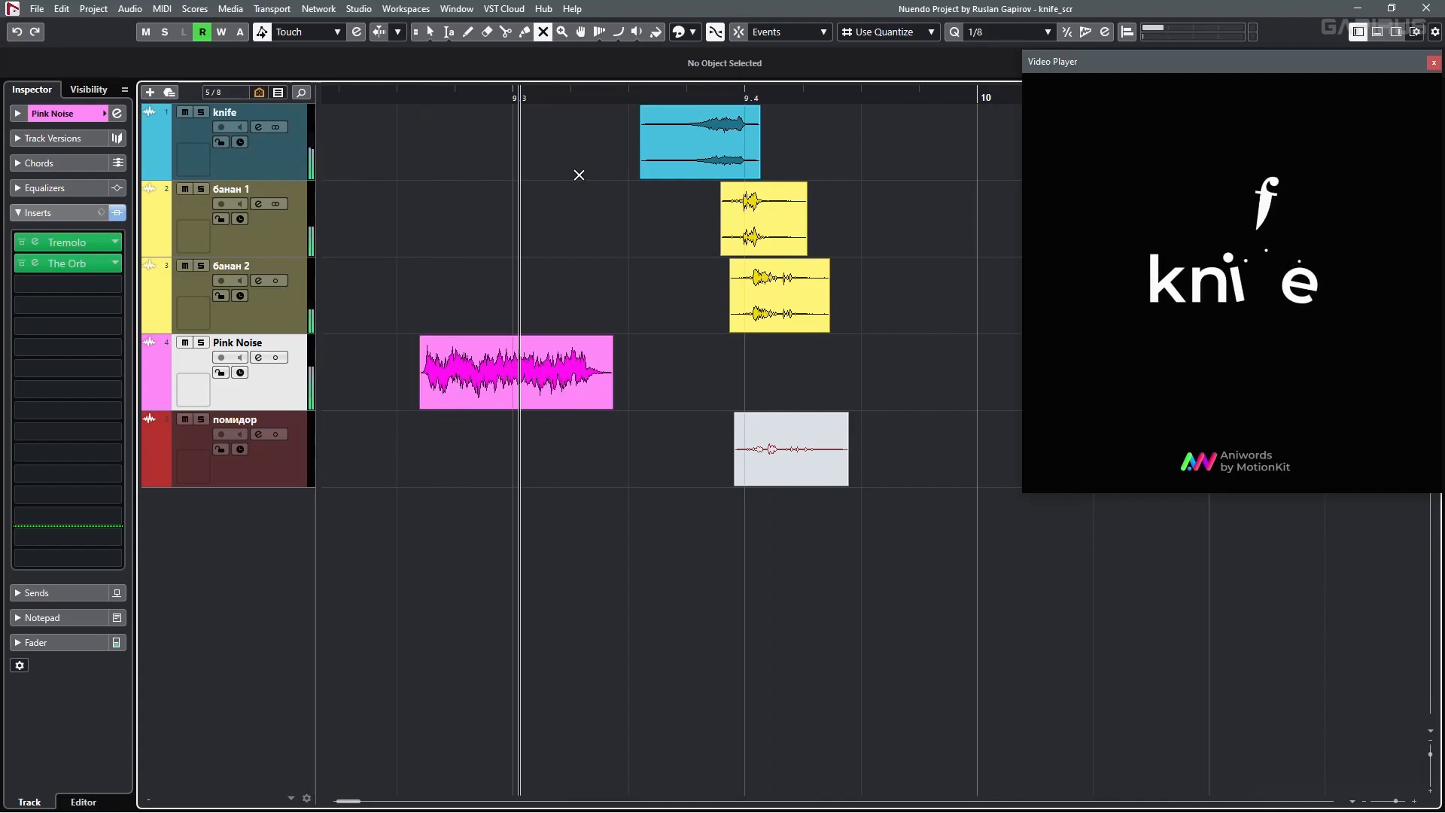
key(space)
- Unmute the помидор event and play the full knife sound with all layers
drag(771, 469, 771, 469)
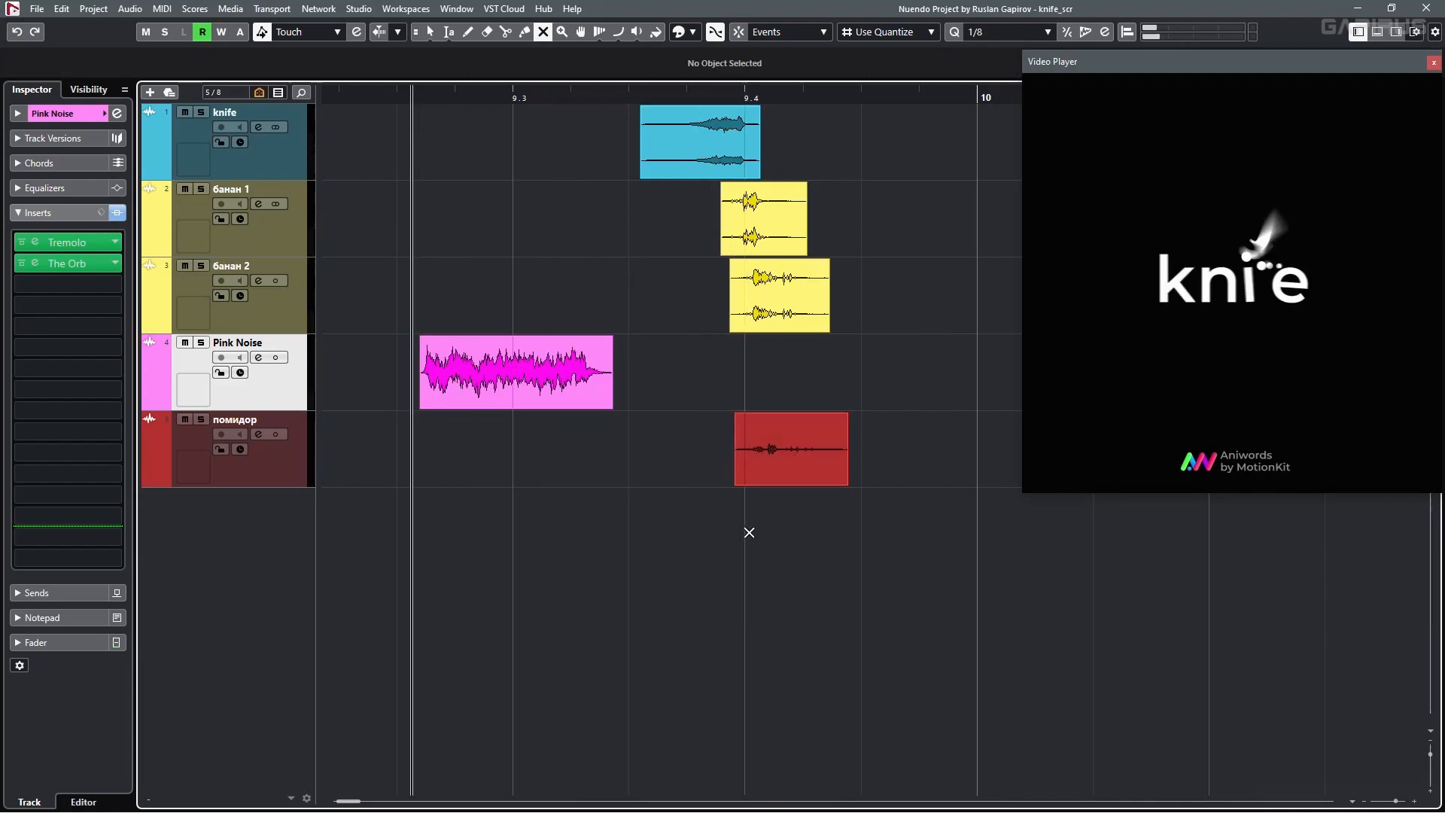
key(space)
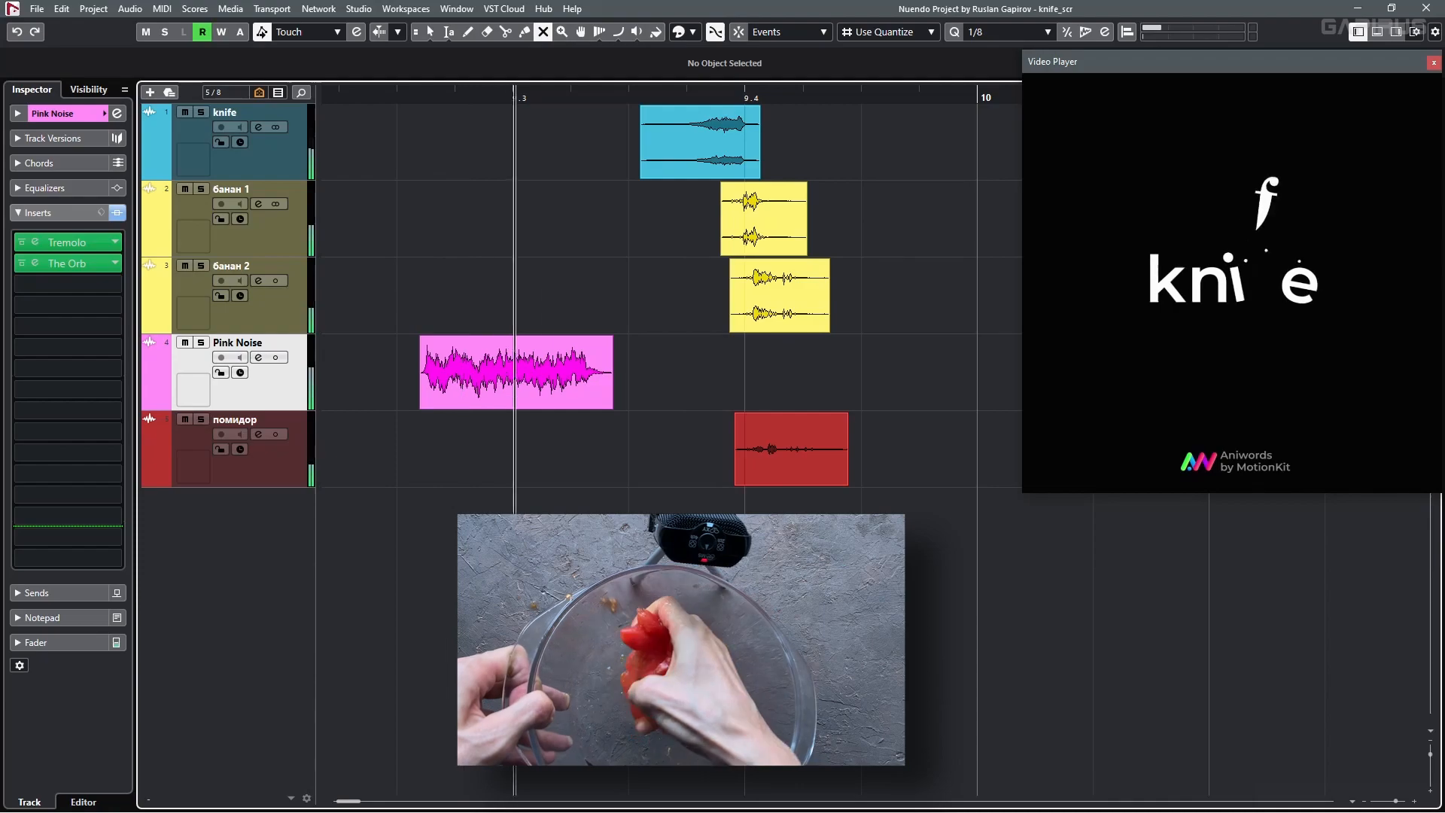
key(space)
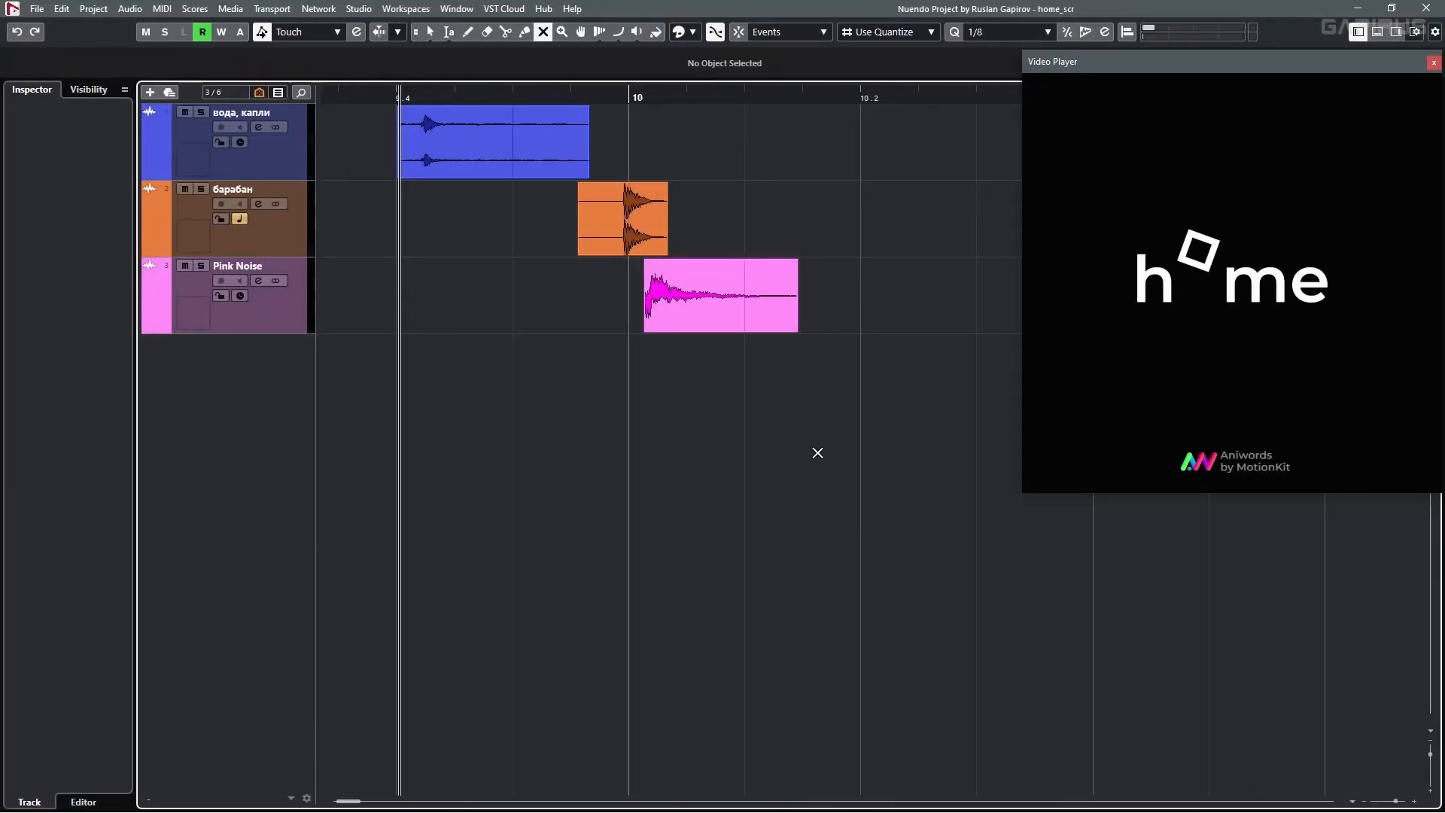
- Audition the layered home sound made of the вода, капли, барабан and Pink Noise events
key(space)
key(space)
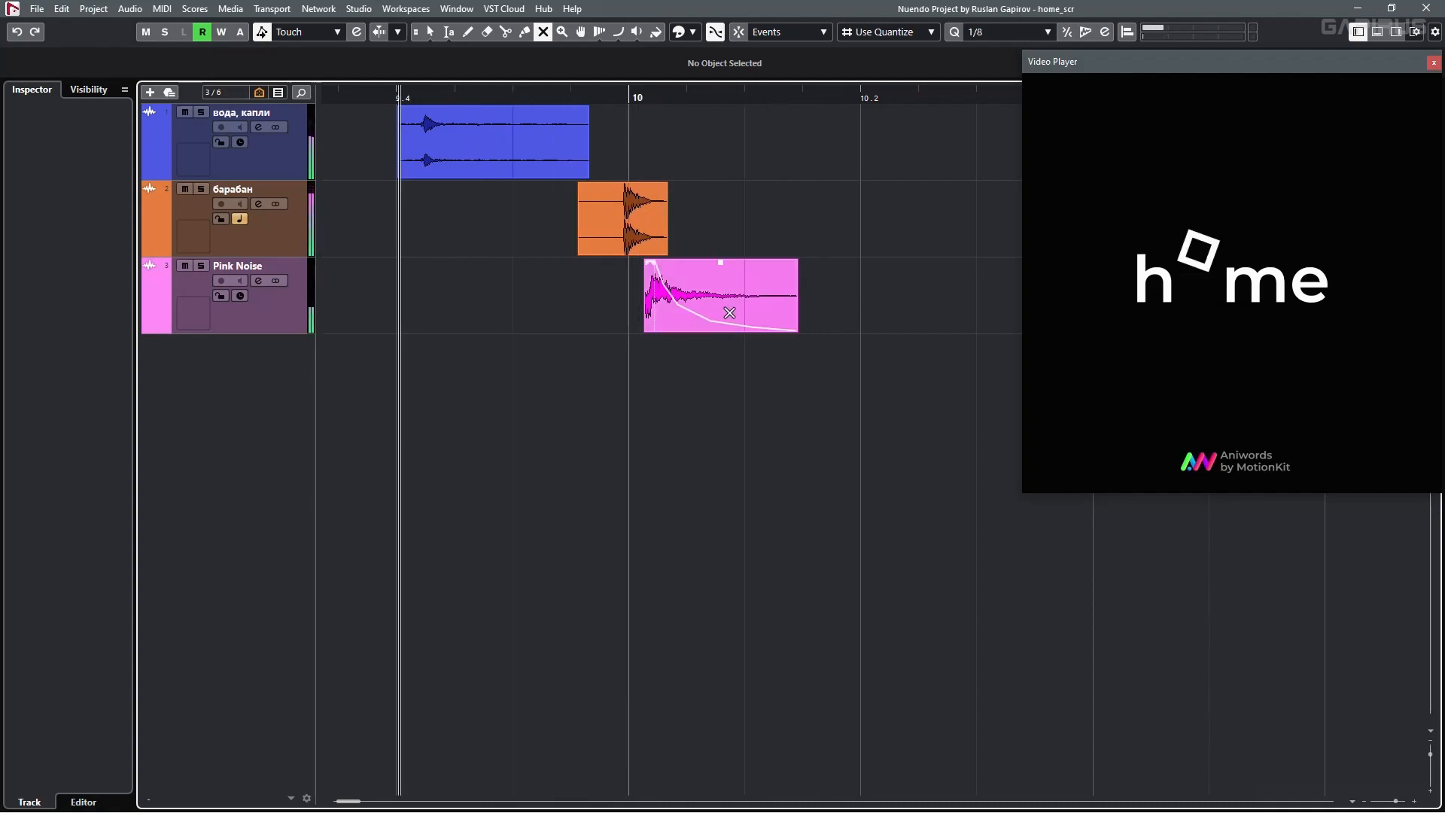
click(729, 313)
key(space)
key(space)
- Select the Pink Noise event in the home project and examine its fade-out curve up close
click(727, 312)
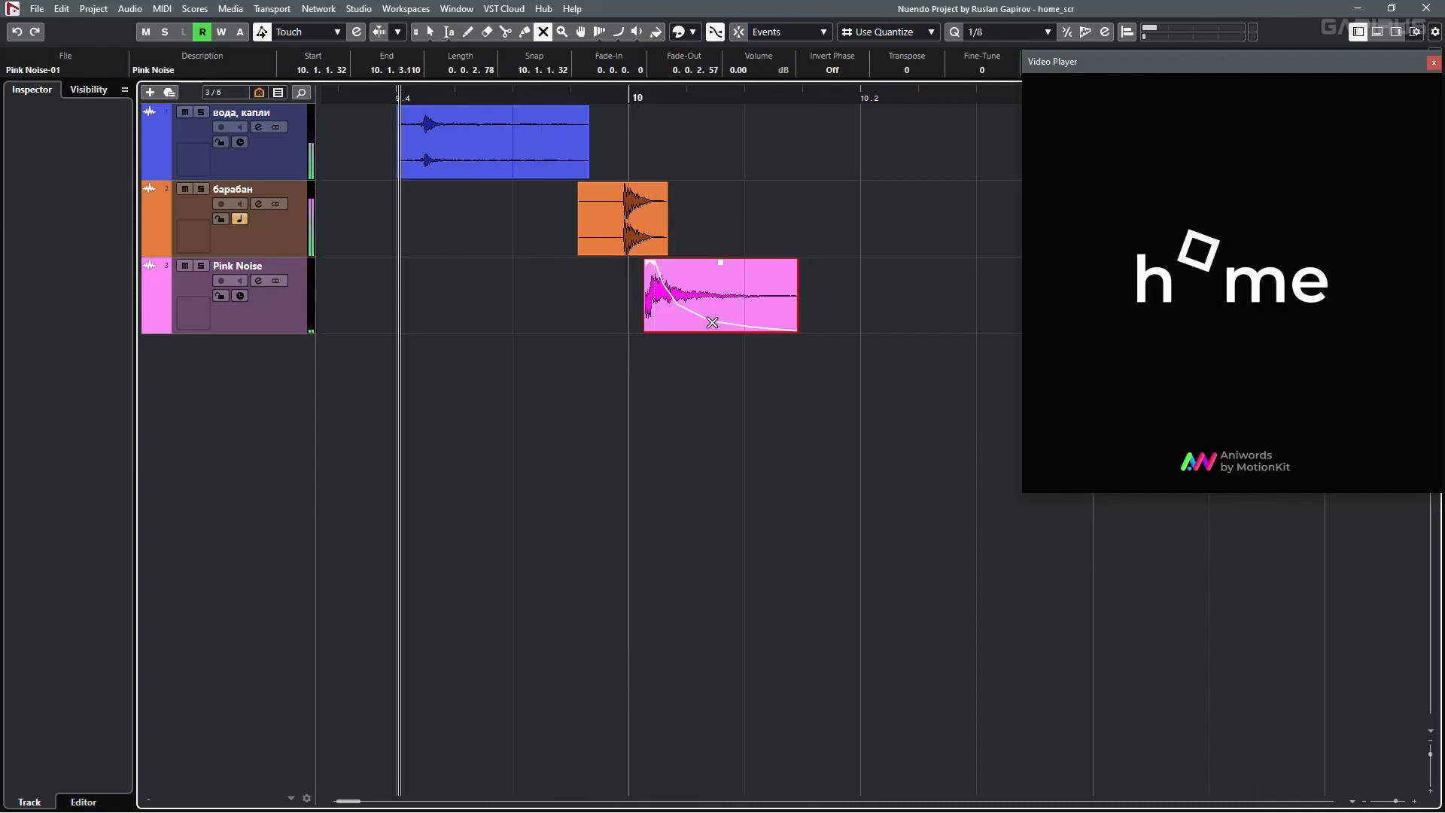
scroll(680, 325, up, 4)
scroll(616, 341, up, 3)
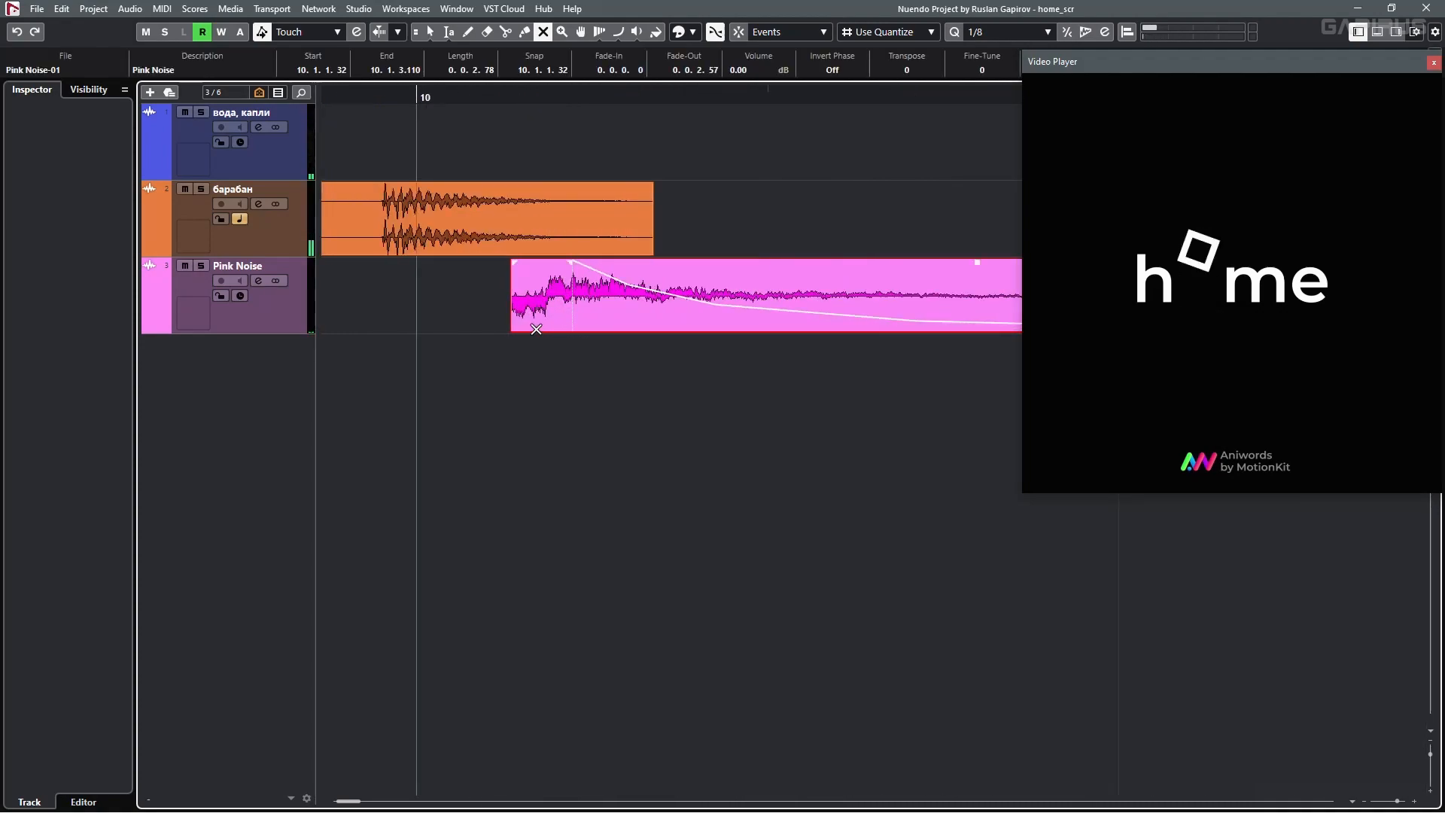
scroll(690, 375, right, 5)
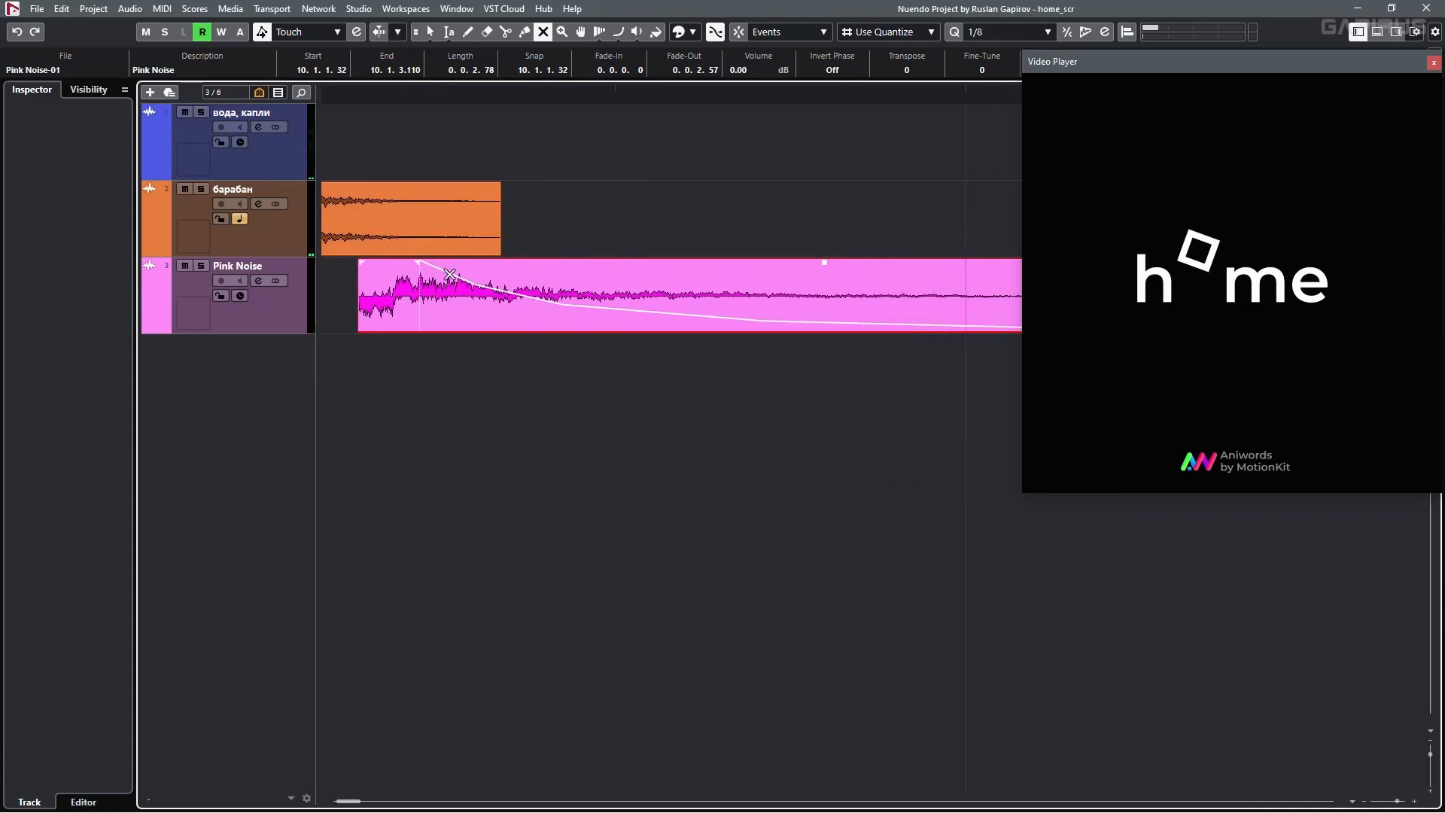
scroll(565, 364, down, 6)
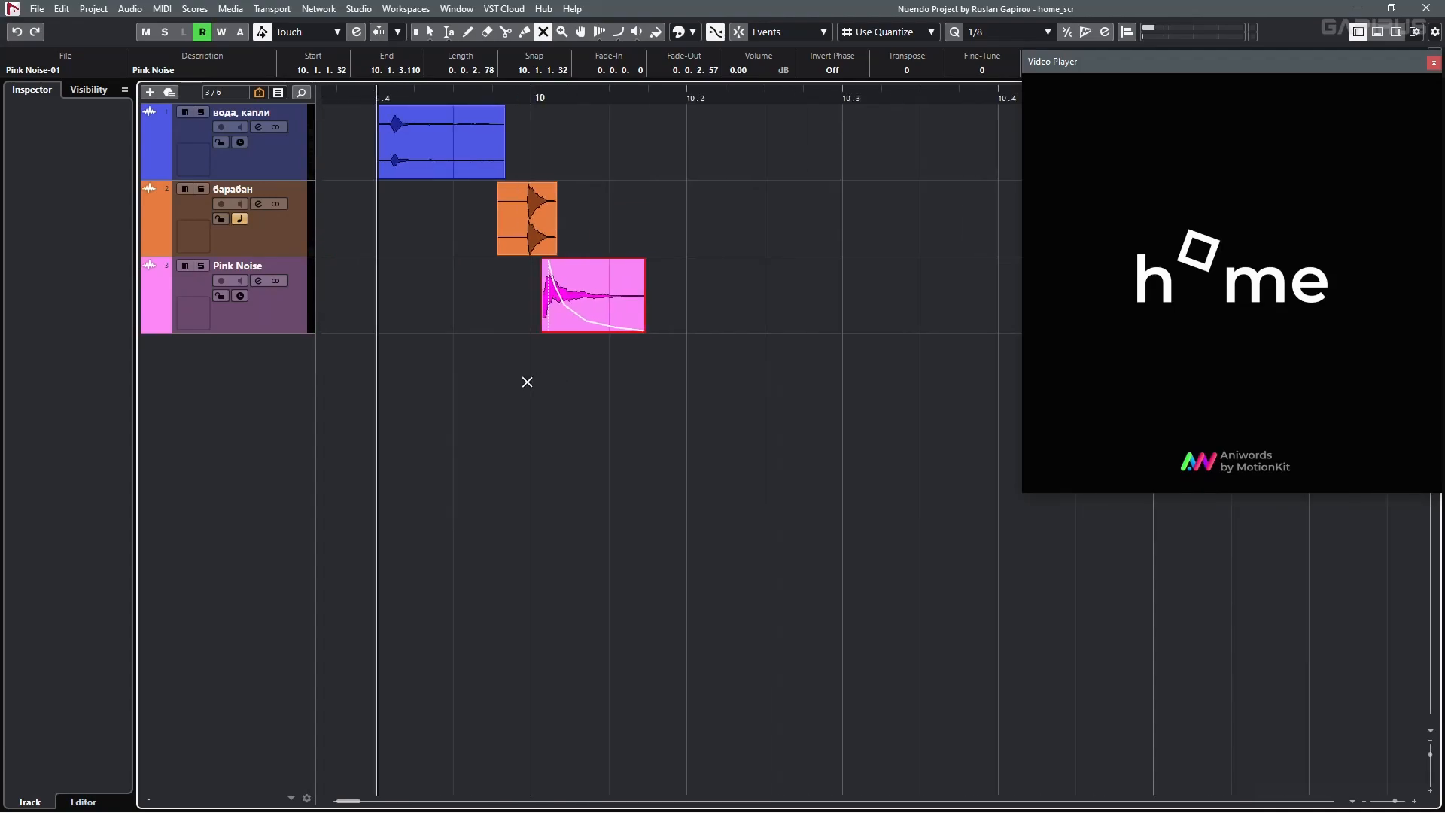
scroll(587, 387, left, 4)
- Select the Pink Noise track, view the settings of its Verberate Basic 2 reverb insert and close them
click(275, 328)
click(81, 244)
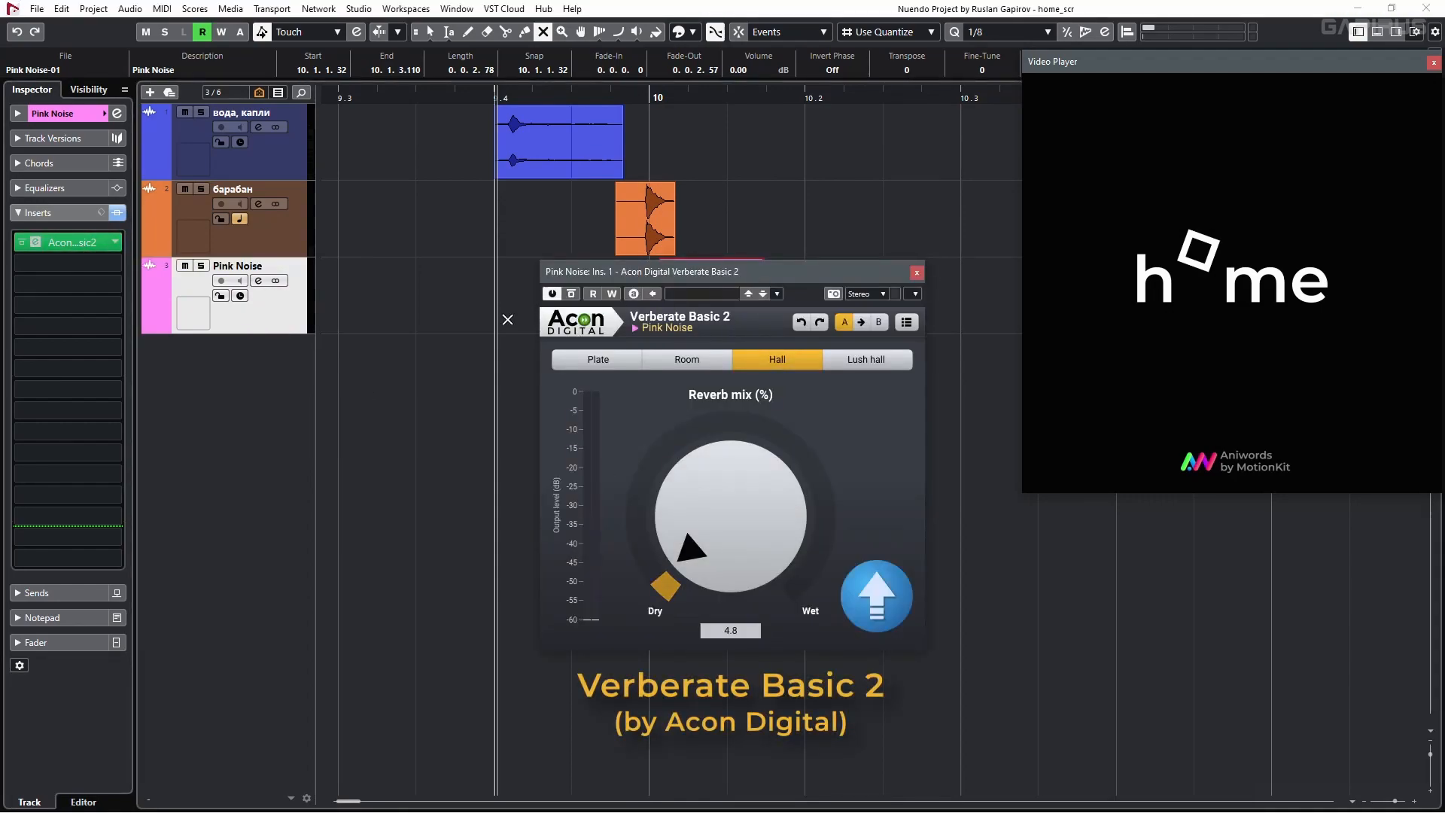
click(916, 273)
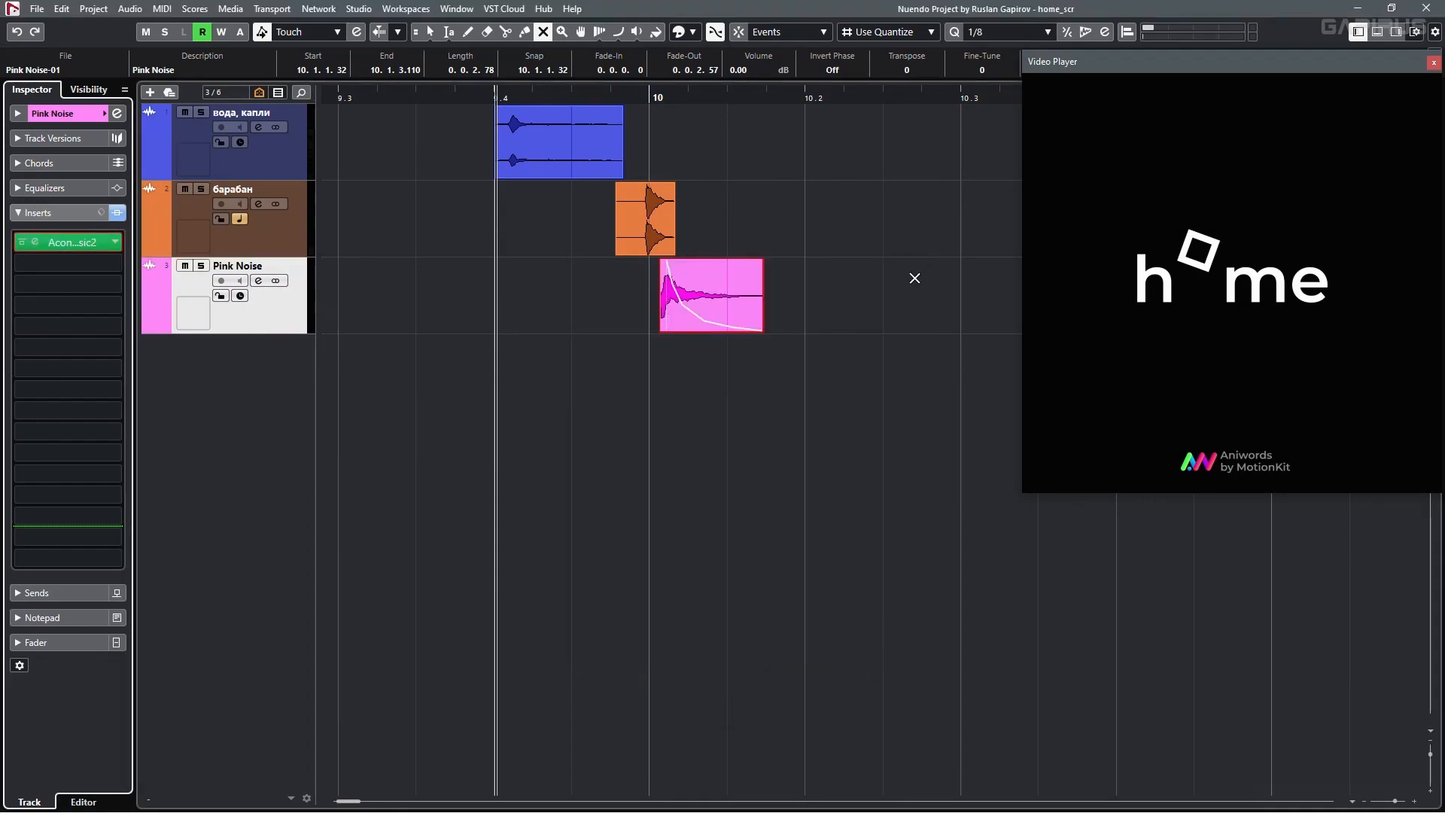
- Select the вода, капли track and audition the end of its event with the барабан track's solo toggled
click(313, 160)
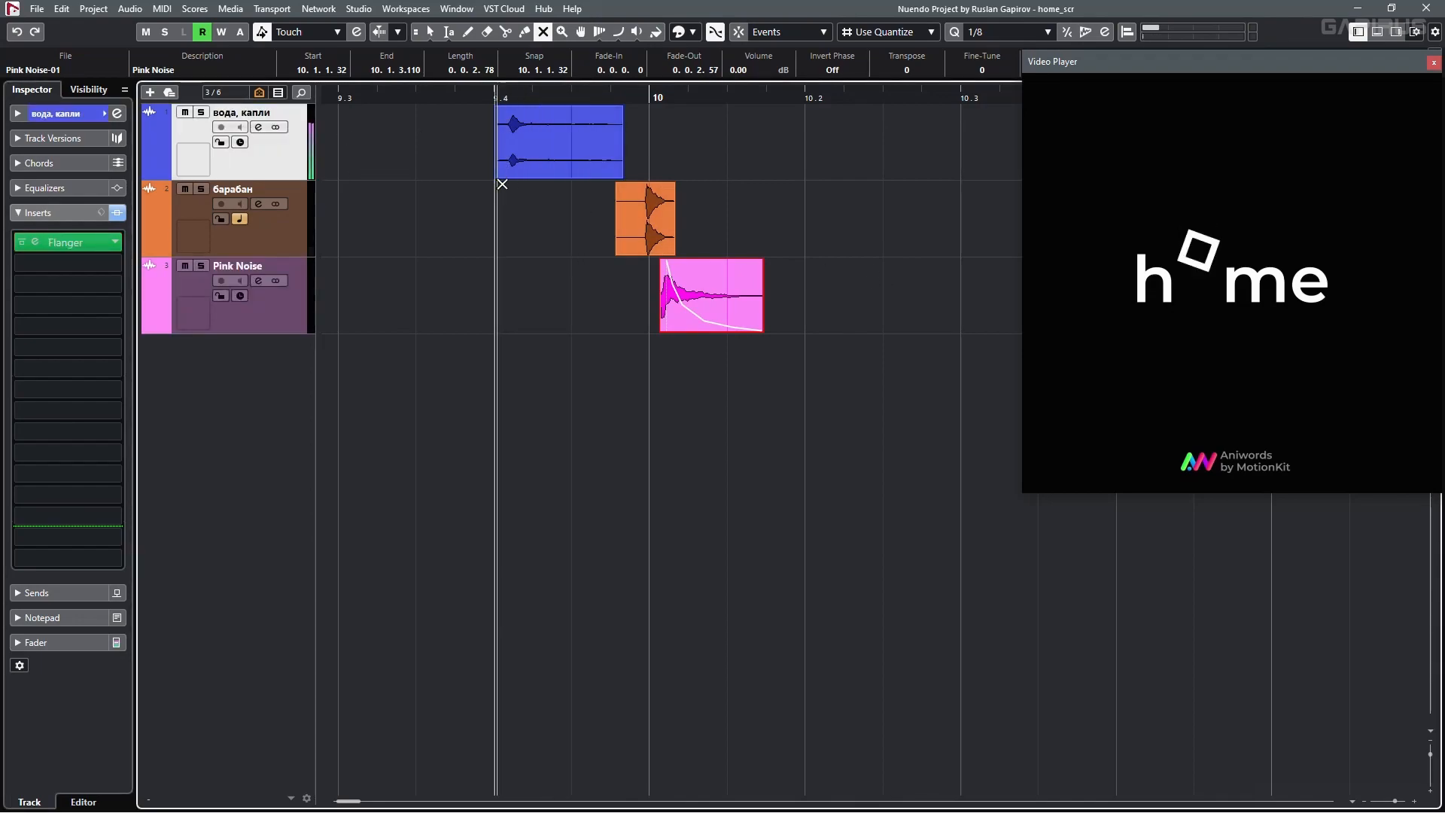
click(607, 96)
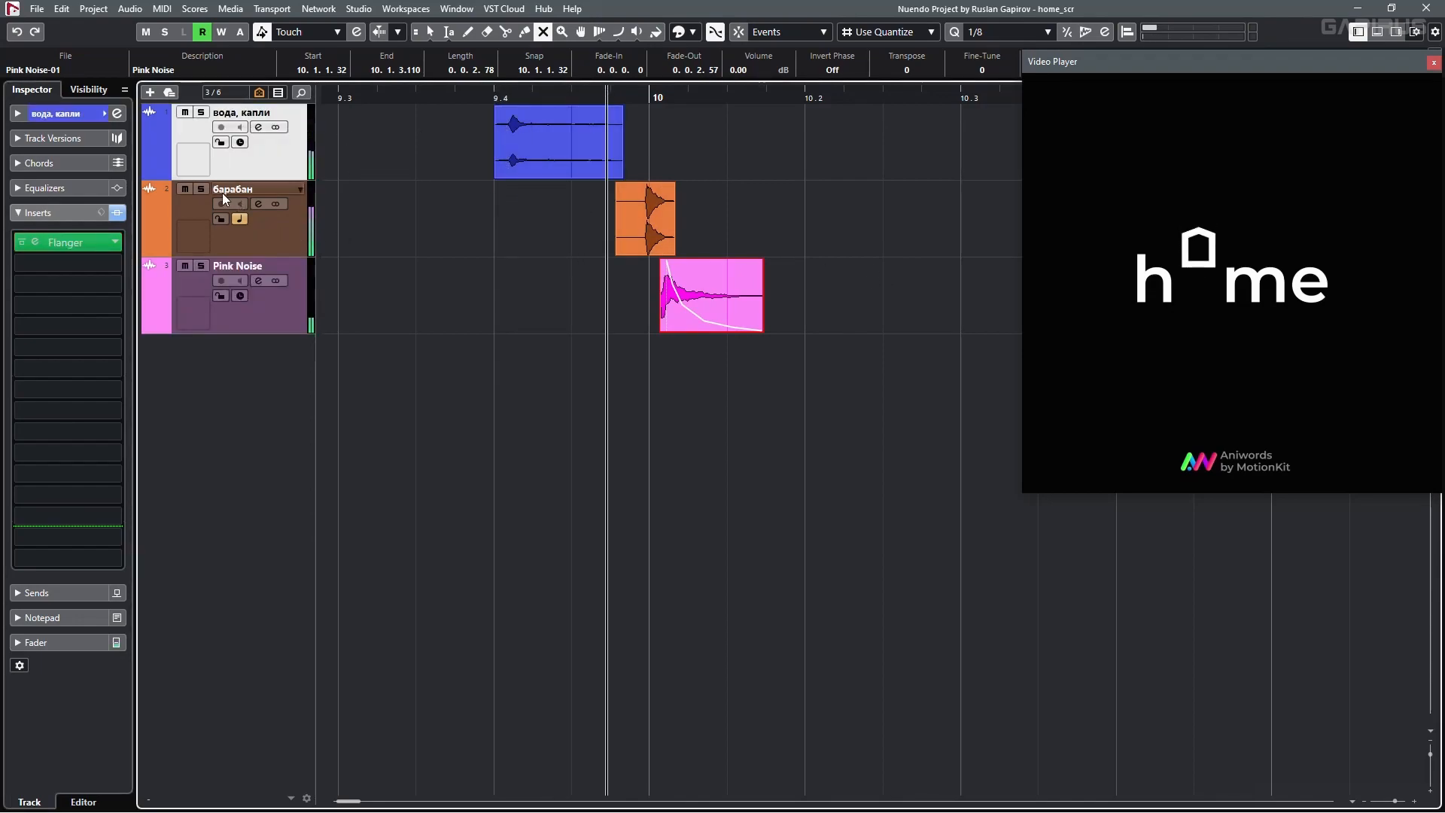
click(203, 191)
click(203, 191)
- Audition the music project's PIU sound in full, with the Pink Noise event muted, and with the tonal event muted instead
key(space)
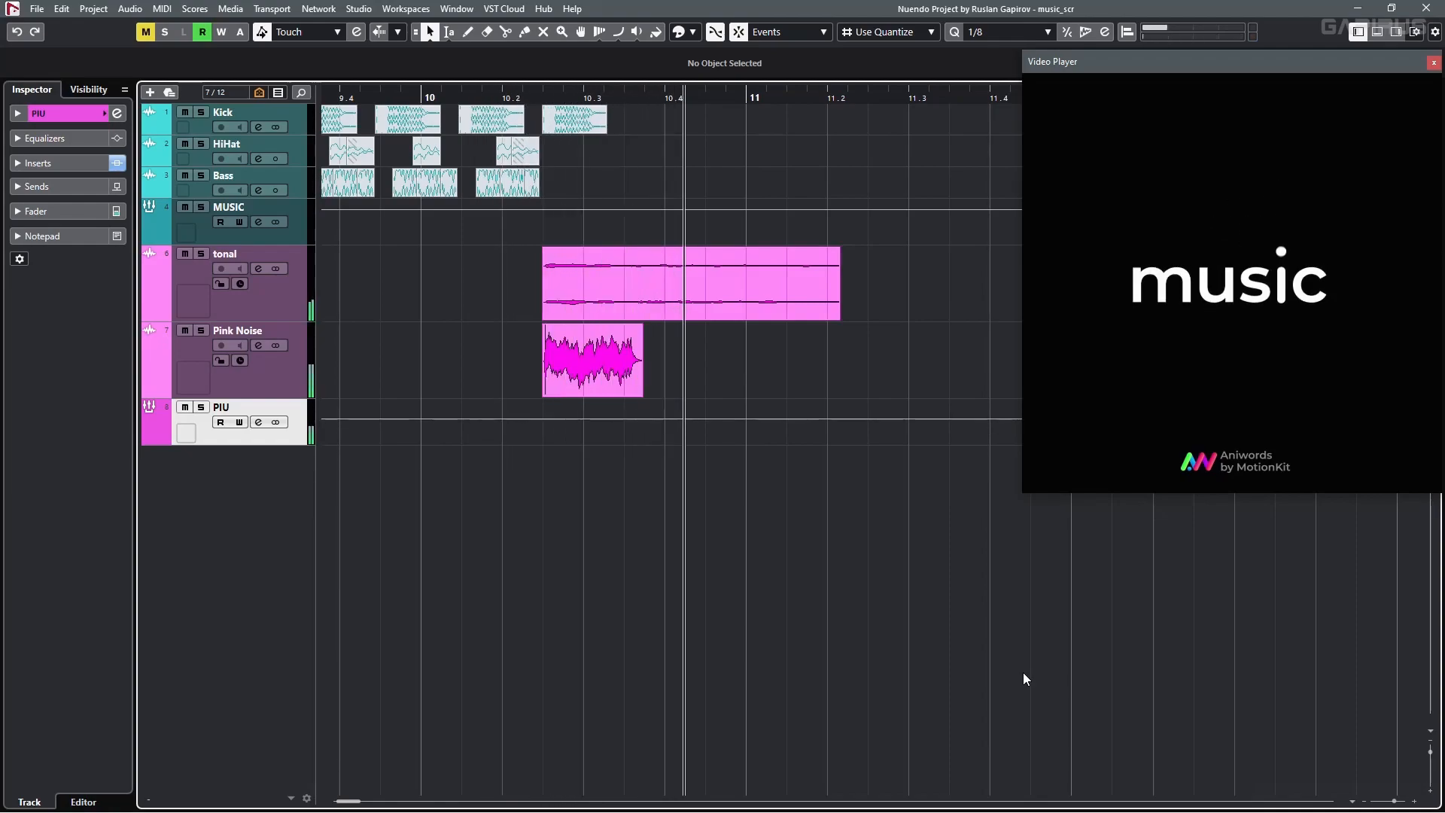
key(space)
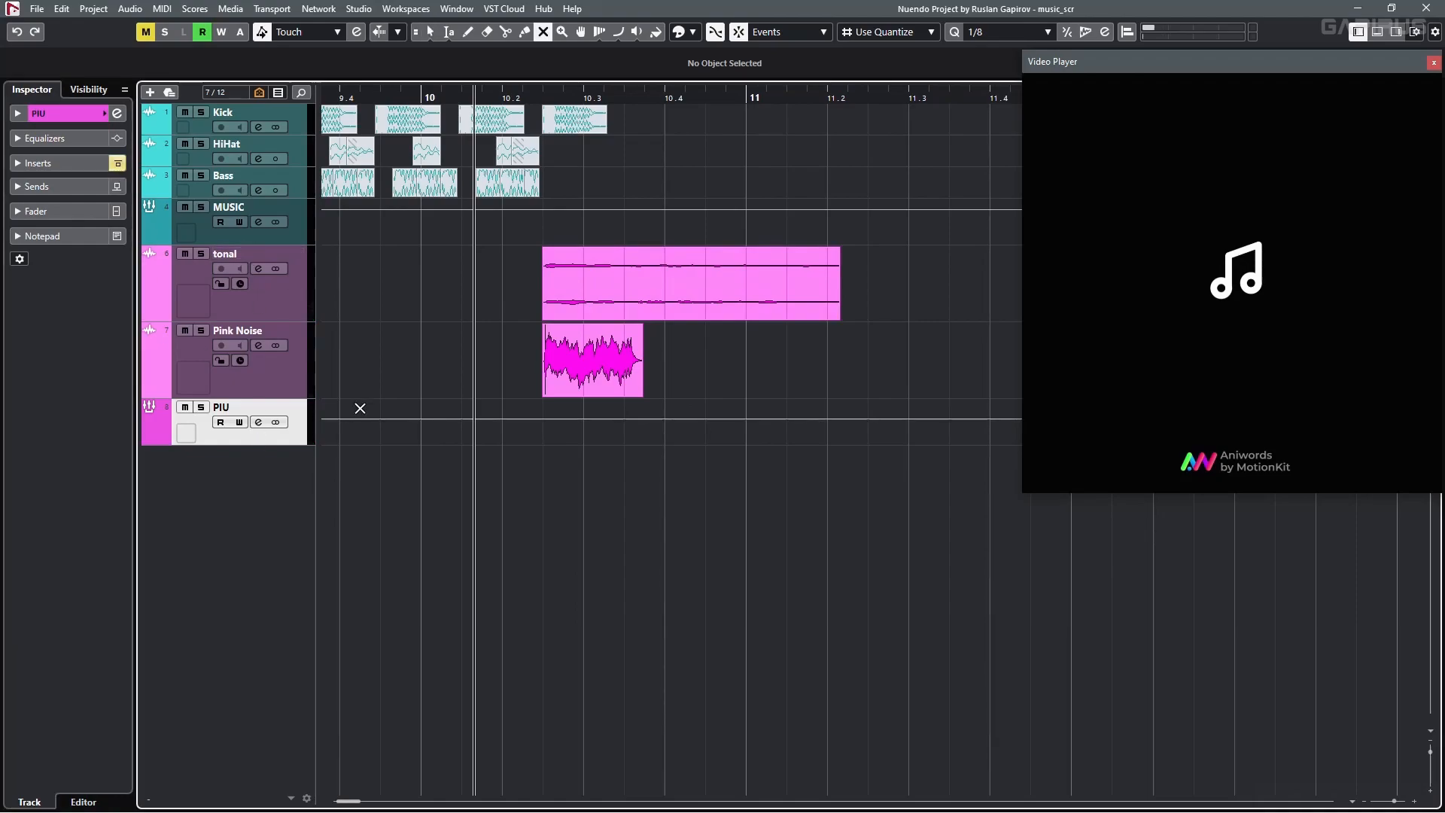
click(587, 361)
key(space)
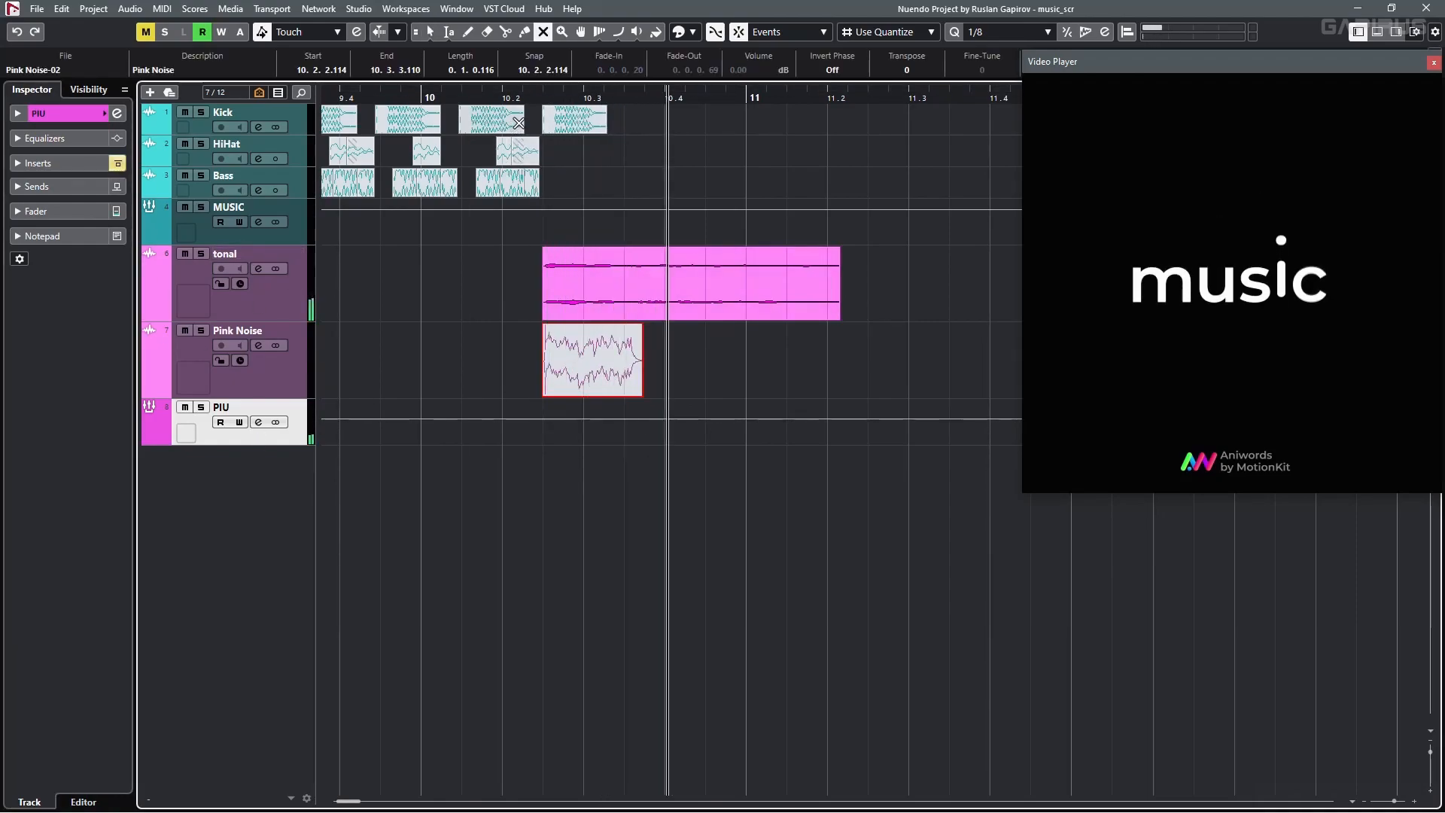
click(534, 98)
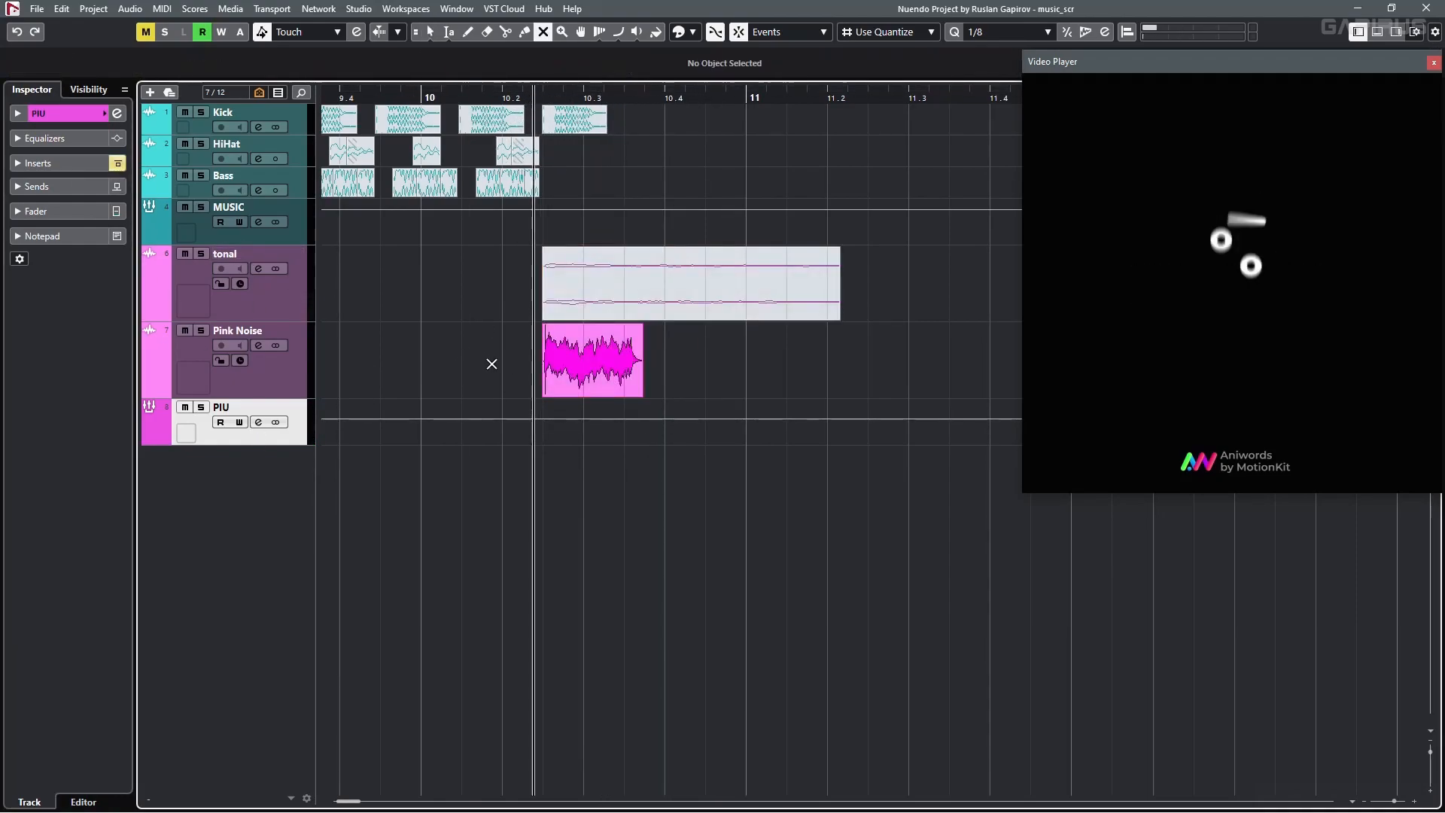
key(space)
key(space)
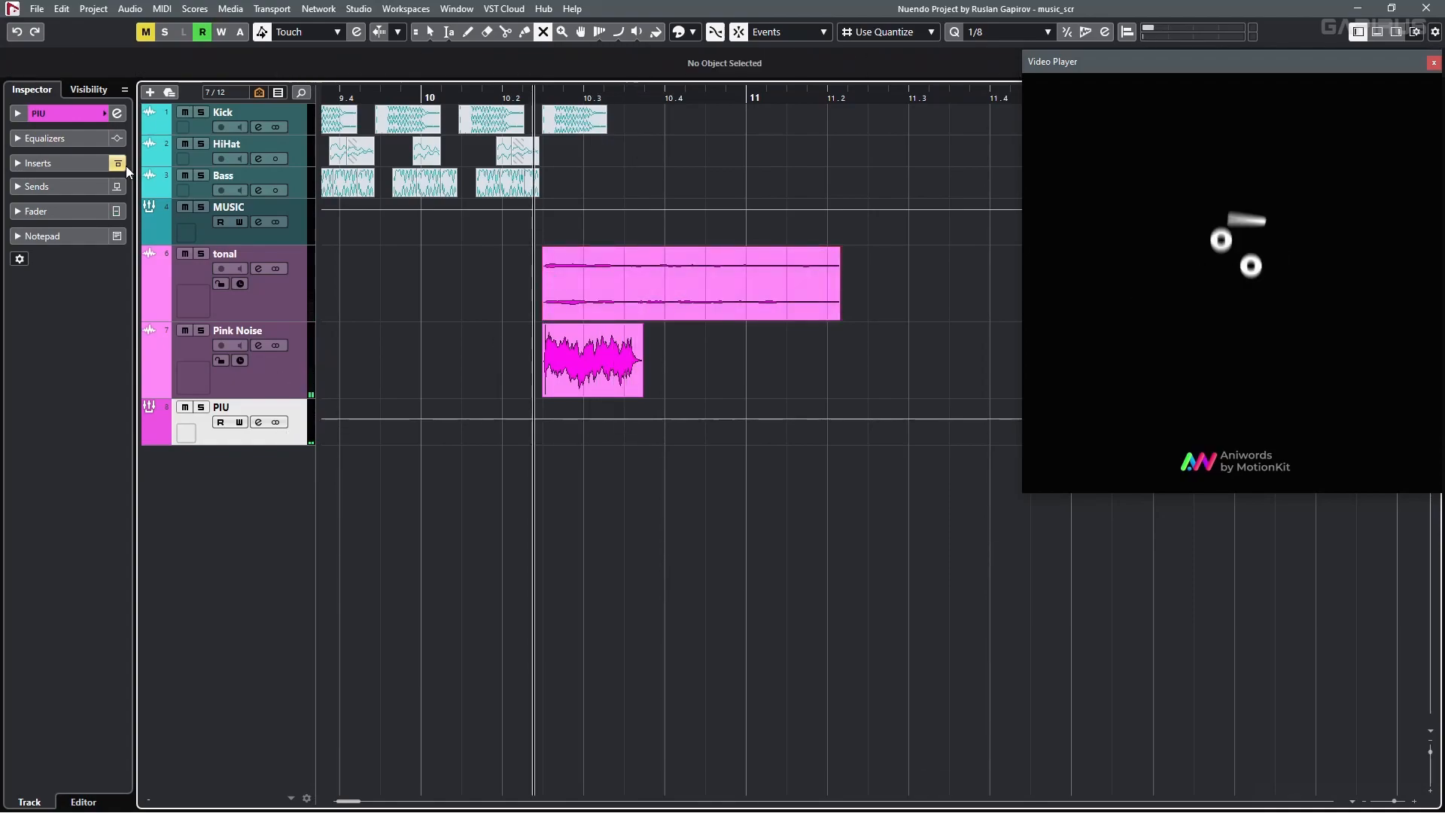
- Enable the PIU track's inserts with only Rift Filter Lite active, and display its cutoff automation beside the plugin's settings
click(127, 169)
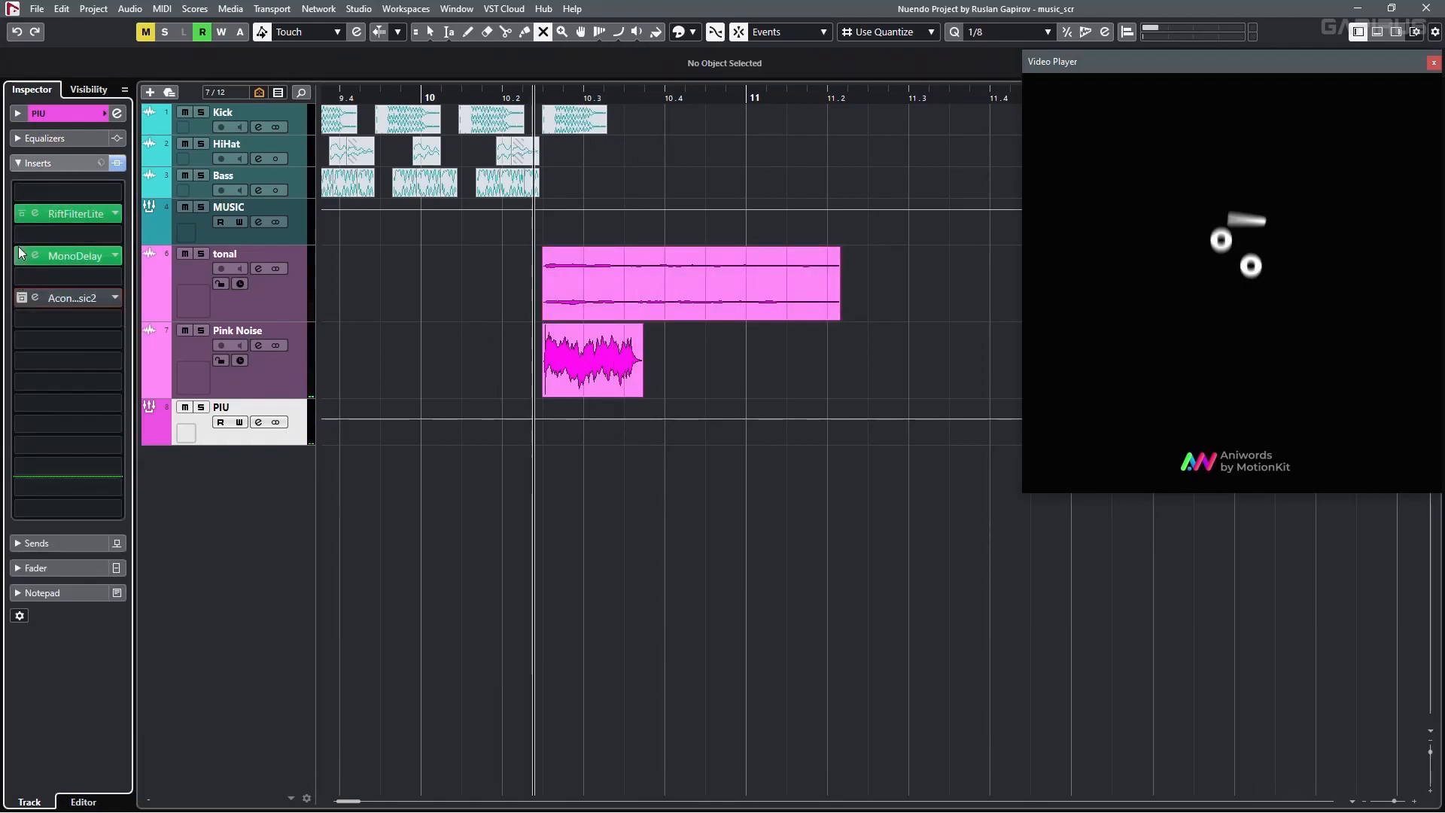
click(68, 217)
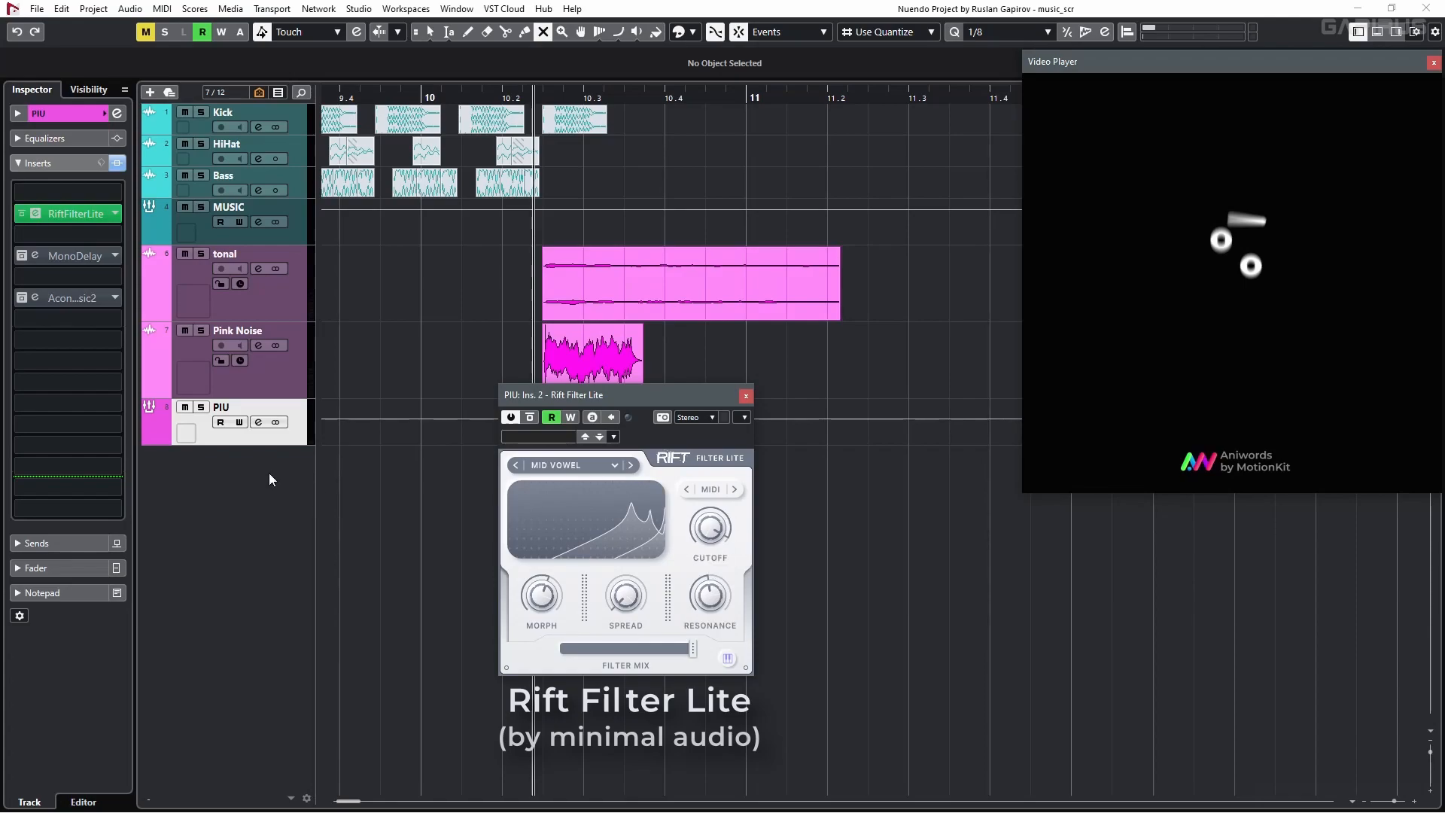
click(149, 437)
drag(570, 395, 890, 389)
click(518, 460)
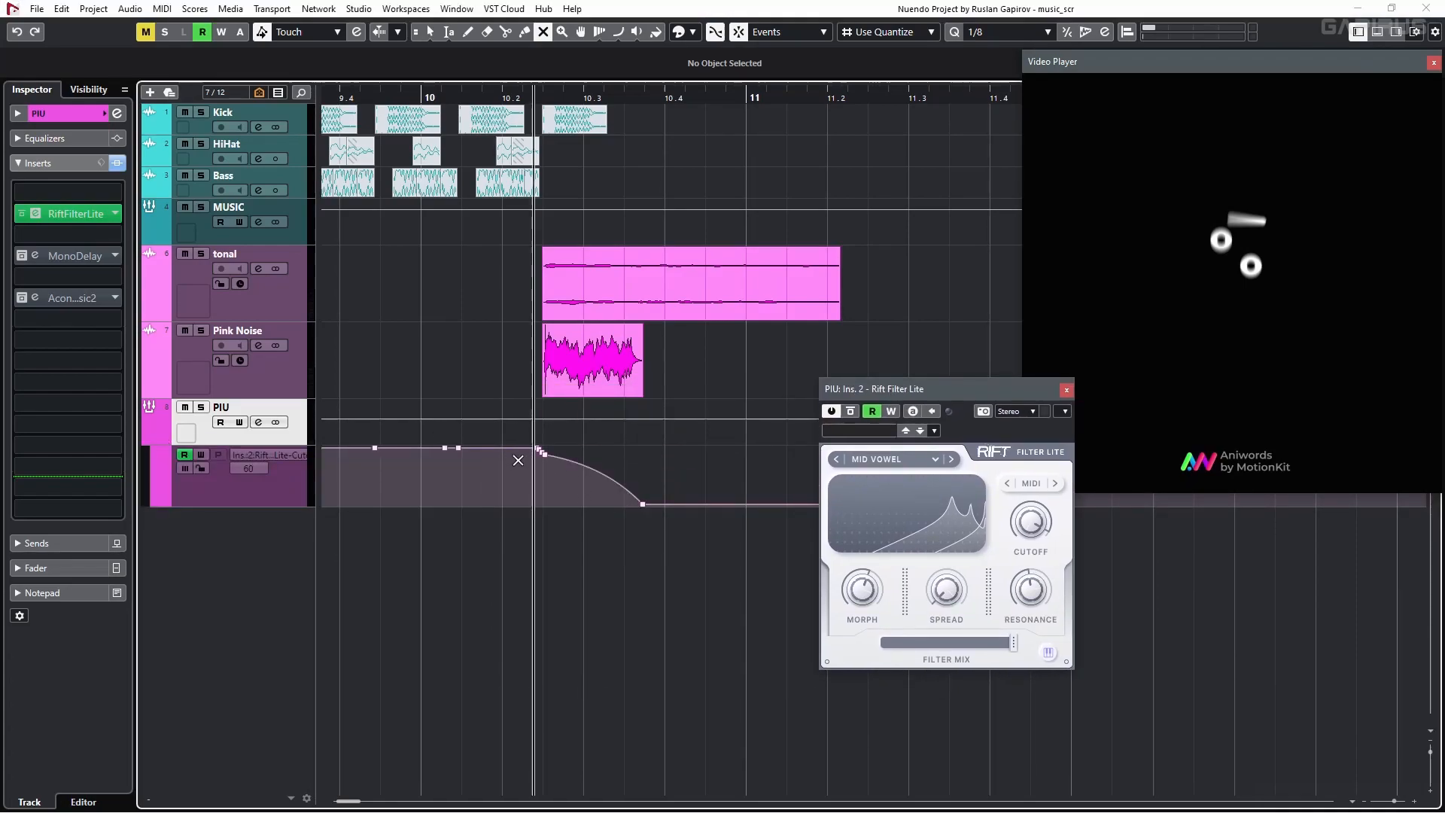
- Audition the PIU sound through Rift Filter Lite while watching its filter sweep, and close the plugin window
key(space)
key(space)
key(space)
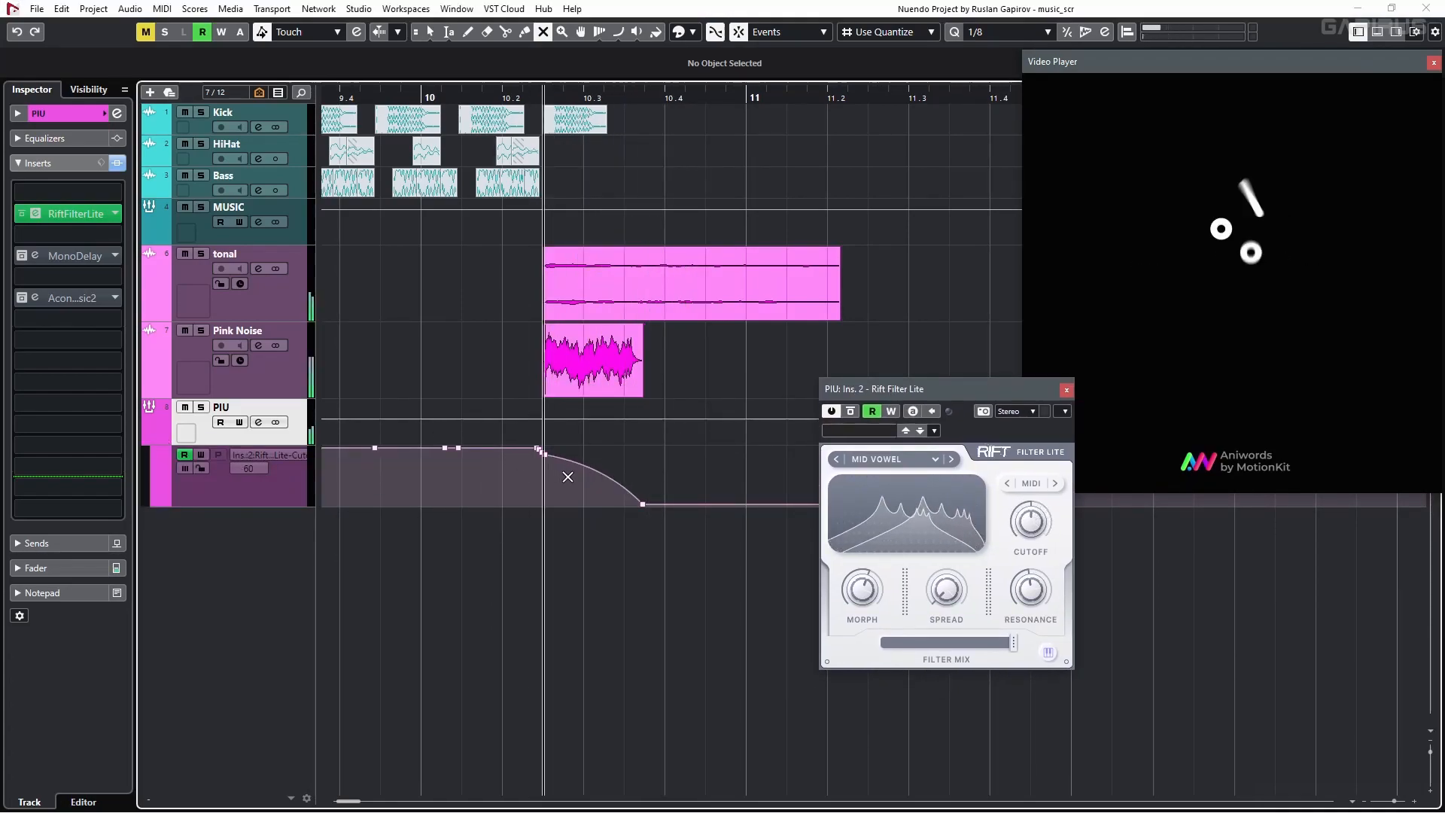
key(space)
drag(908, 388, 765, 377)
click(816, 366)
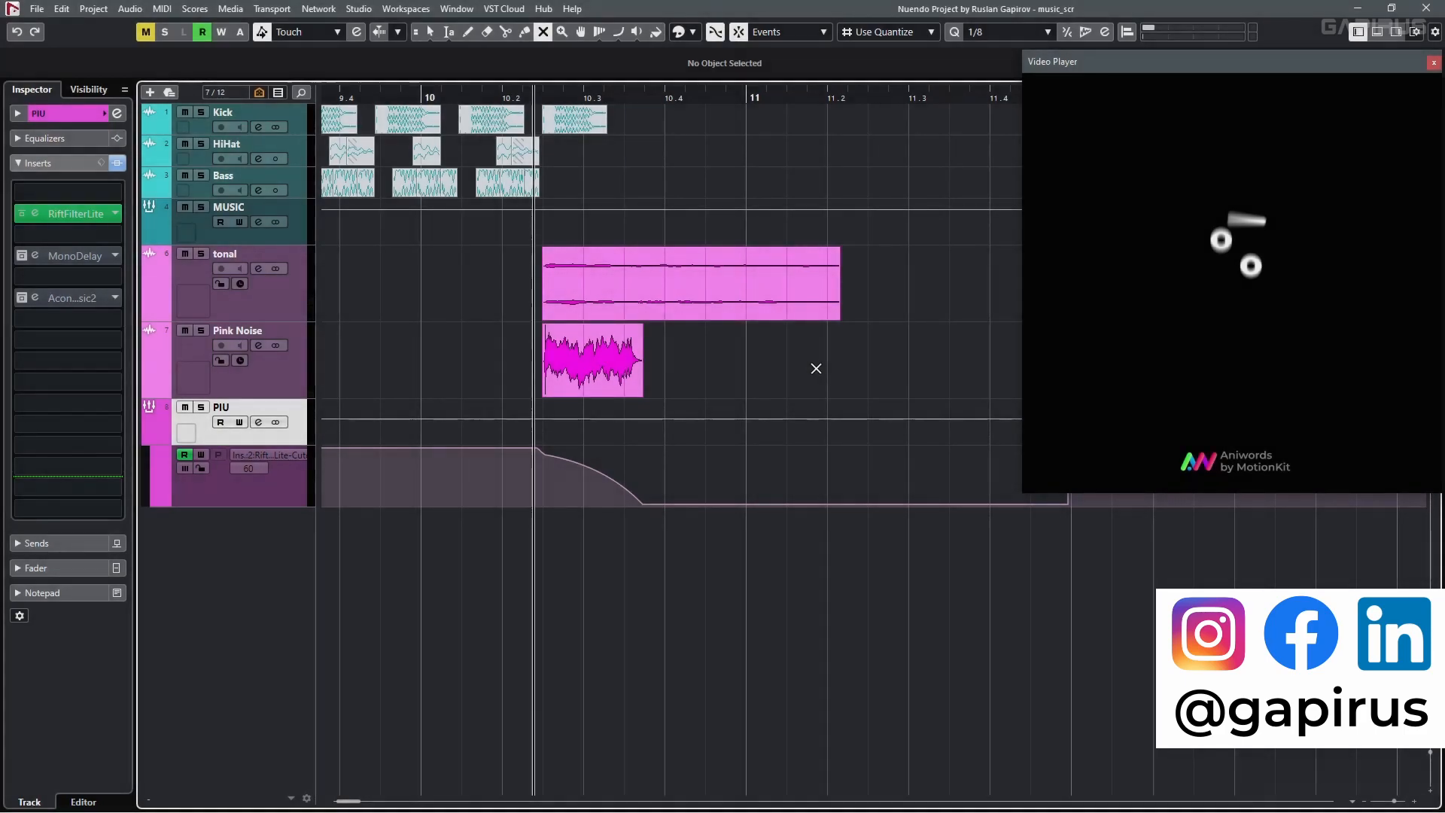
- Reactivate the MonoDelay and Verberate Basic 2 inserts on the PIU track and audition the full effect chain
click(22, 256)
click(22, 298)
key(space)
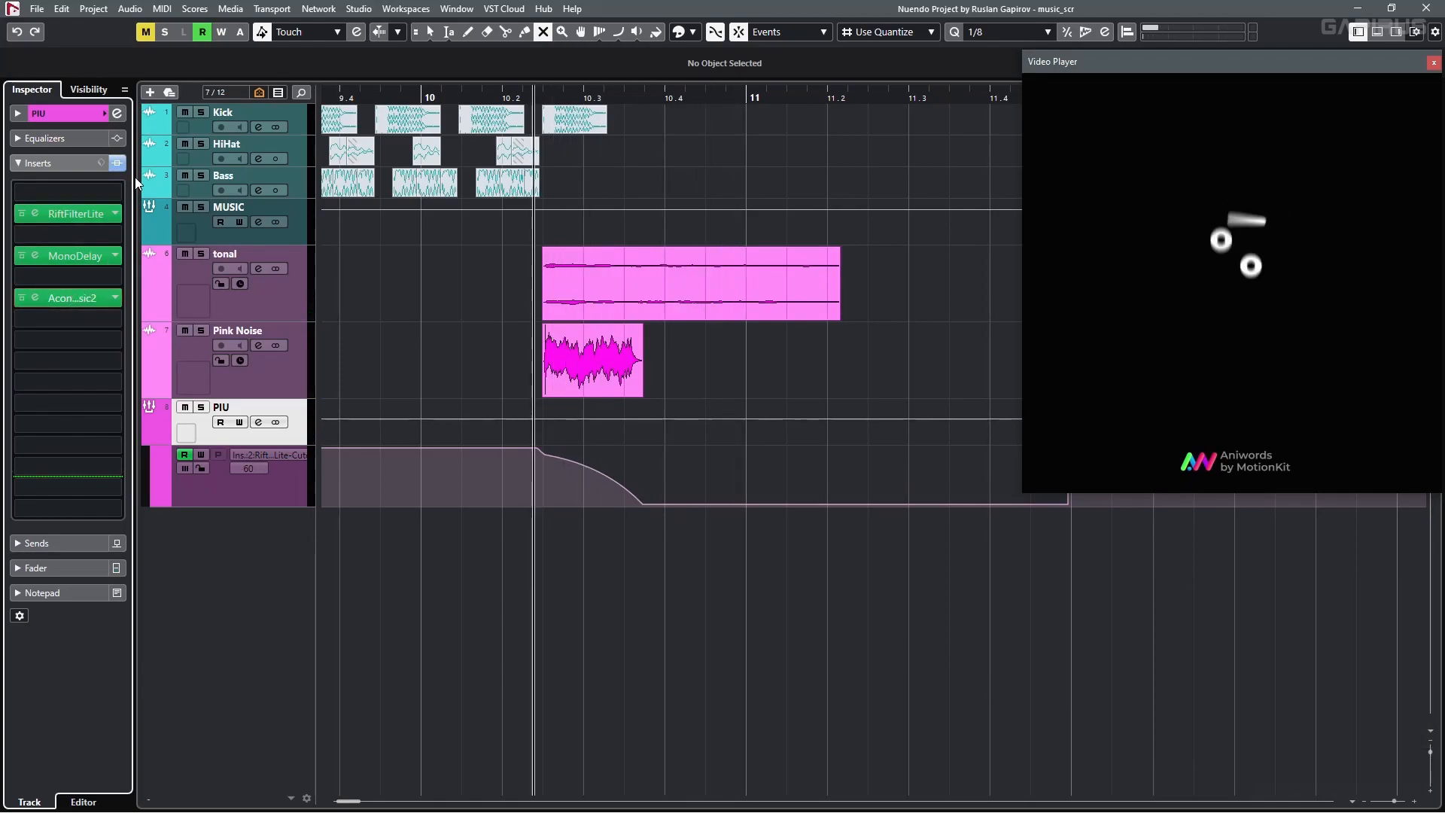
- Hide the PIU track's automation lane and unmute all the Kick, HiHat and Bass events
click(148, 437)
scroll(541, 266, left, 1)
drag(542, 265, 450, 131)
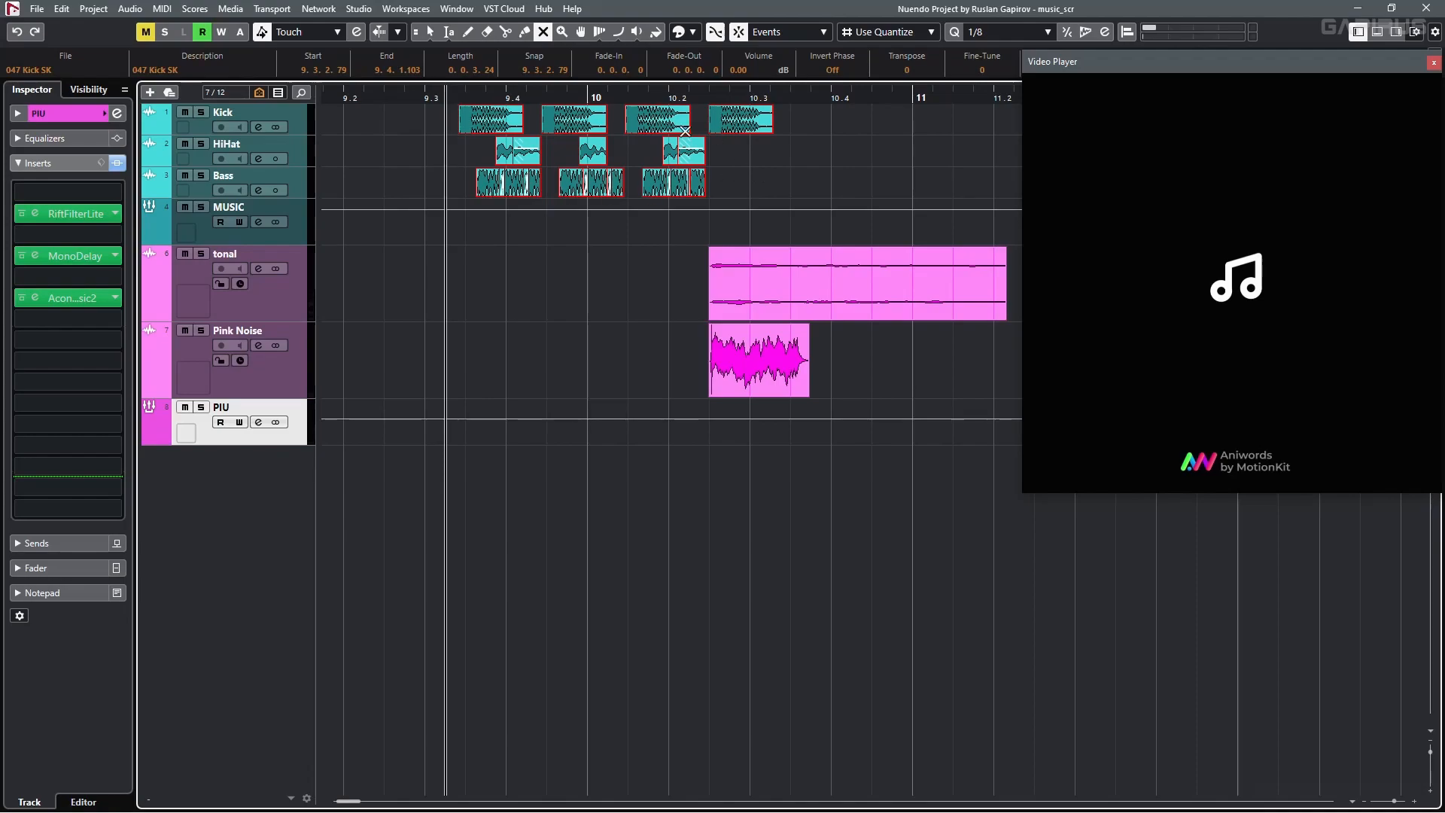
- Examine the FabFilter Pro-Q 3 insert's filter curve on the MUSIC track during playback and close the plugin window
click(306, 219)
click(72, 213)
drag(449, 417, 472, 422)
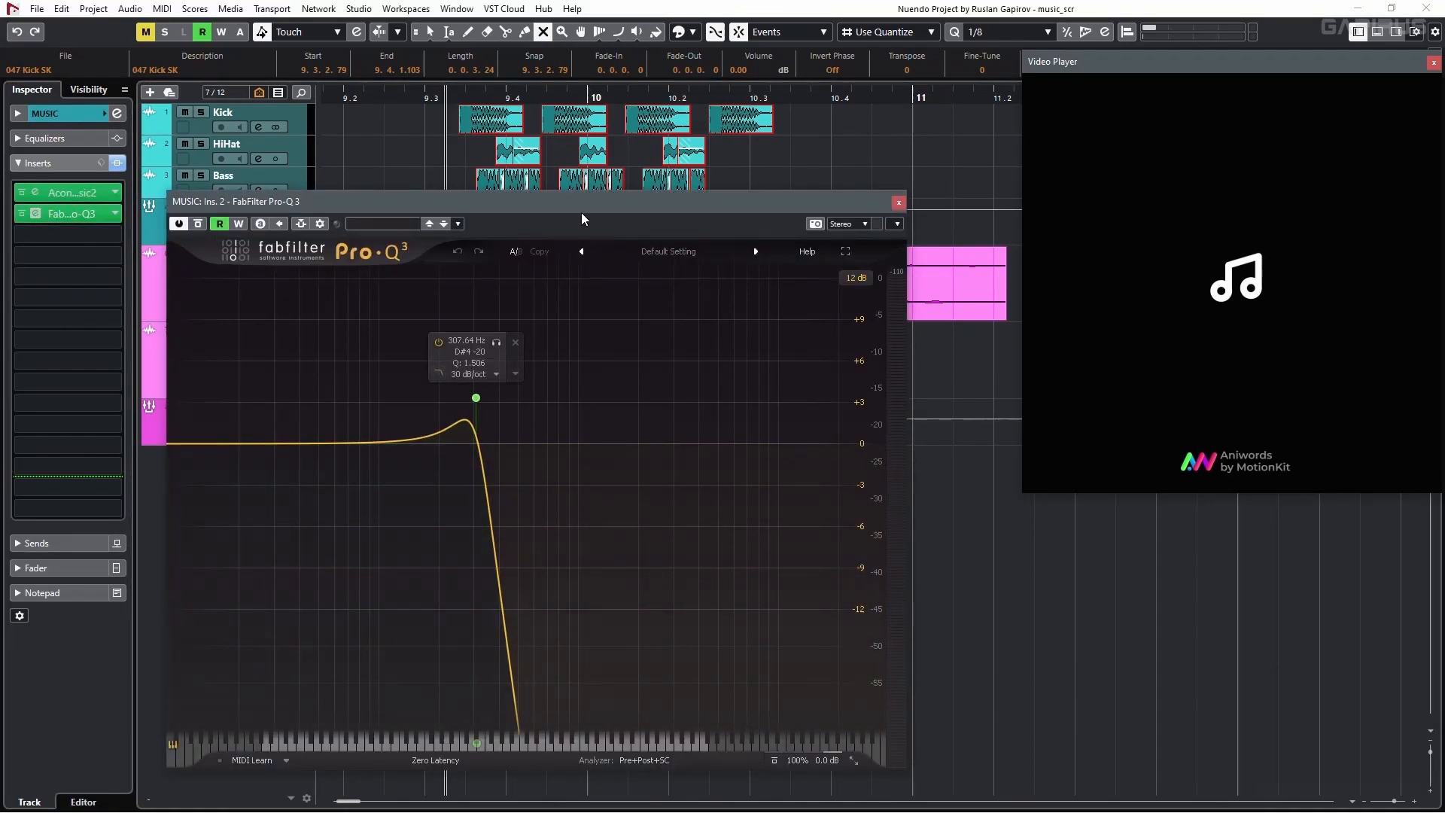
drag(581, 212, 341, 248)
key(space)
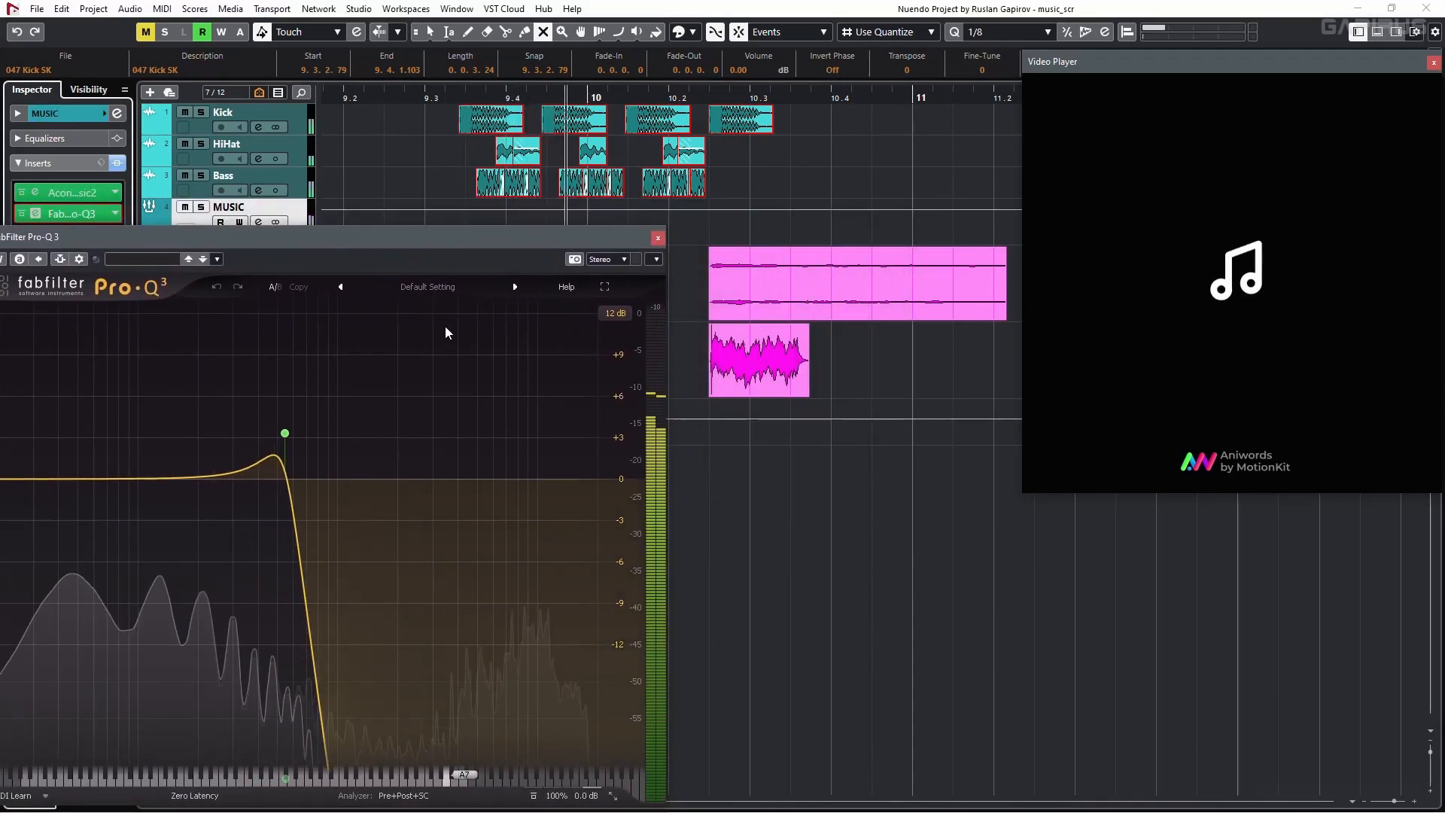
click(658, 238)
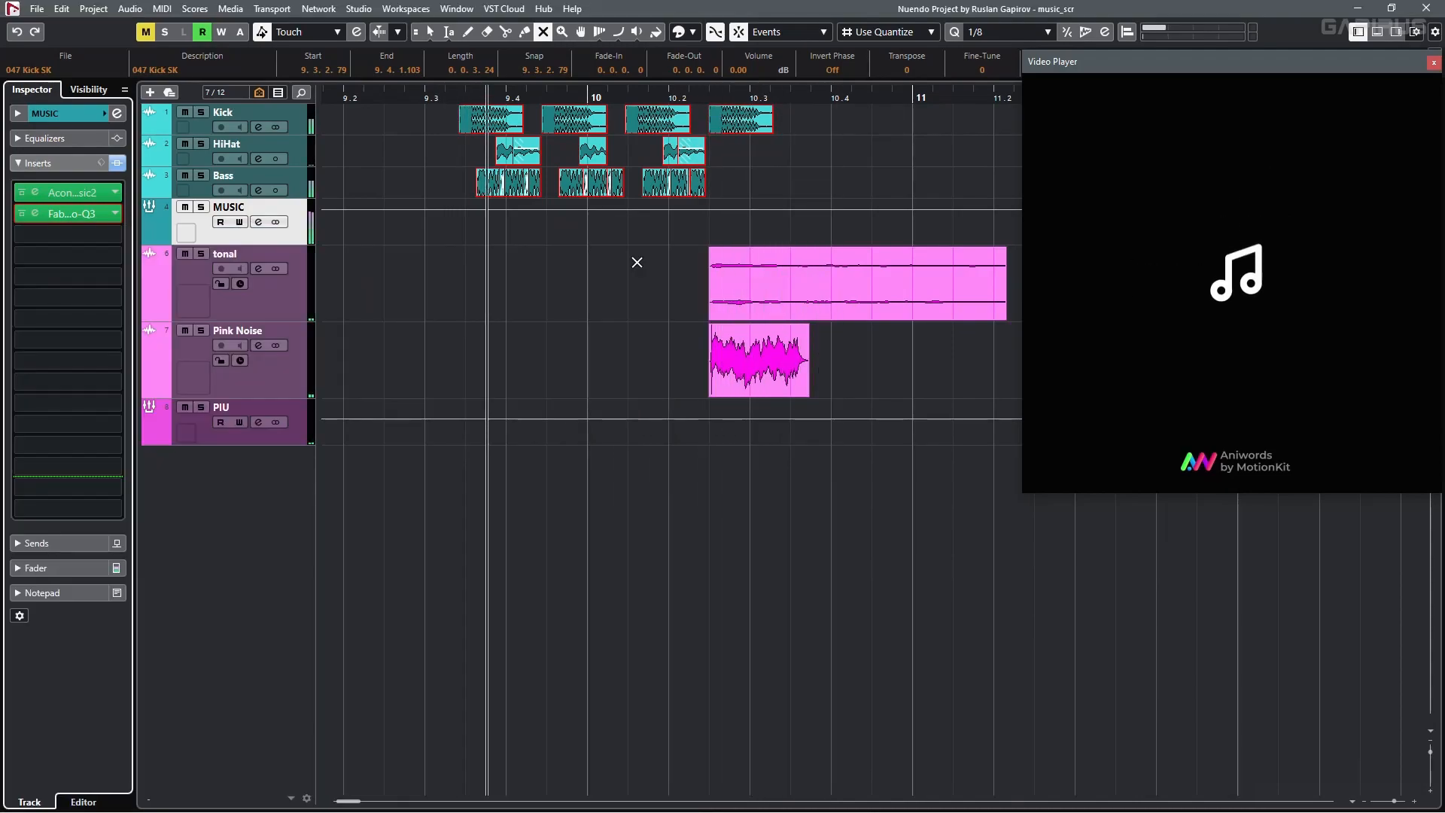